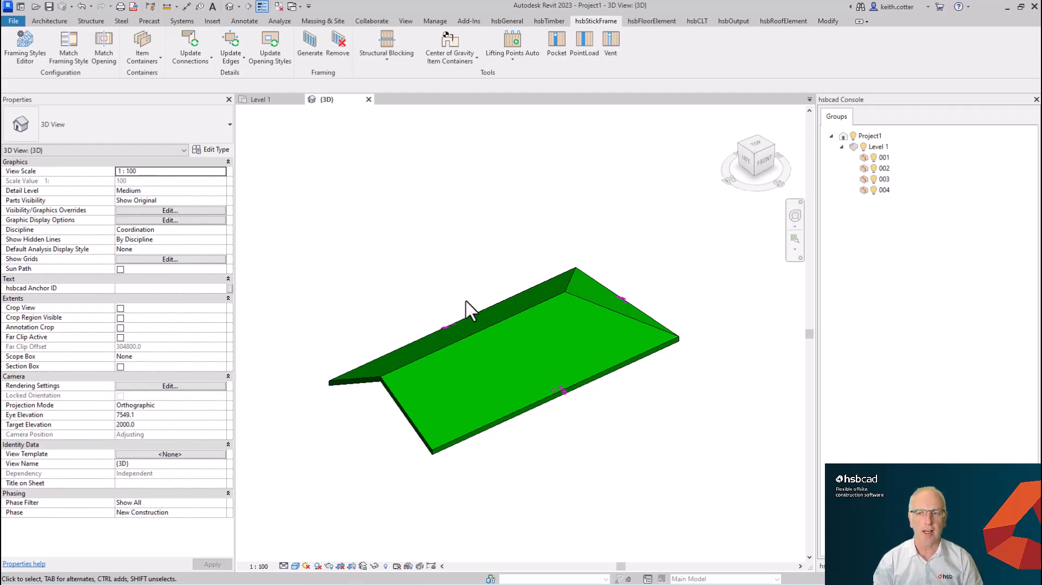
# Open the roof element Framing Styles Editor and add a wall group containing a new framing style.
pyautogui.click(767, 23)
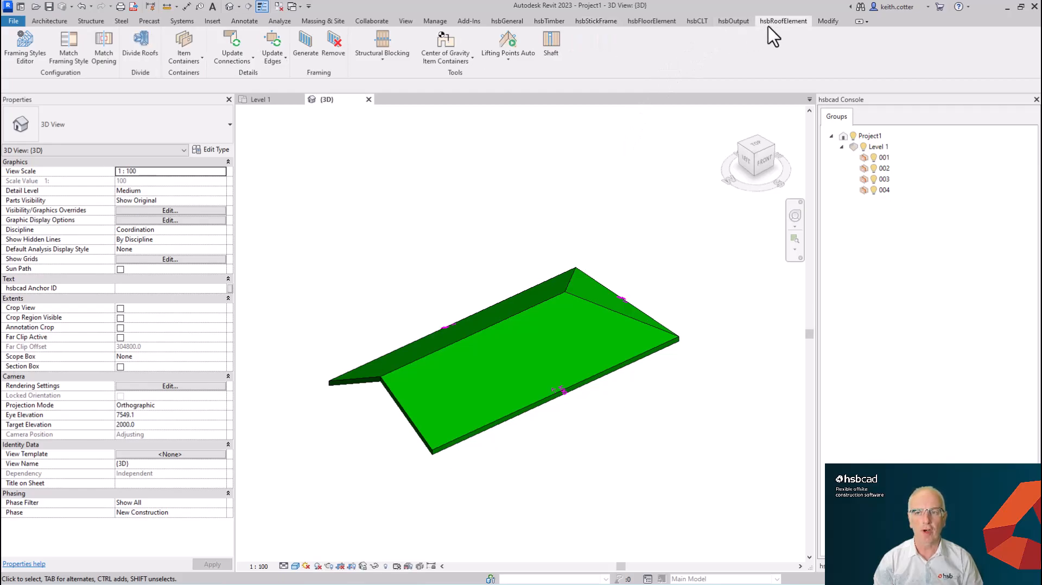
pyautogui.click(25, 55)
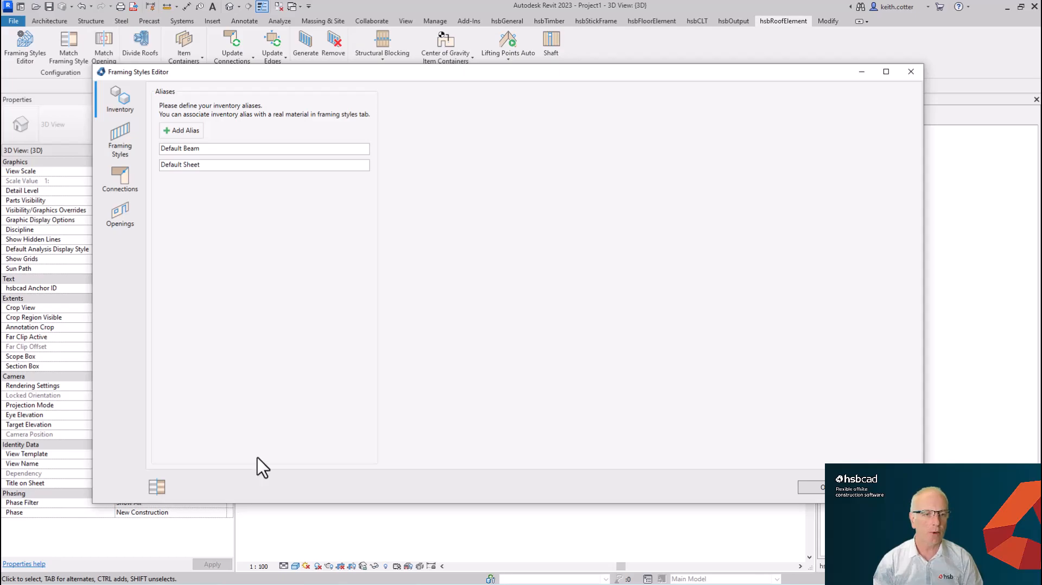
pyautogui.click(120, 136)
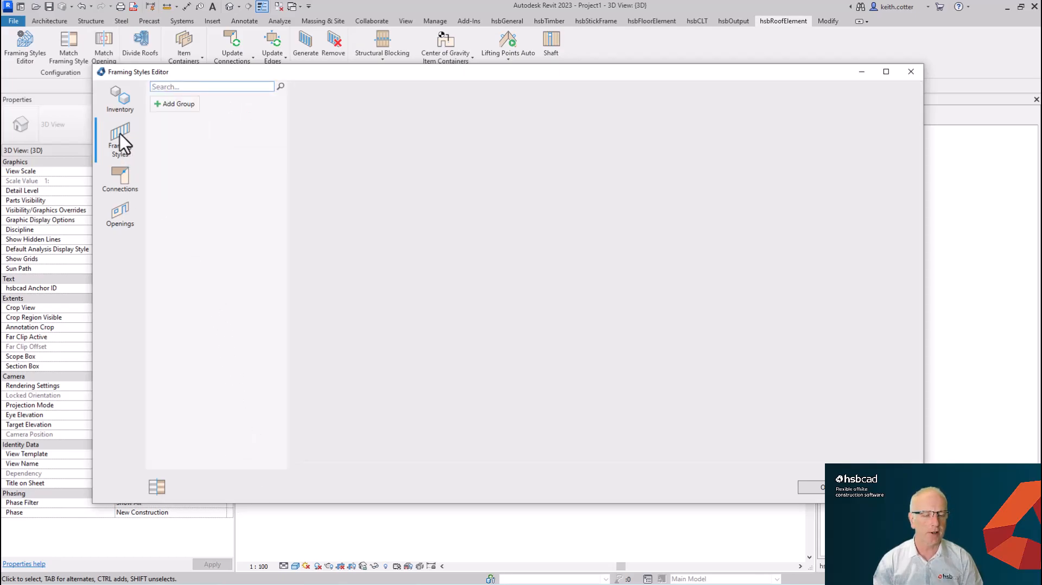
pyautogui.click(178, 106)
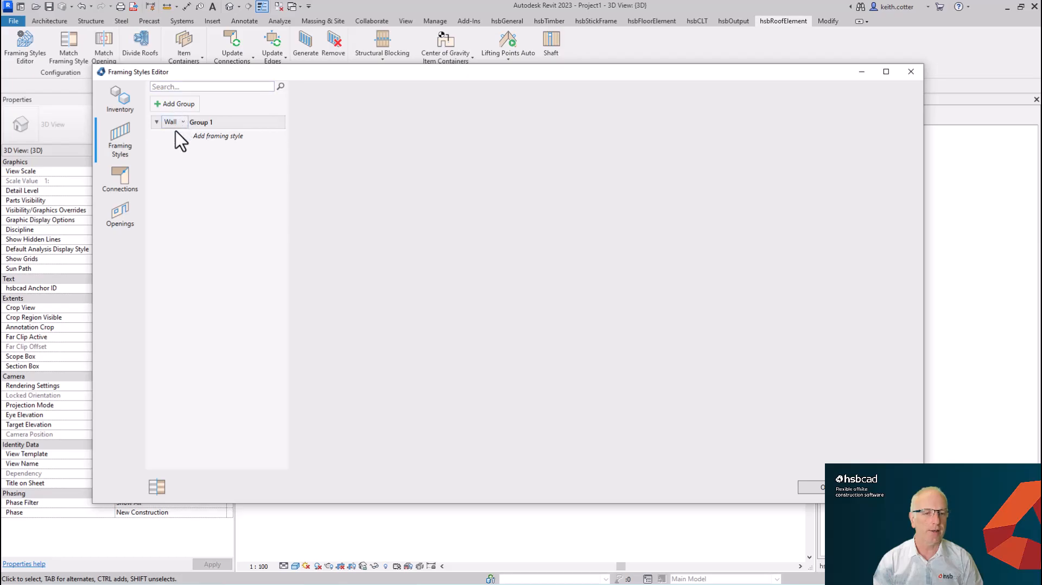
pyautogui.click(218, 136)
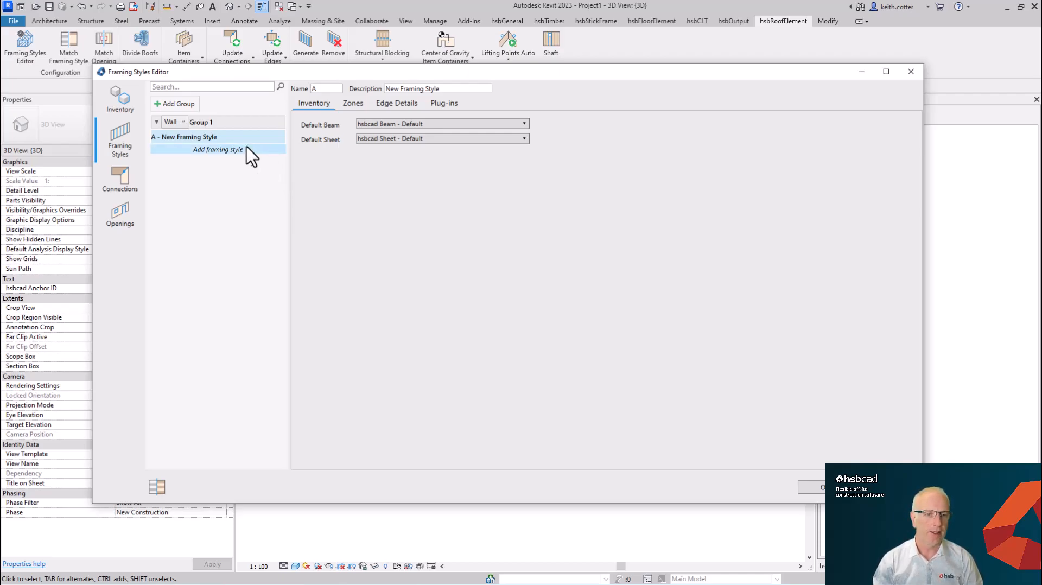
# Add a second group of type Roof and create a framing style in it with the description Roof.
pyautogui.click(177, 105)
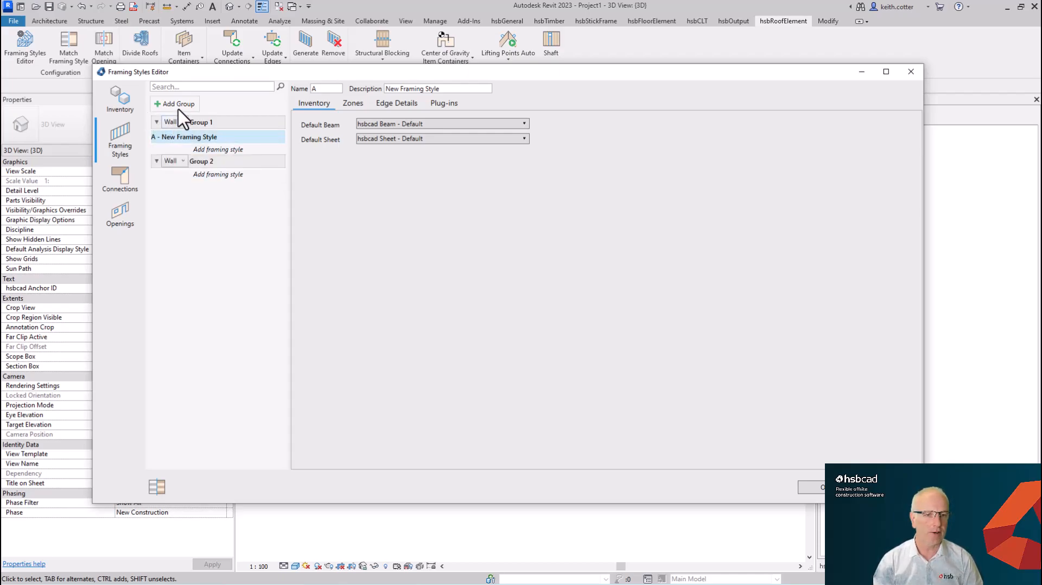
pyautogui.click(183, 162)
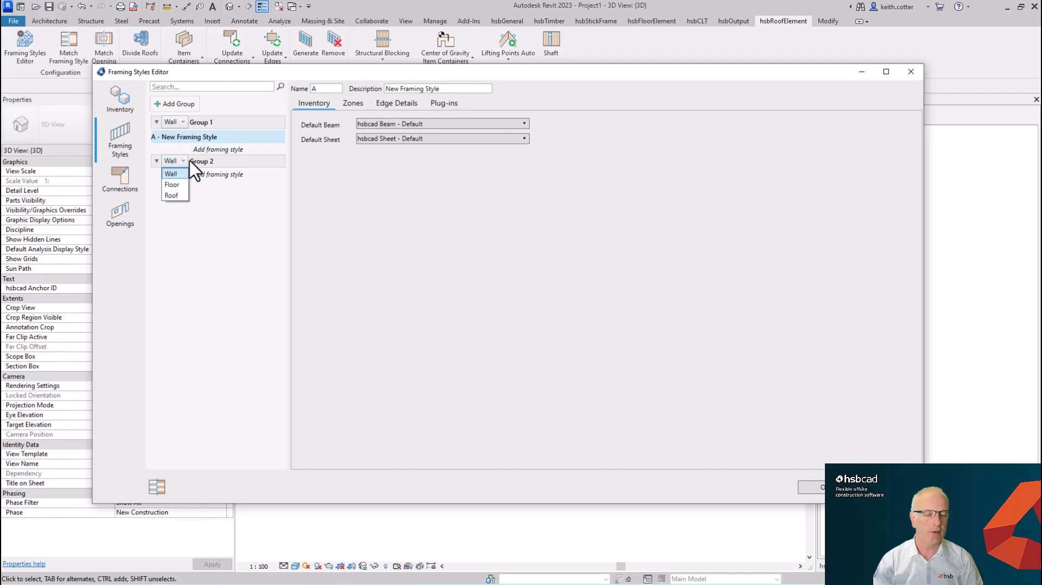
pyautogui.click(180, 196)
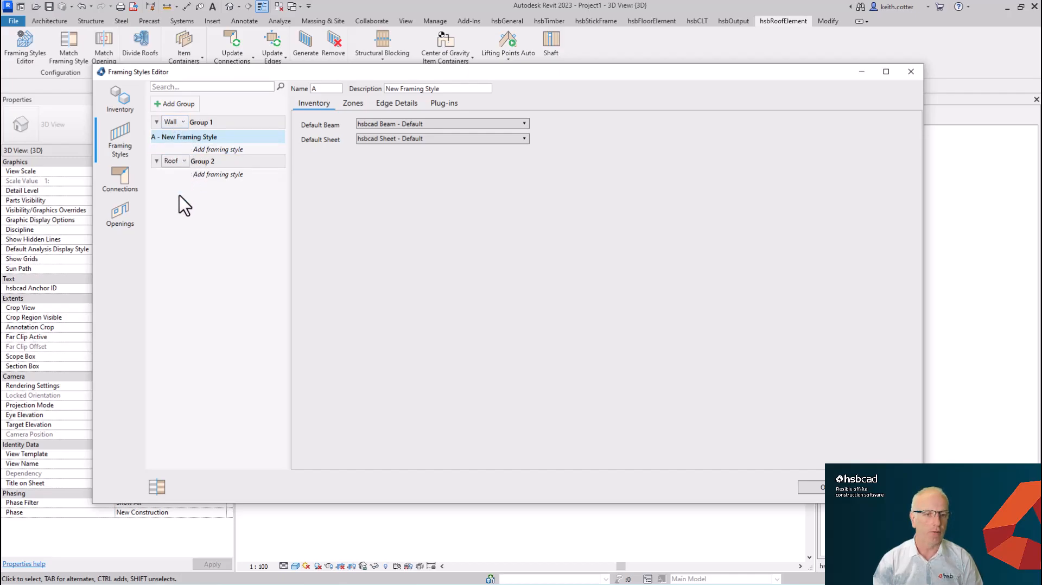
pyautogui.click(217, 175)
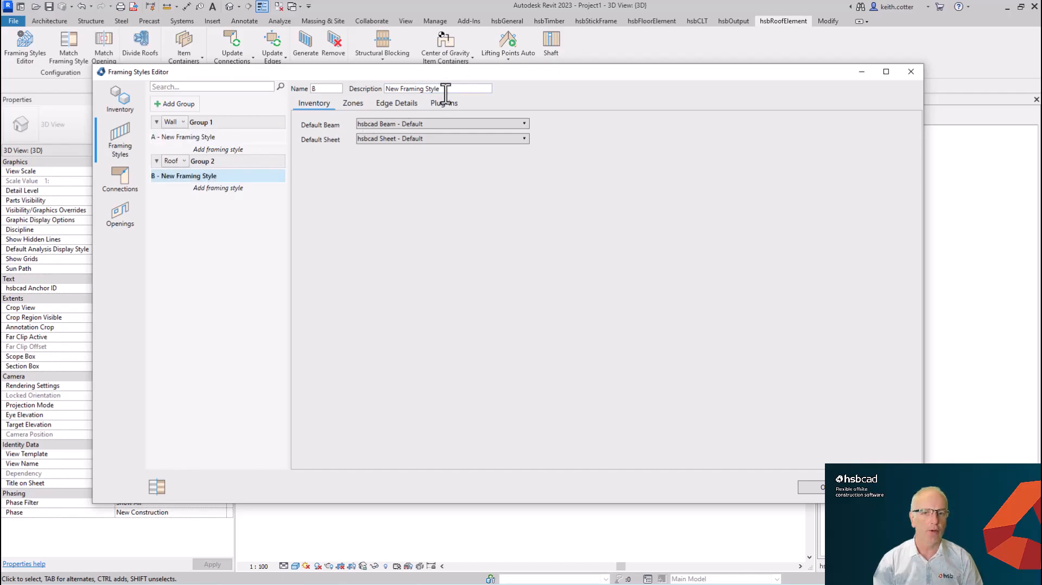
pyautogui.tripleClick(396, 89)
pyautogui.write('Roof')
pyautogui.press('Tab')
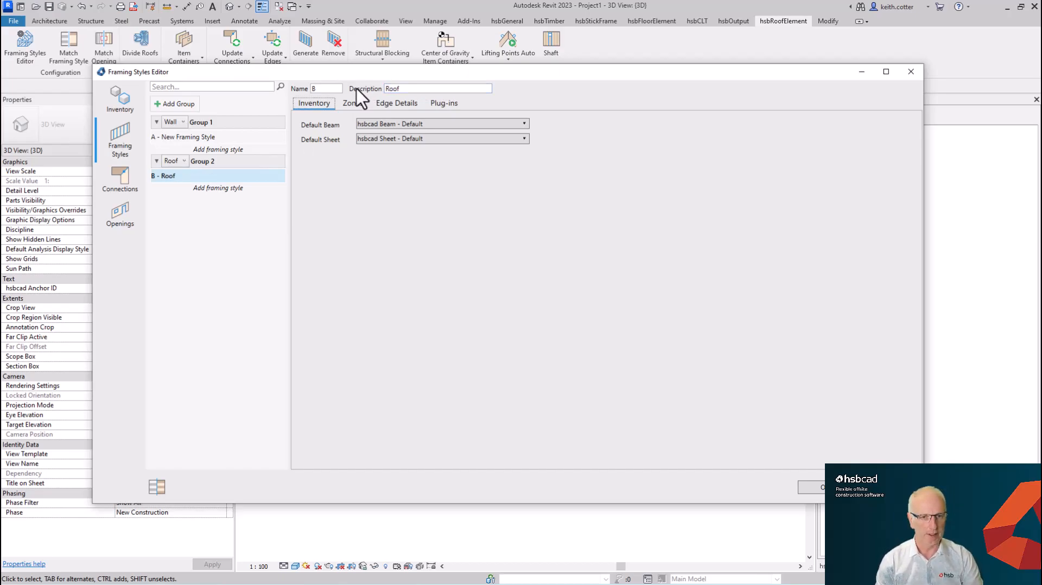
# Show the zones of the Roof framing style and the beam distribution settings of Zone 0.
pyautogui.click(357, 106)
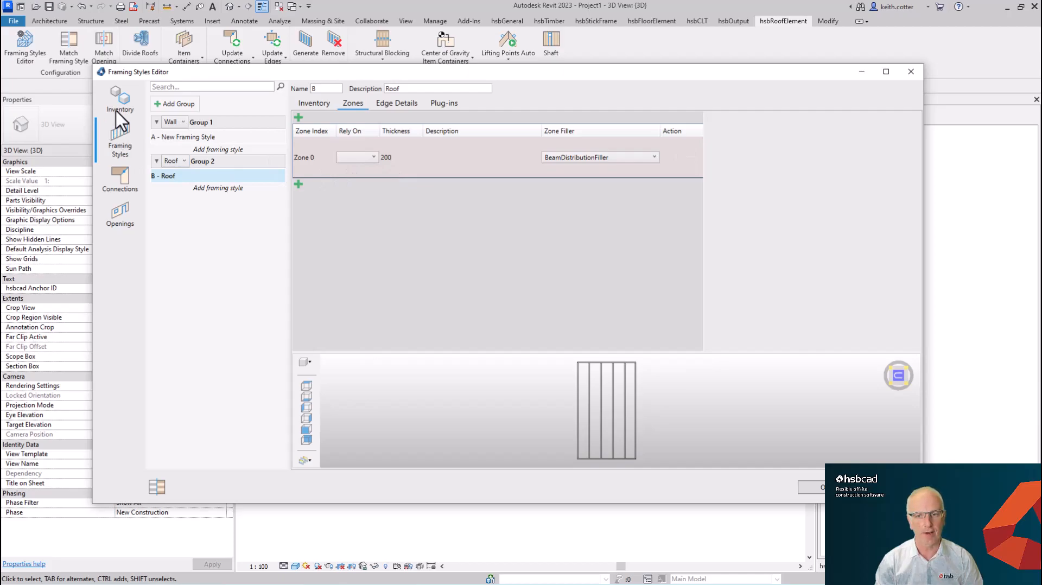
pyautogui.click(422, 158)
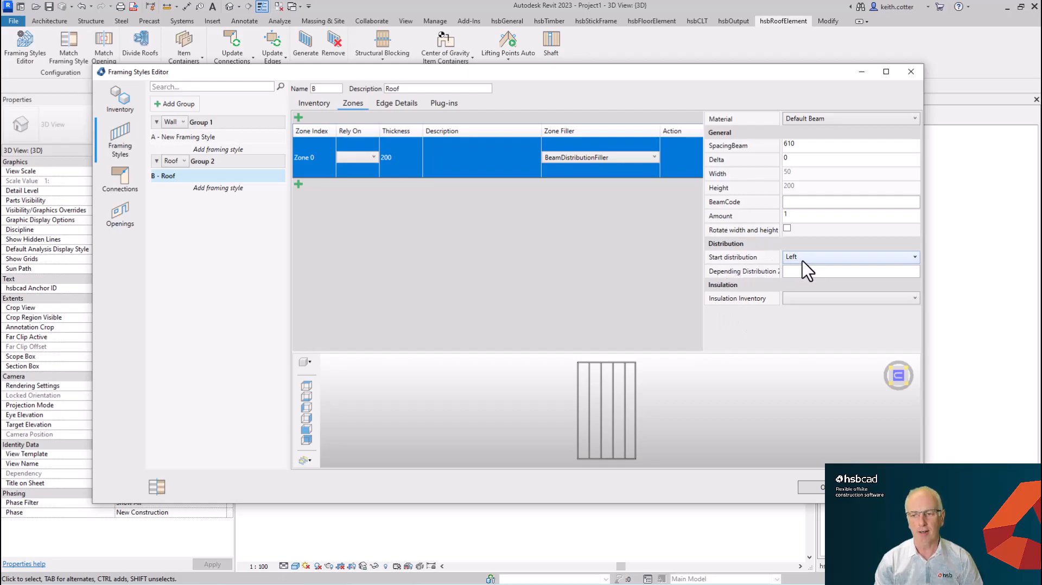
# Try Right as Zone 0's start distribution and set it back to Left.
pyautogui.click(825, 258)
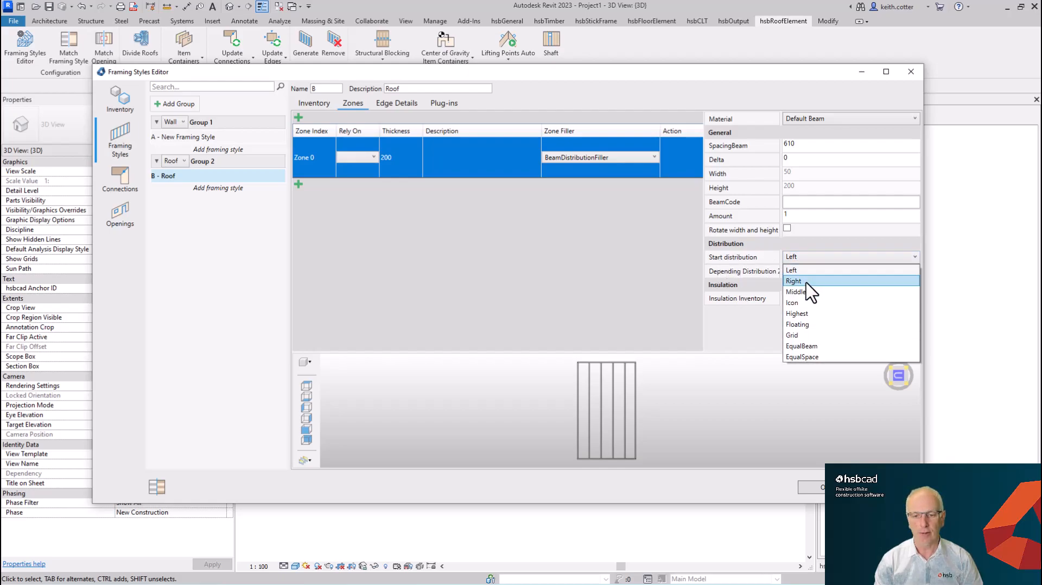
pyautogui.click(806, 281)
pyautogui.click(816, 259)
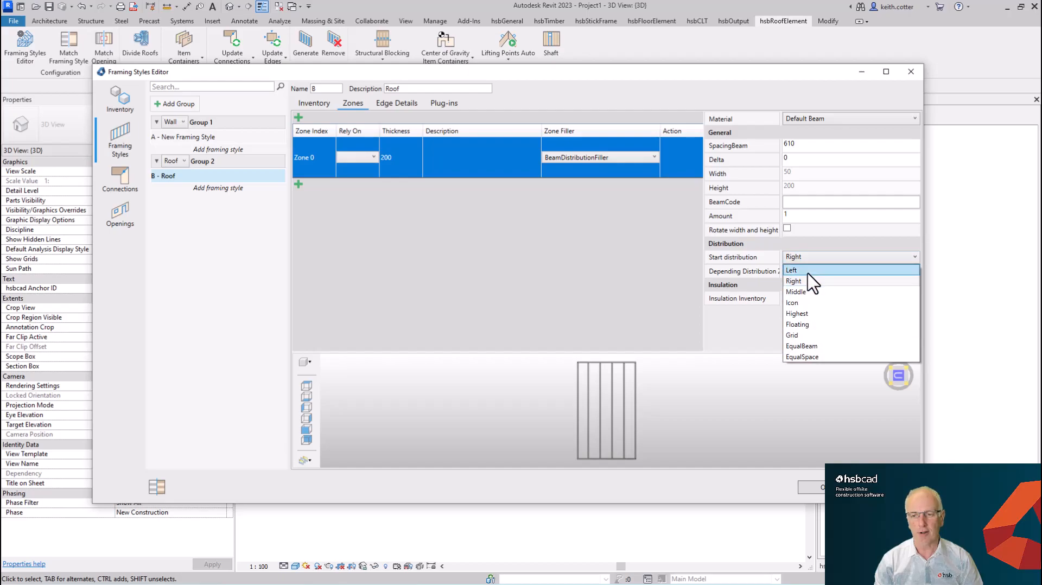
pyautogui.click(809, 272)
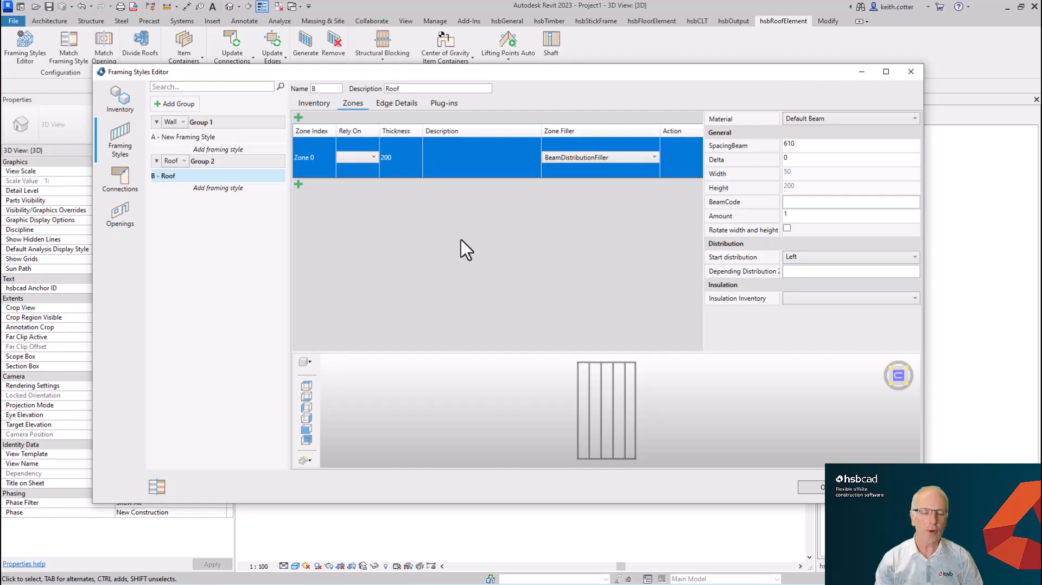
# Add a zone above Zone 0 with the Battern zone filler and a thickness of 40.
pyautogui.click(298, 117)
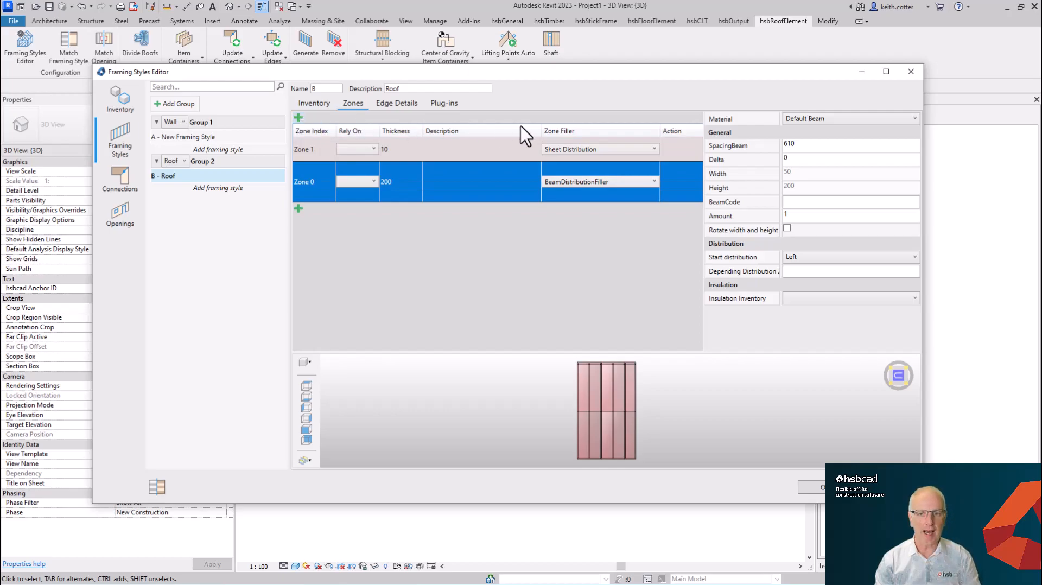
pyautogui.click(607, 150)
pyautogui.scroll(1, 664, 190)
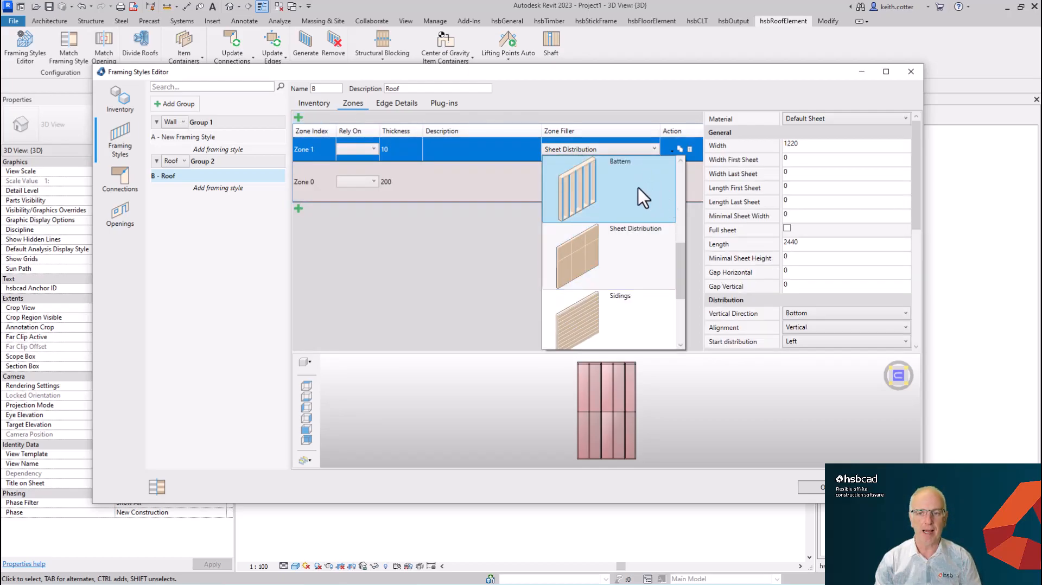
pyautogui.click(639, 188)
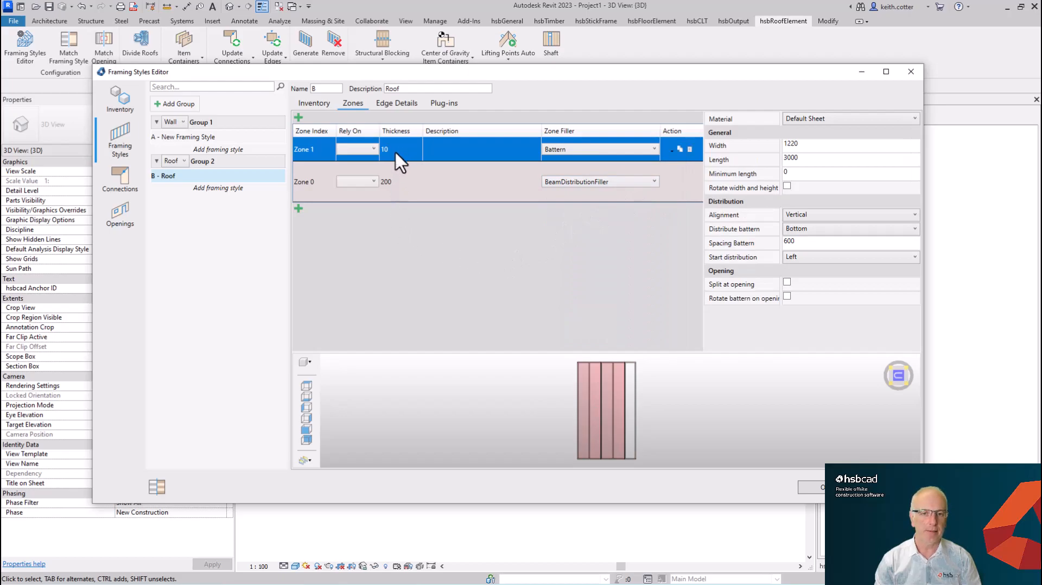
pyautogui.write('40')
pyautogui.press('Return')
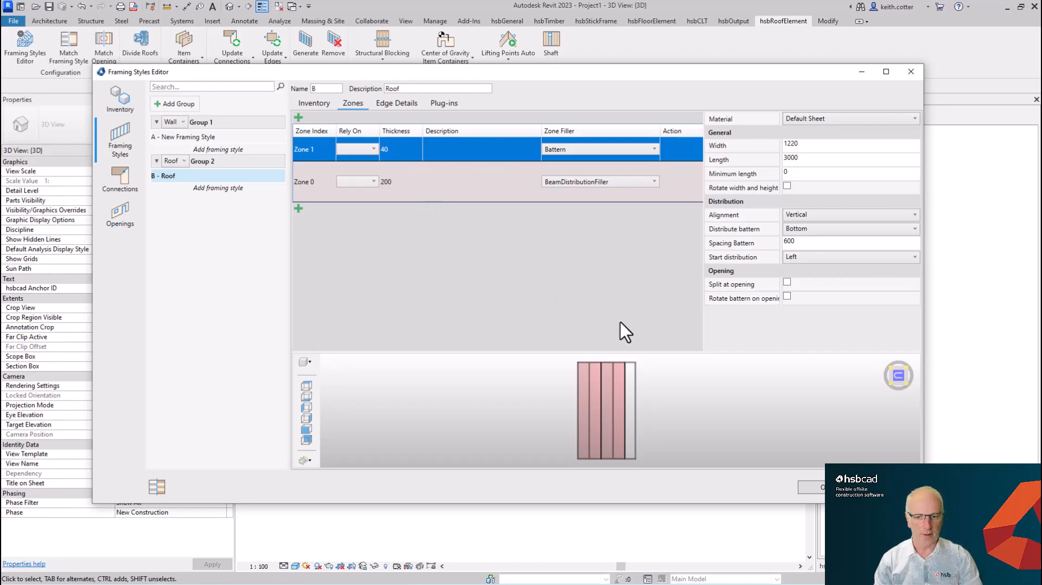
# Set the batten width in Zone 1 to 50 and make the zone rely on zone 0.
pyautogui.moveTo(659, 421); pyautogui.dragTo(591, 378)
pyautogui.scroll(5, 575, 403)
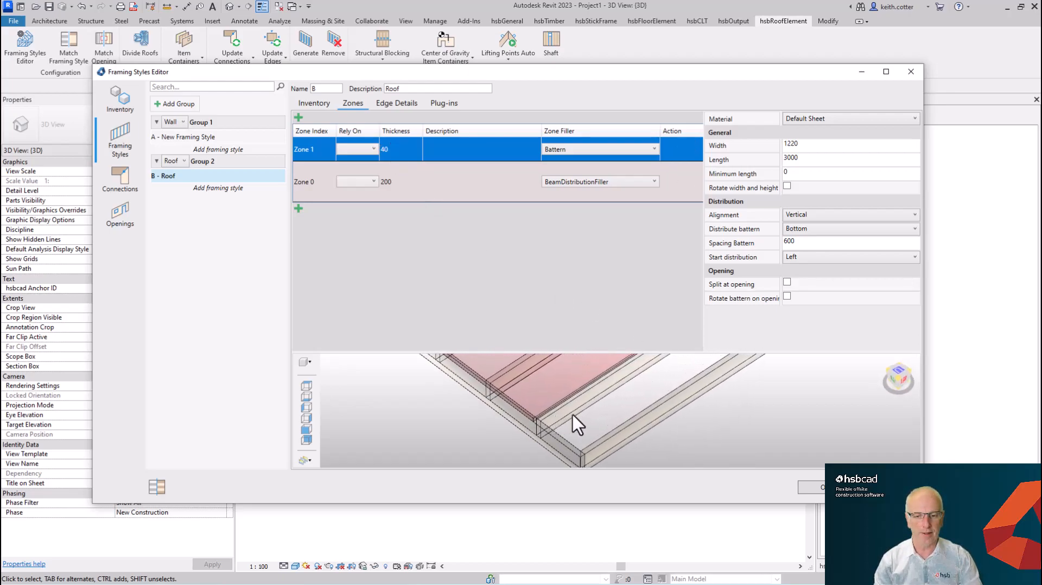
pyautogui.doubleClick(810, 145)
pyautogui.write('50')
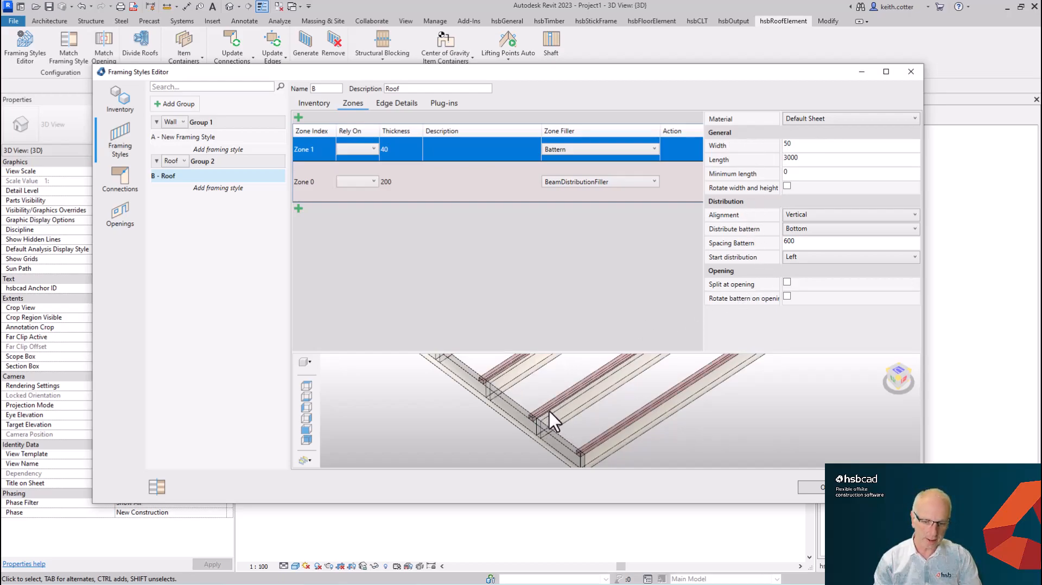
pyautogui.click(356, 149)
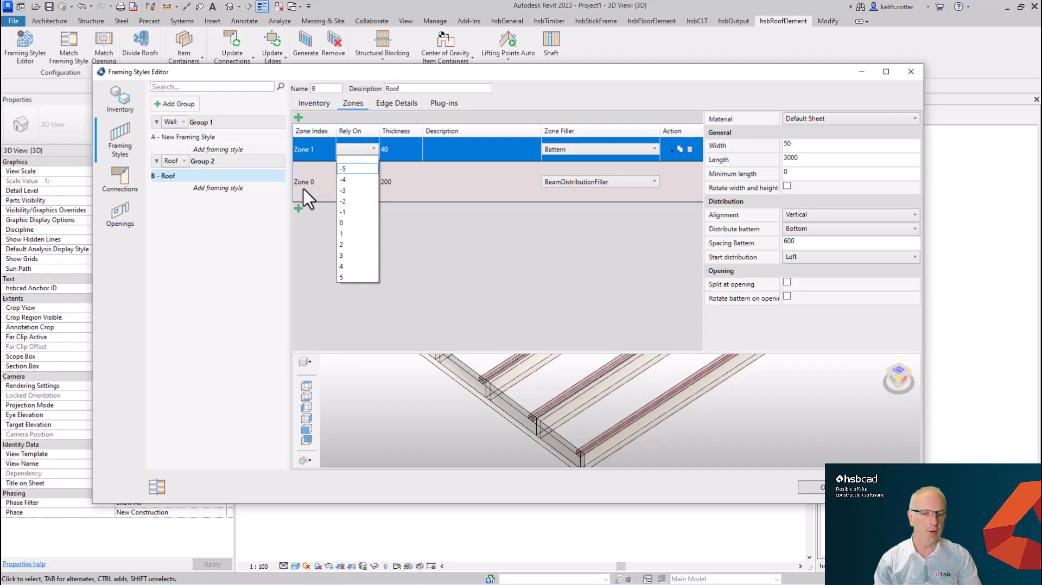
pyautogui.click(342, 223)
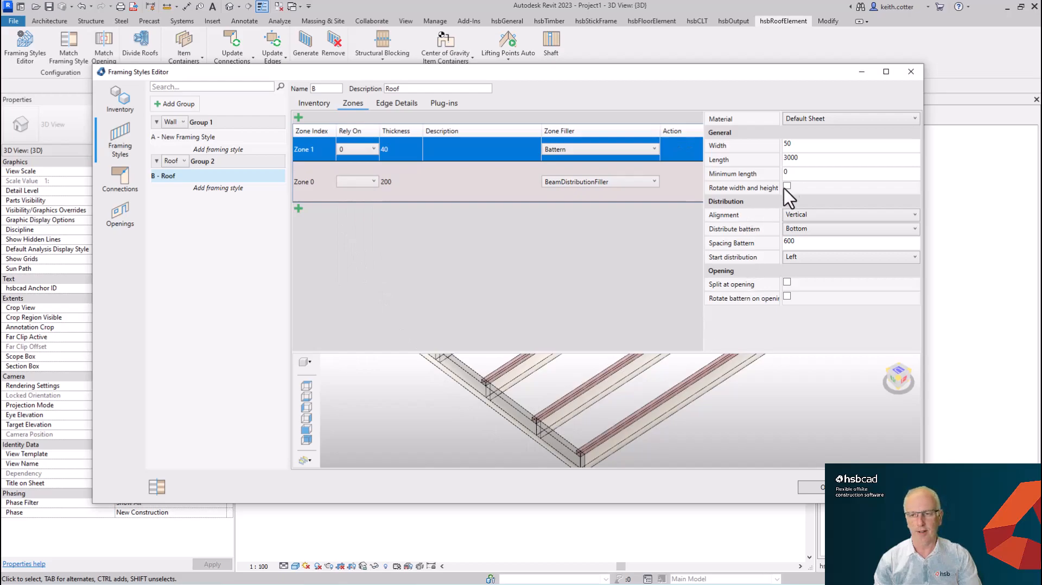
# Set the batten length in Zone 1 to 10000.
pyautogui.moveTo(808, 160); pyautogui.dragTo(734, 152)
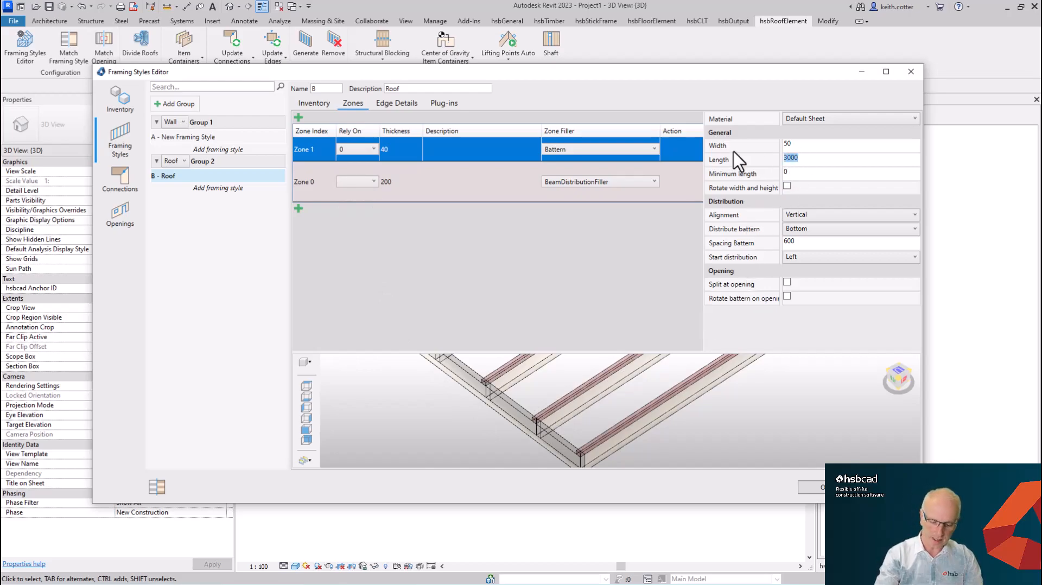
pyautogui.write('100')
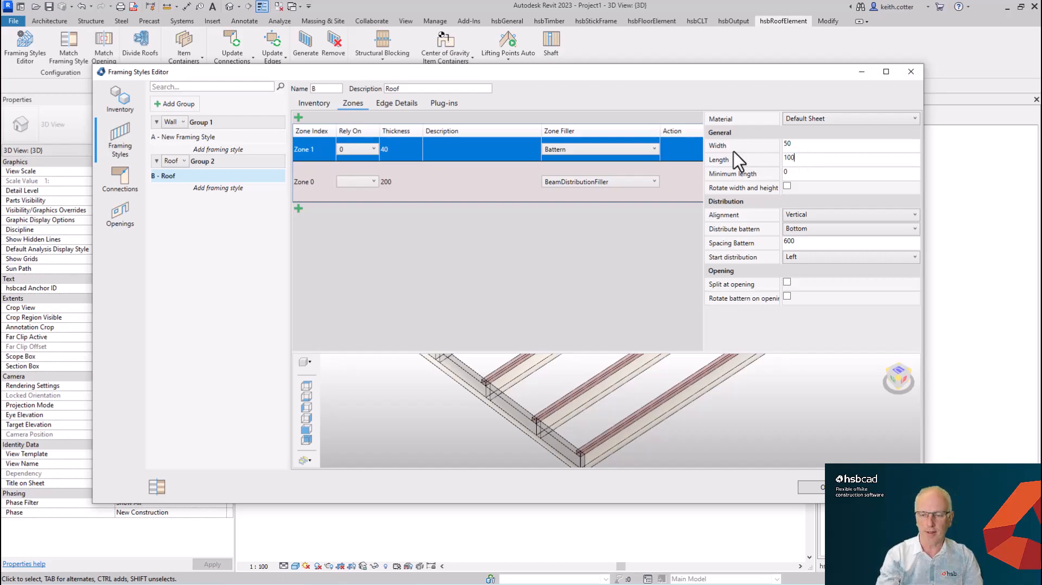
pyautogui.write('00')
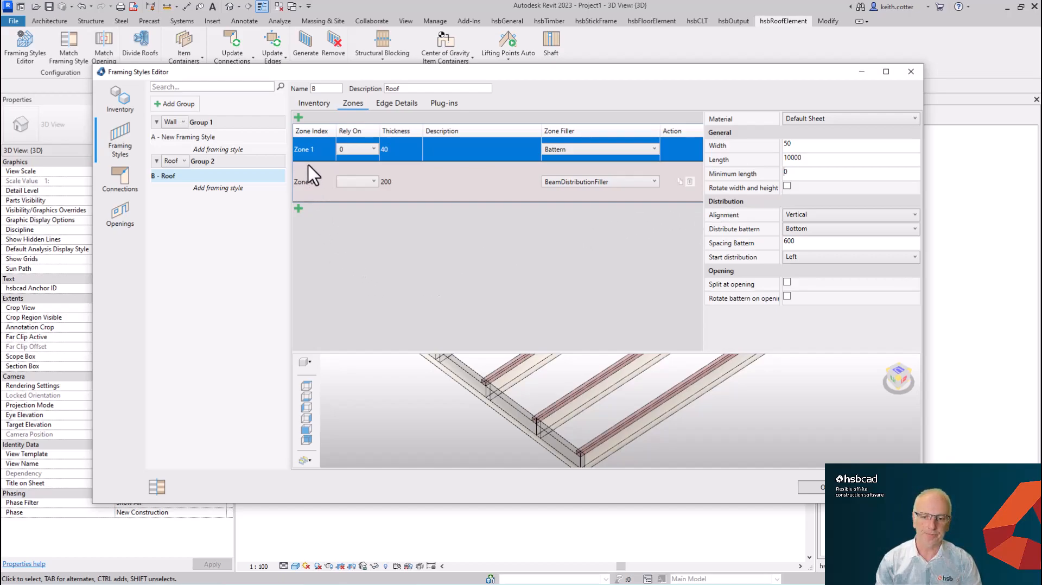
# Add a zone with Sheet Distribution below Zone 0 and make it rely on zone 0.
pyautogui.click(298, 209)
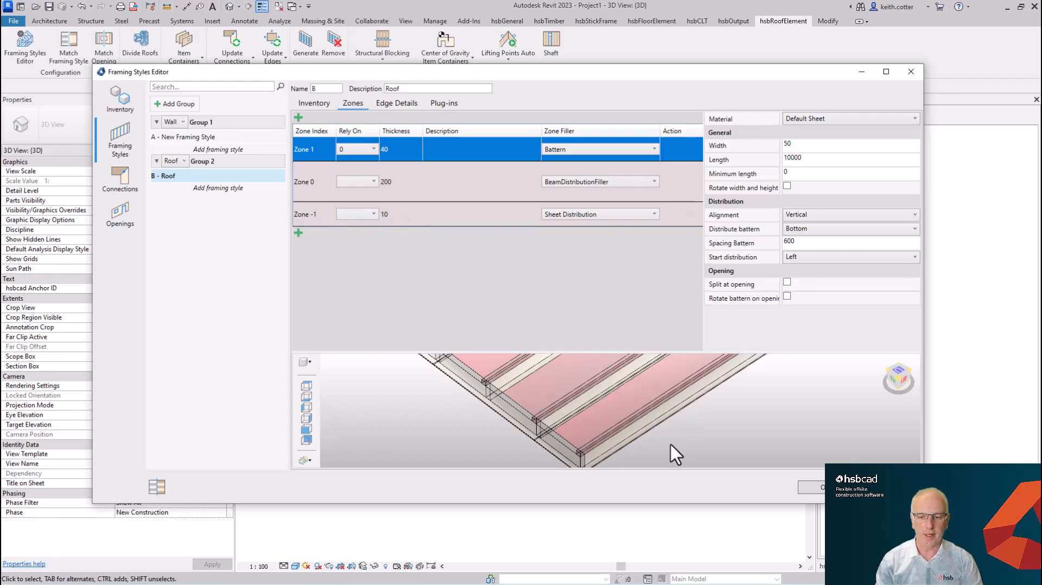
pyautogui.scroll(-3, 657, 414)
pyautogui.moveTo(669, 441)
pyautogui.mouseDown(button='right')
pyautogui.moveTo(660, 354)
pyautogui.moveTo(658, 425)
pyautogui.mouseUp(button='right')
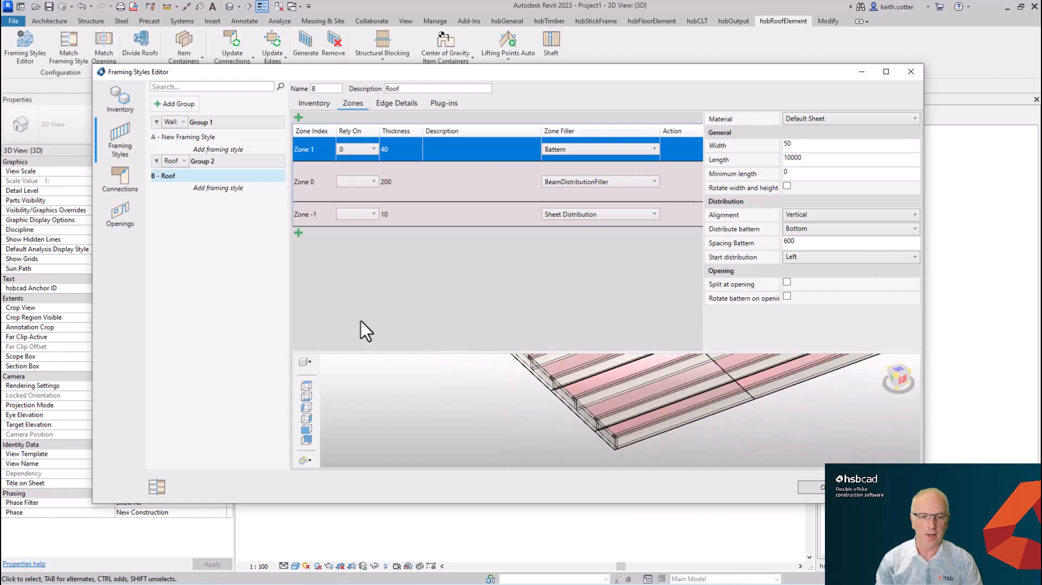
pyautogui.click(359, 216)
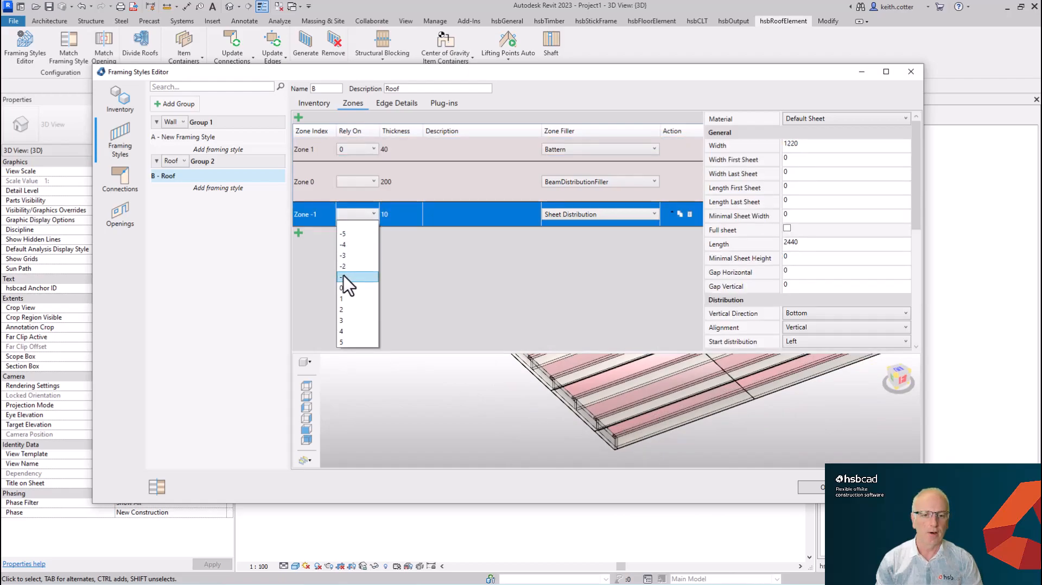
pyautogui.click(352, 294)
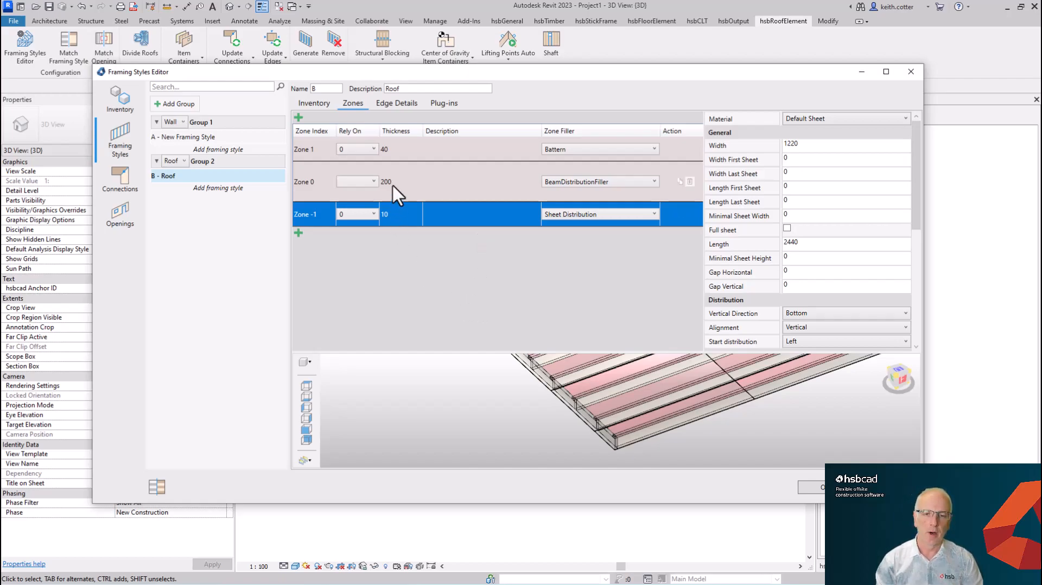
# Add a detail template named Side for the left edge of the roof style in the edge details.
pyautogui.click(399, 104)
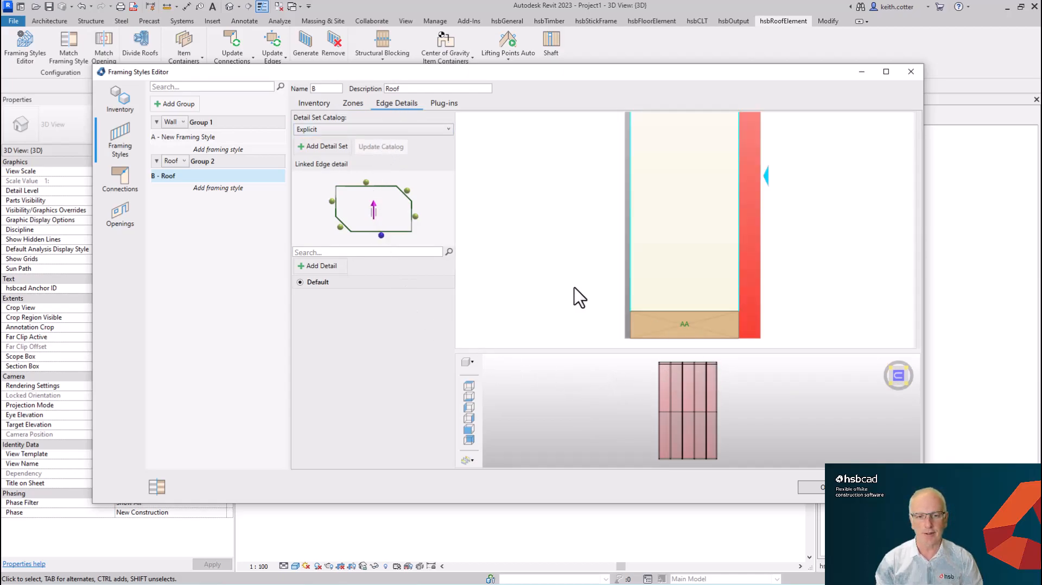
pyautogui.click(366, 181)
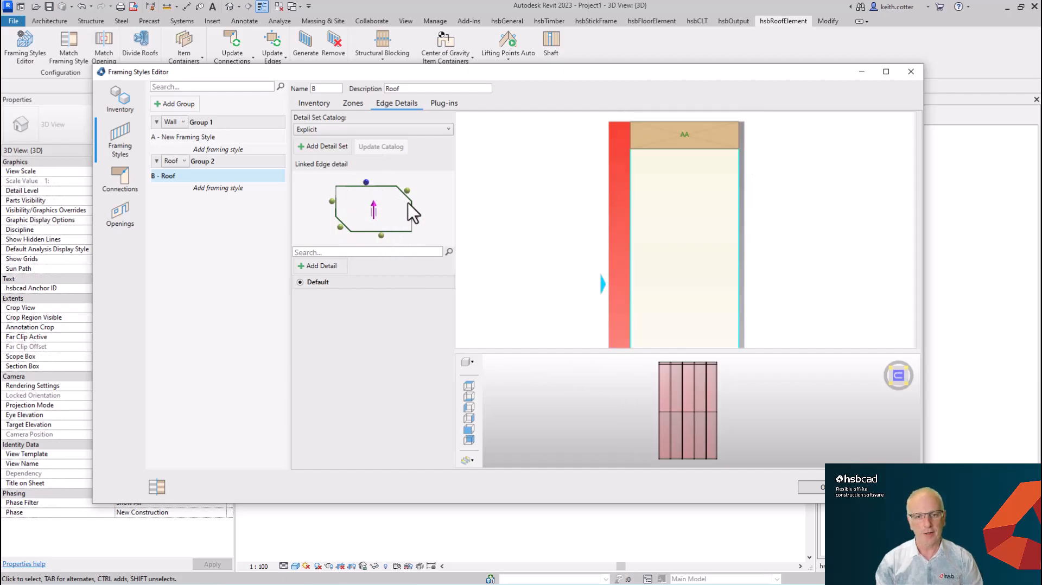
pyautogui.click(416, 217)
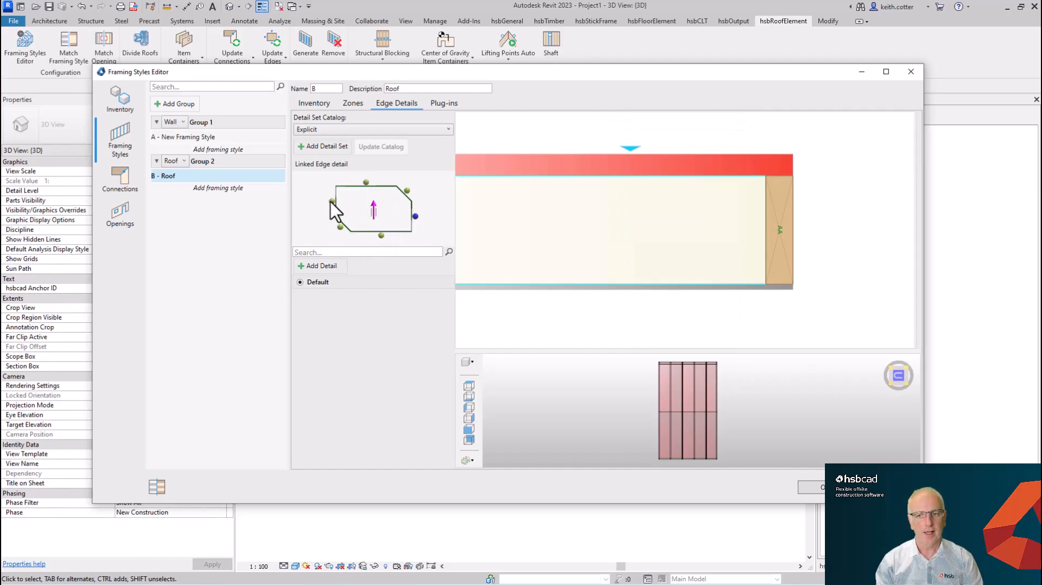
pyautogui.click(332, 201)
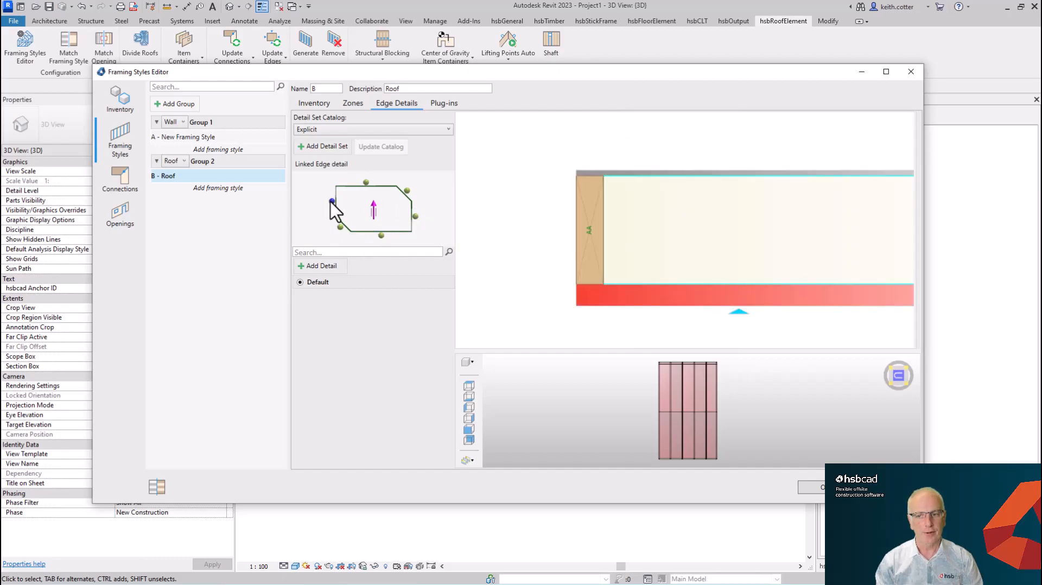
pyautogui.click(324, 266)
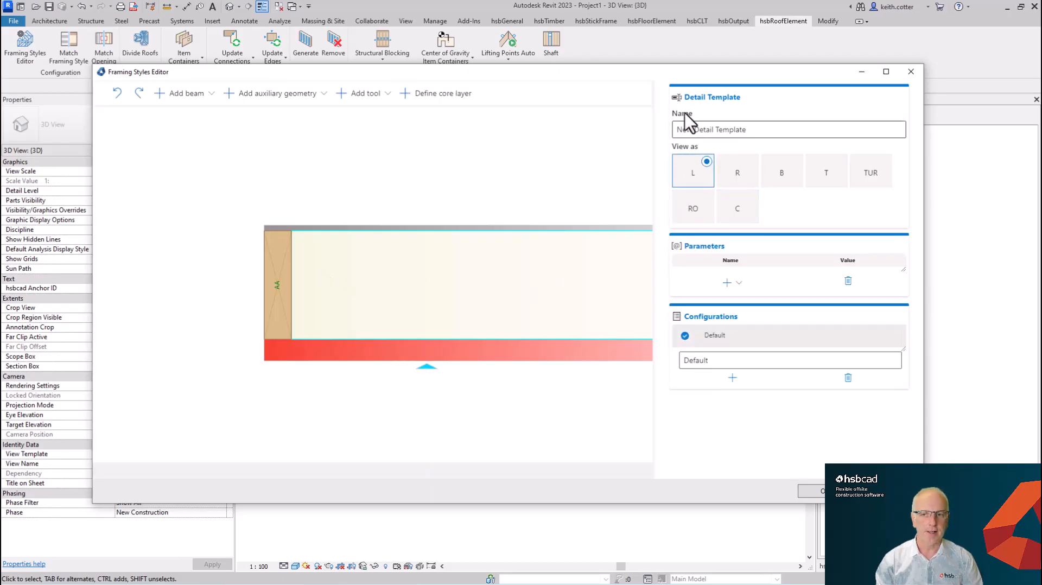
pyautogui.moveTo(756, 132); pyautogui.dragTo(657, 129)
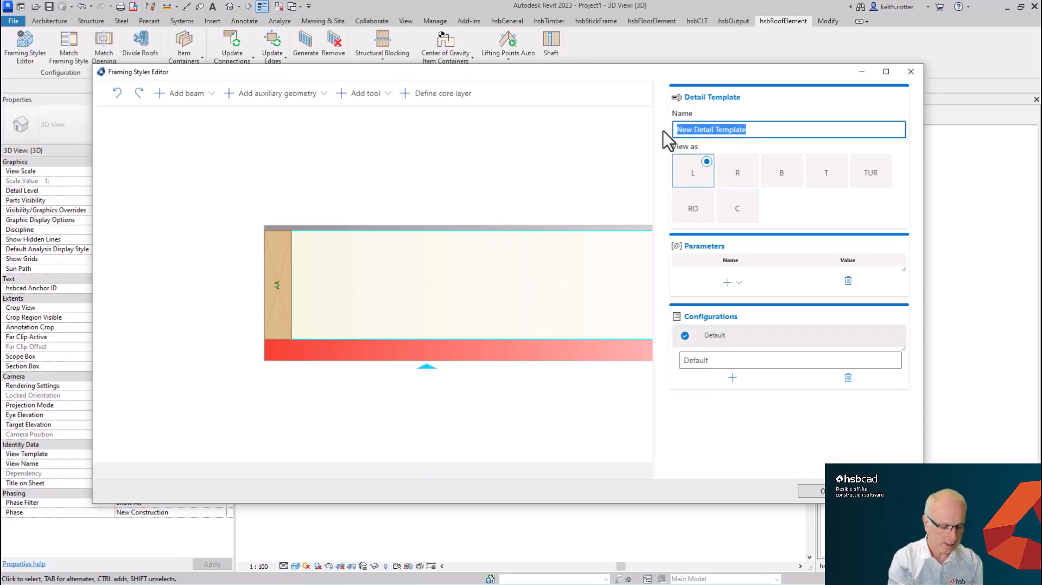
pyautogui.write('Side')
# Add a second beam against the inner face of the existing edge beam in the Side detail and save it.
pyautogui.click(326, 320)
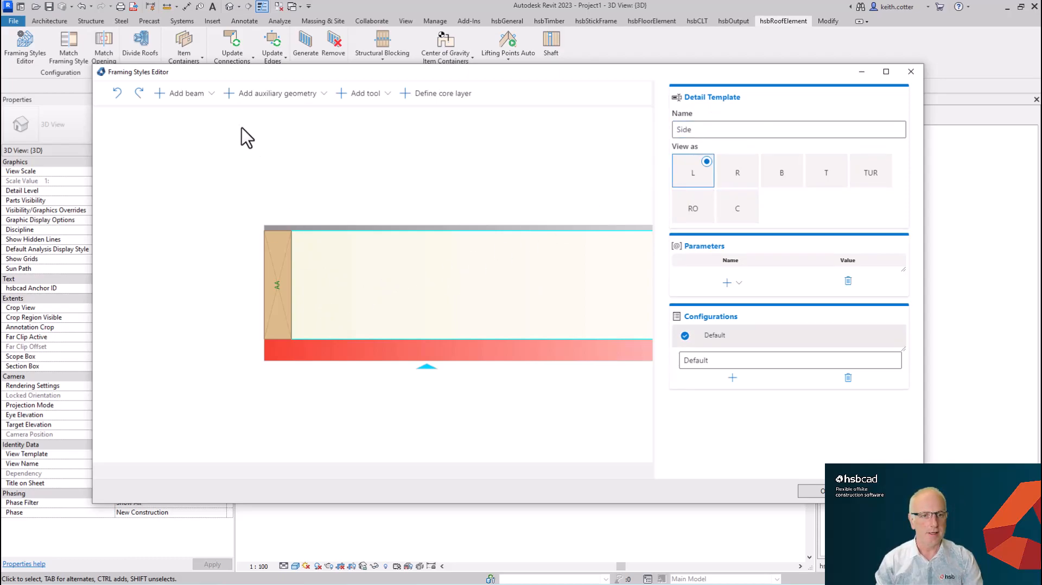
pyautogui.click(186, 100)
pyautogui.click(183, 117)
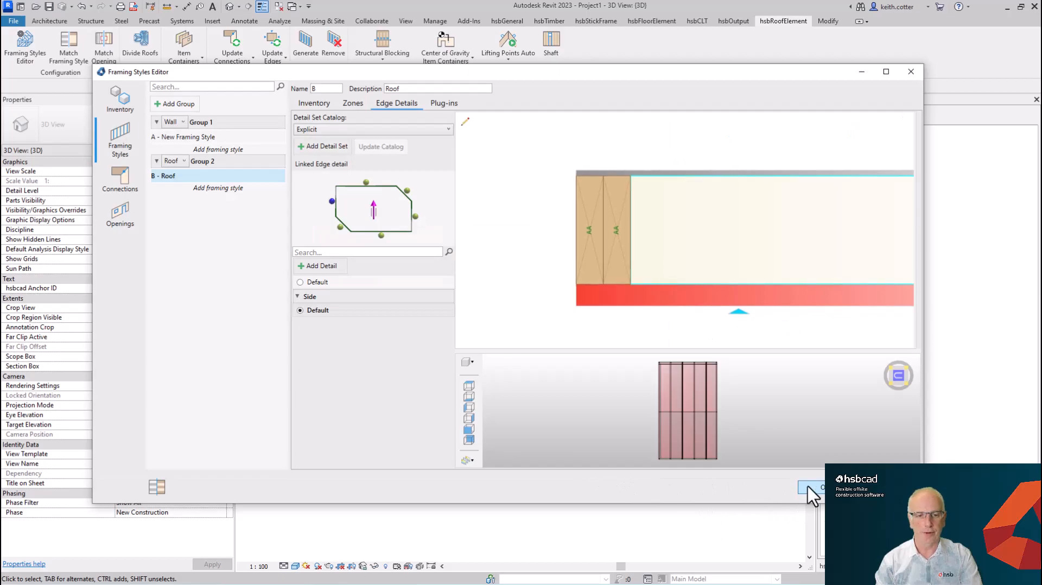
# Assign the Side detail's Default configuration to the right edge of the roof style.
pyautogui.scroll(1, 677, 389)
pyautogui.scroll(3, 676, 389)
pyautogui.moveTo(661, 379); pyautogui.dragTo(647, 455, button='middle')
pyautogui.scroll(3, 632, 406)
pyautogui.scroll(1, 639, 410)
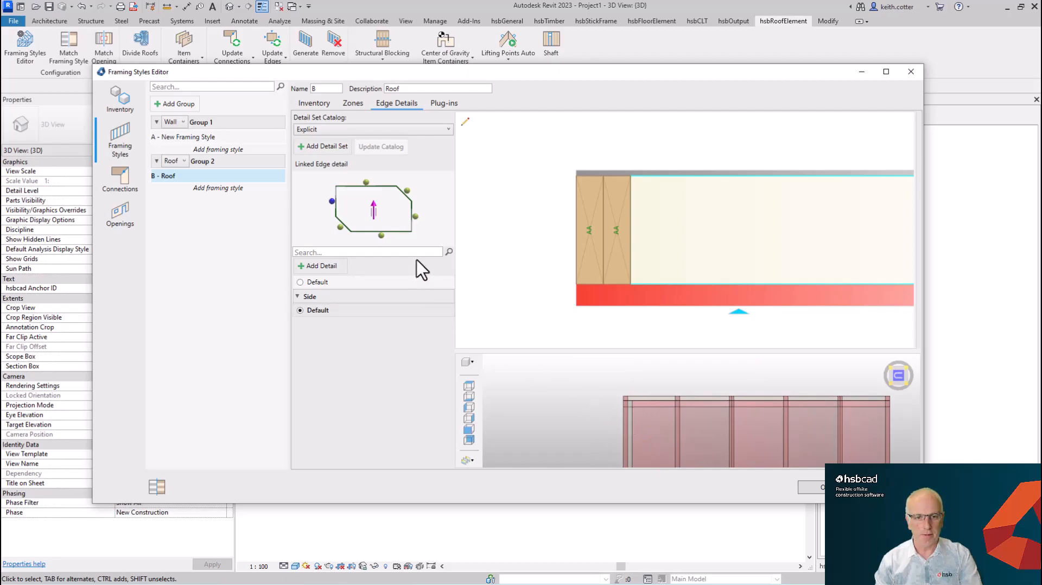
pyautogui.click(416, 216)
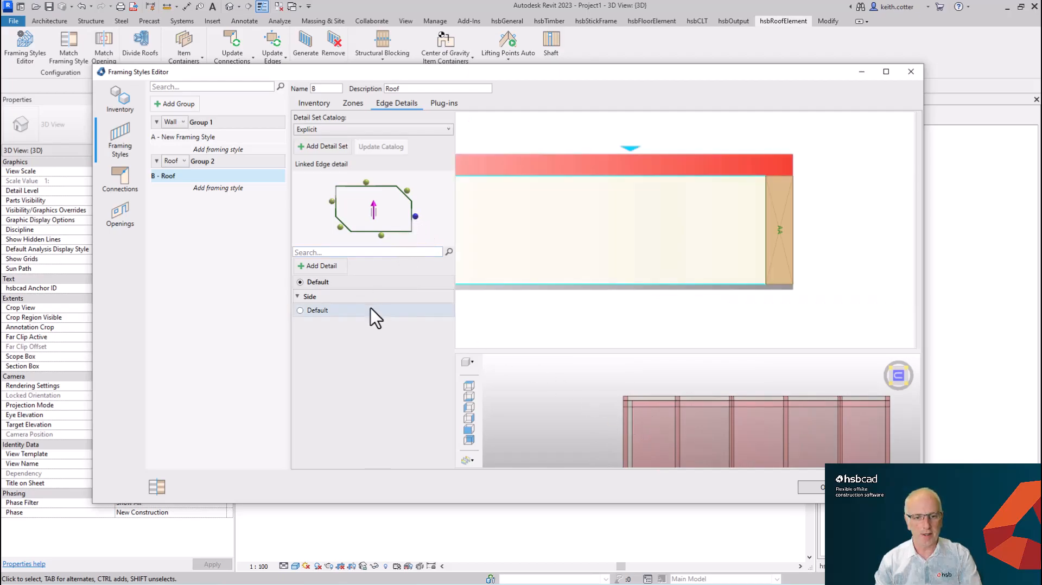
pyautogui.click(302, 311)
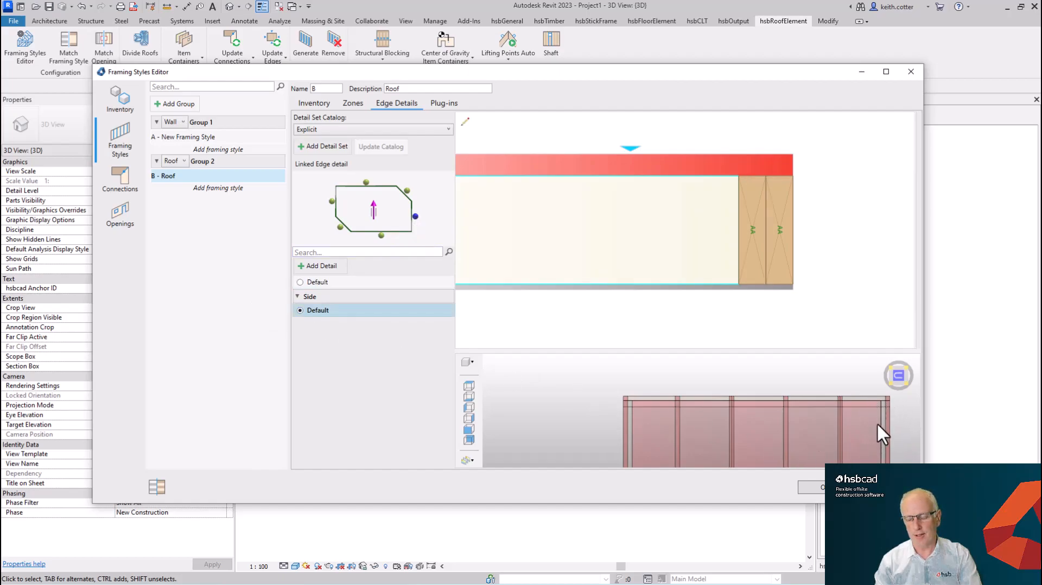
pyautogui.moveTo(871, 403); pyautogui.dragTo(647, 395, button='middle')
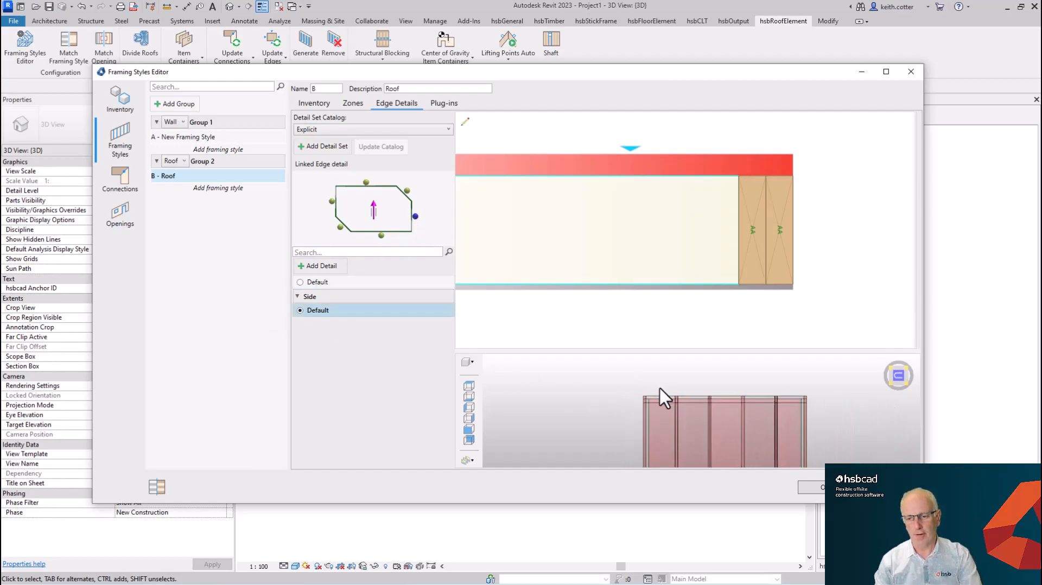
pyautogui.moveTo(679, 453); pyautogui.dragTo(687, 422, button='middle')
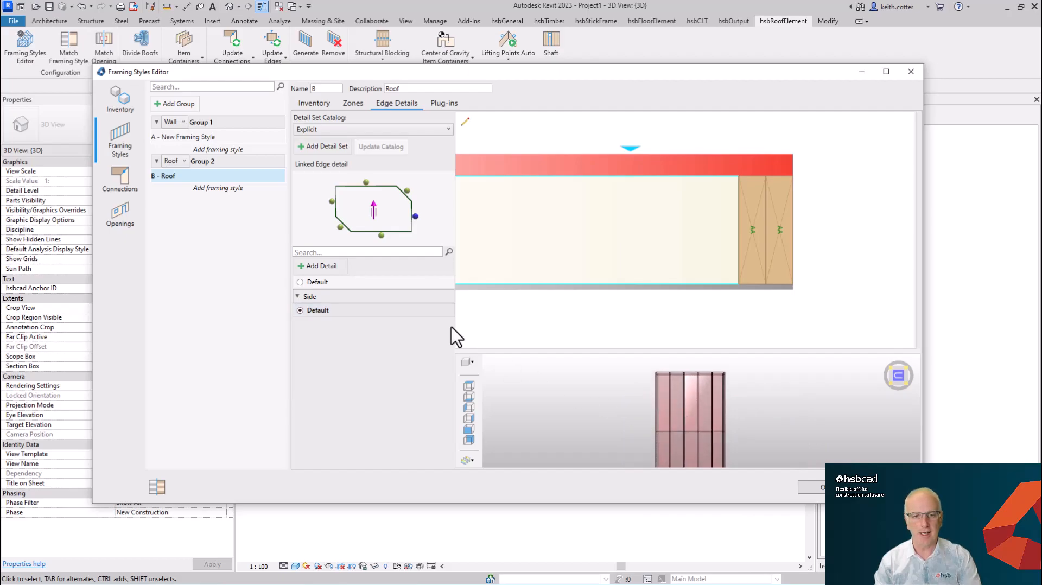
pyautogui.moveTo(598, 383); pyautogui.dragTo(643, 435, button='middle')
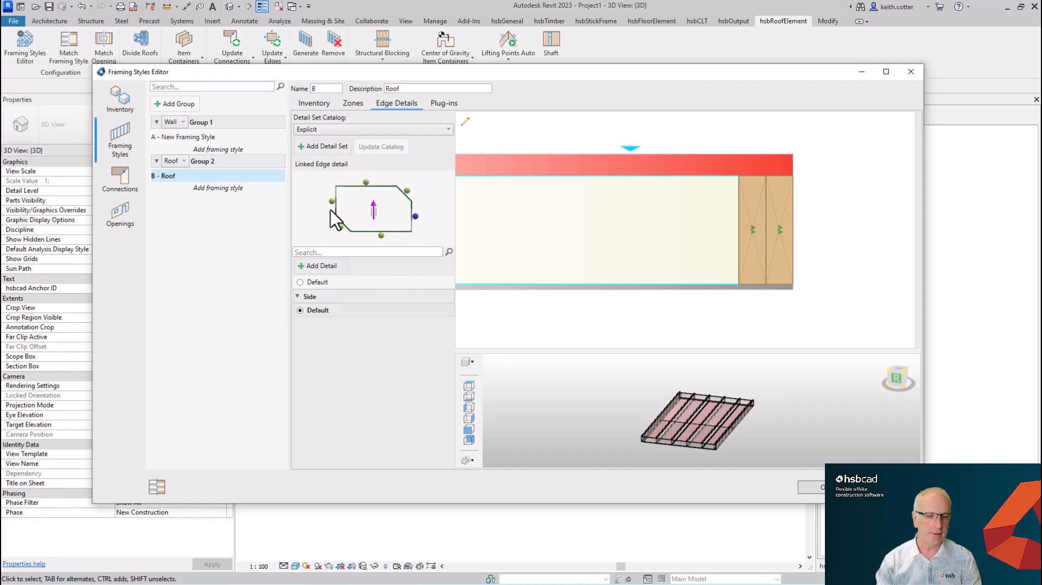
# Open the Default detail of the Roof-Roof ridge connection between Group 2 and Group 2 for editing.
pyautogui.click(114, 179)
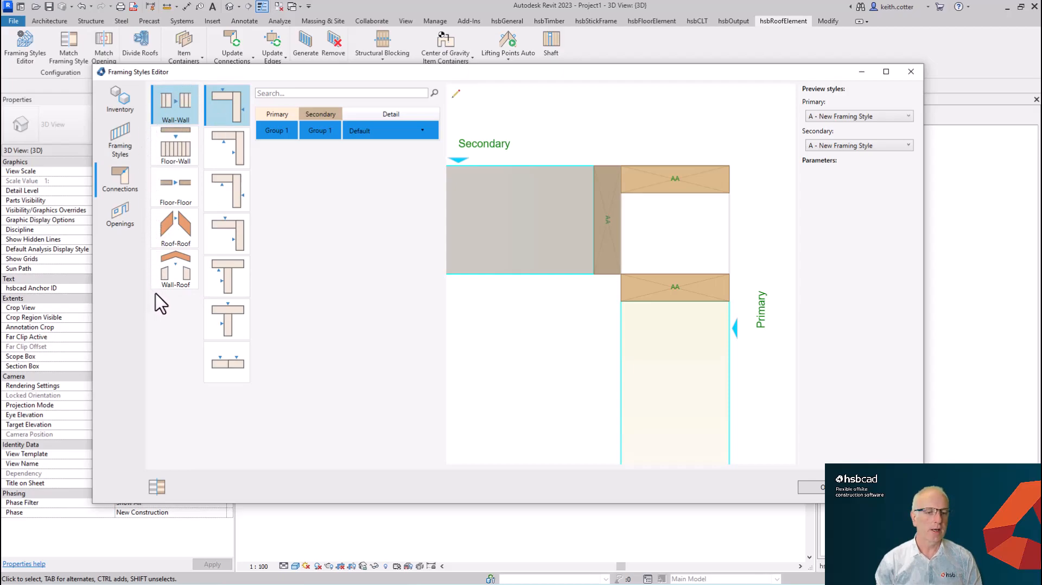
pyautogui.click(184, 231)
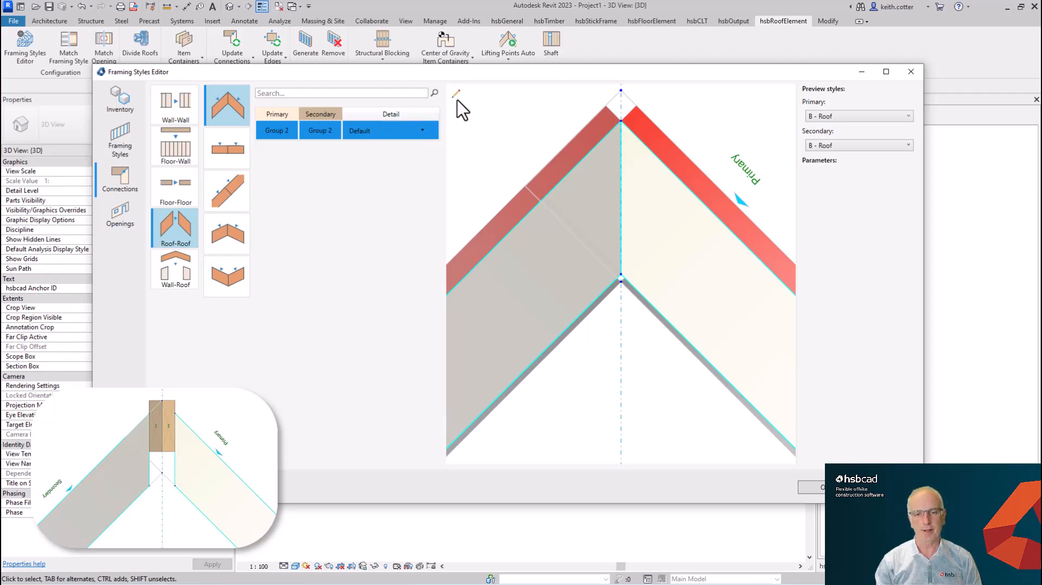
pyautogui.click(408, 129)
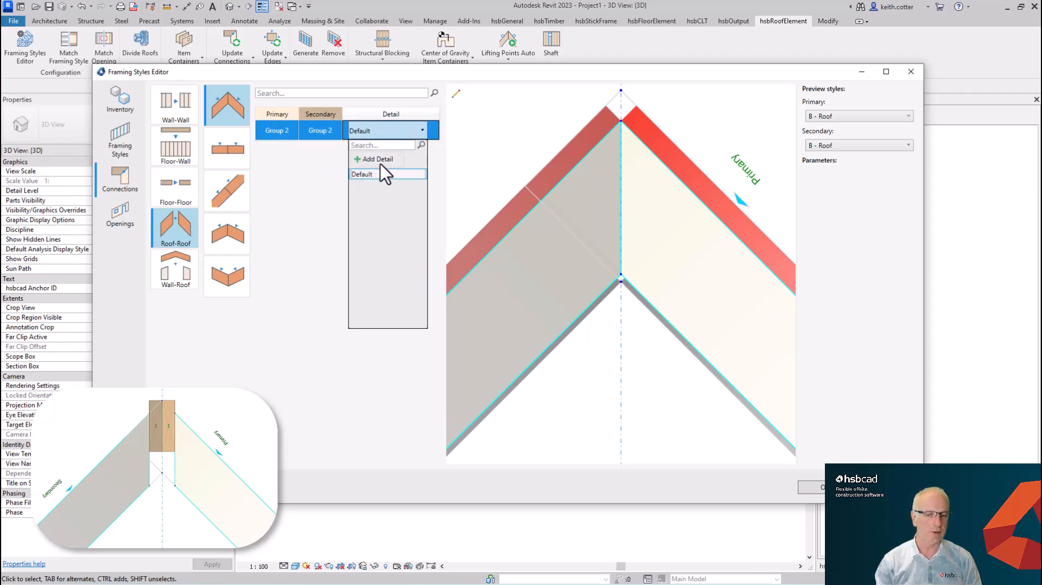
pyautogui.click(458, 96)
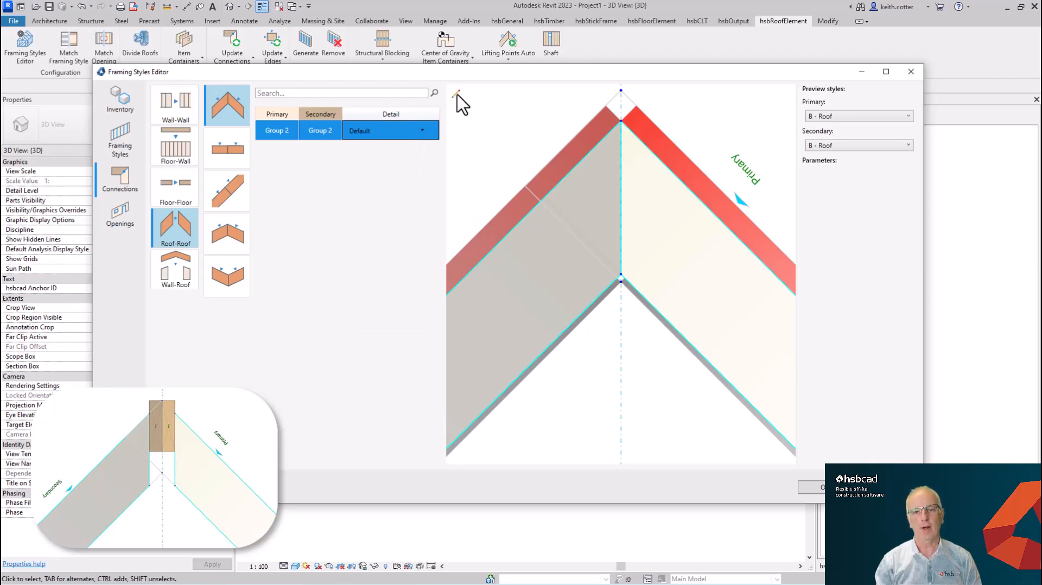
pyautogui.click(456, 94)
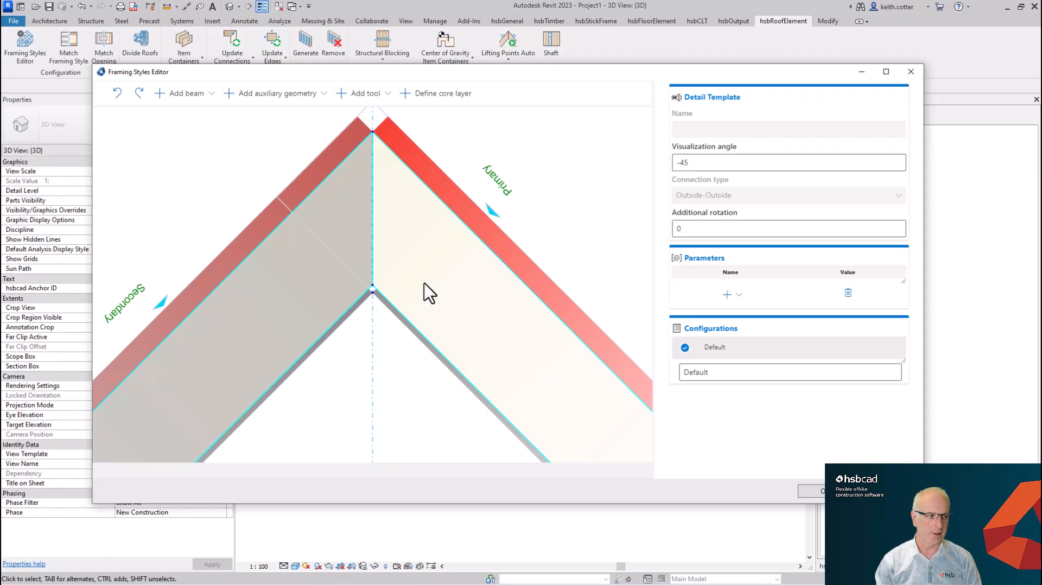
# Set the additional rotation of the ridge connection detail to 10.
pyautogui.moveTo(414, 286); pyautogui.dragTo(409, 355, button='middle')
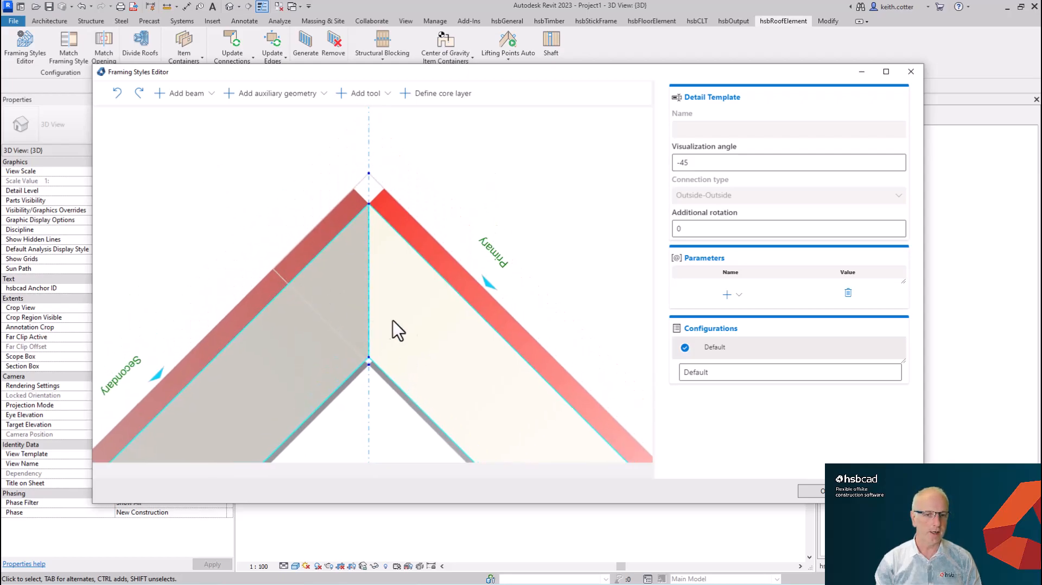
pyautogui.click(344, 320)
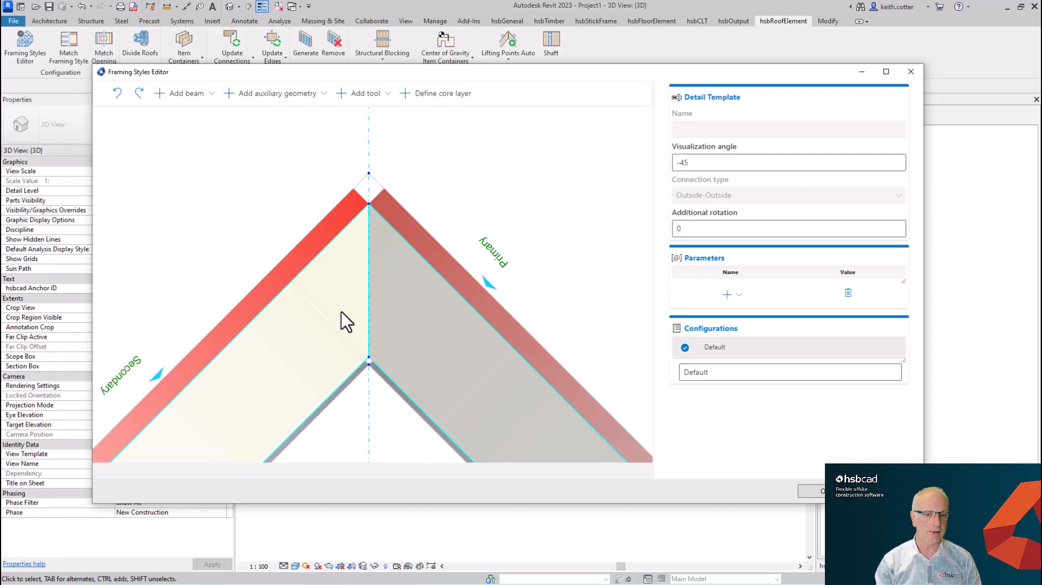
pyautogui.click(400, 317)
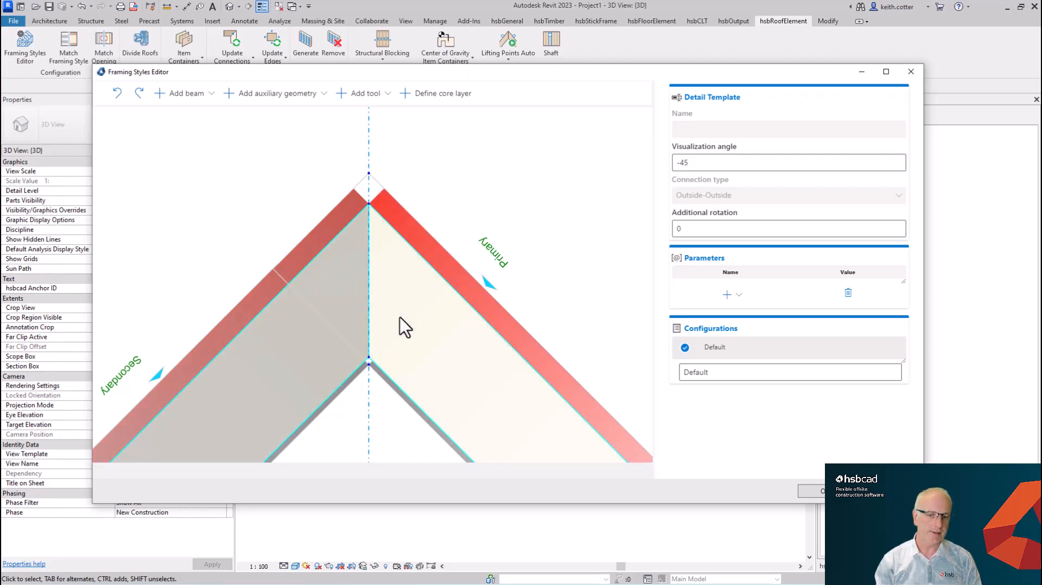
pyautogui.click(338, 308)
pyautogui.click(184, 93)
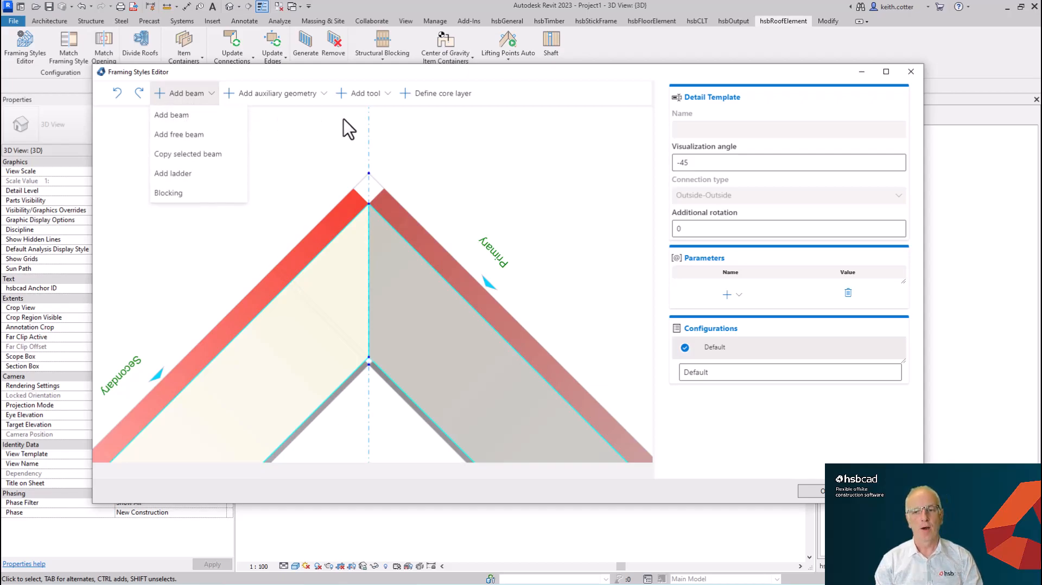
pyautogui.click(465, 159)
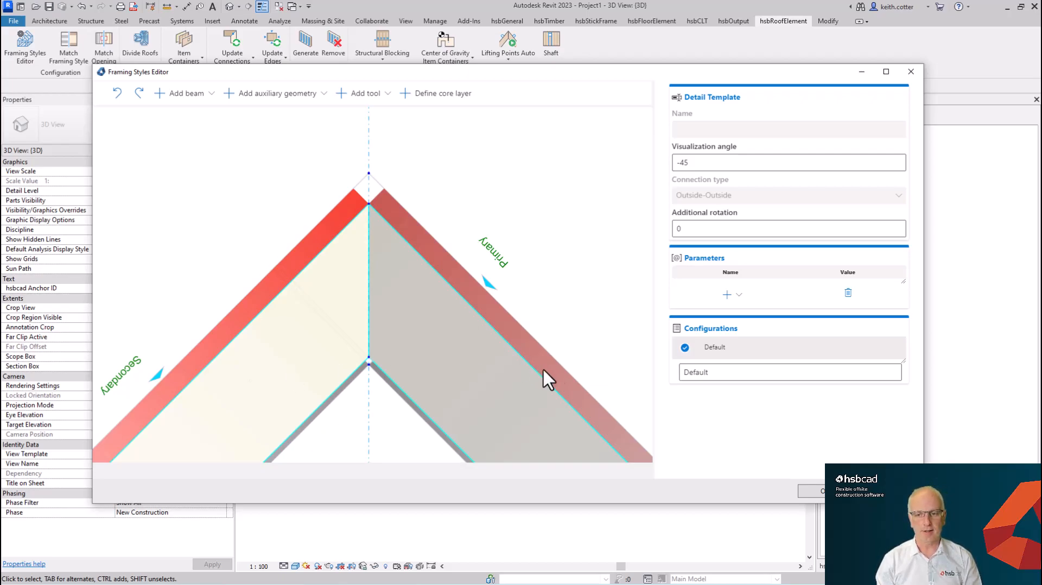
pyautogui.click(677, 230)
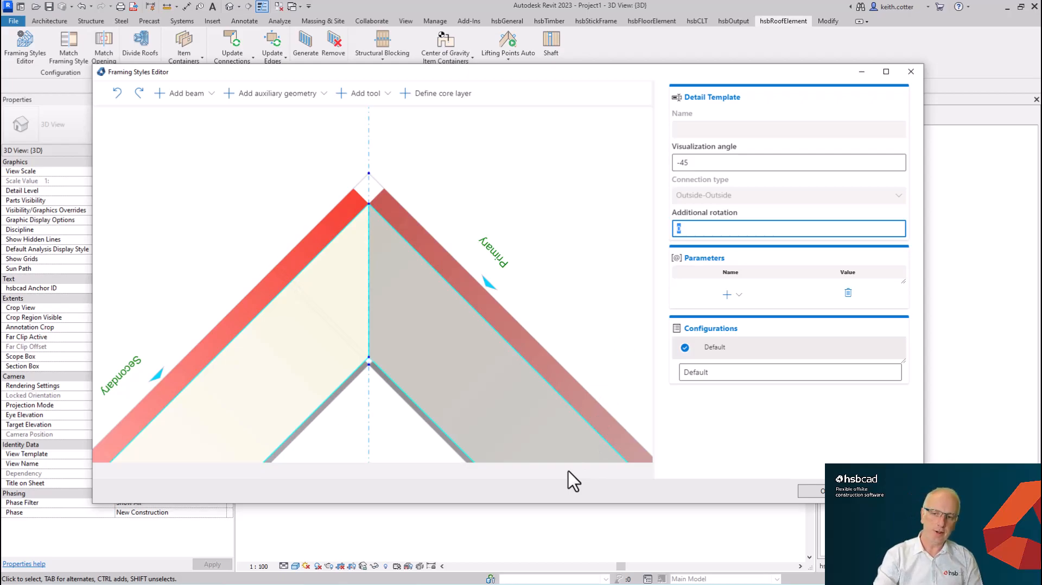
pyautogui.write('10')
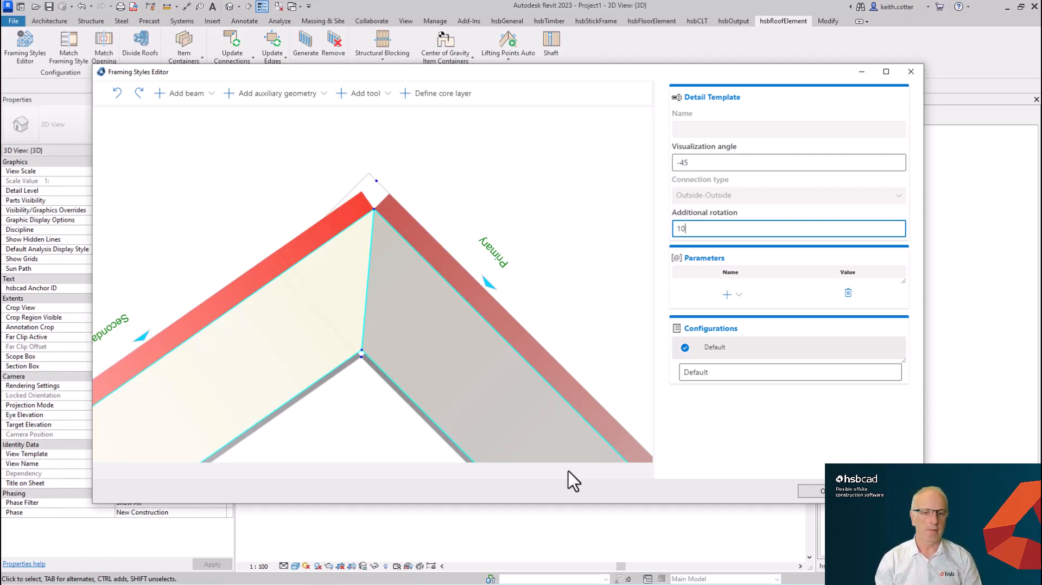
# Add a beam to the secondary roof element and anchor it along the joint line with its top at the ridge point.
pyautogui.click(325, 333)
pyautogui.click(185, 98)
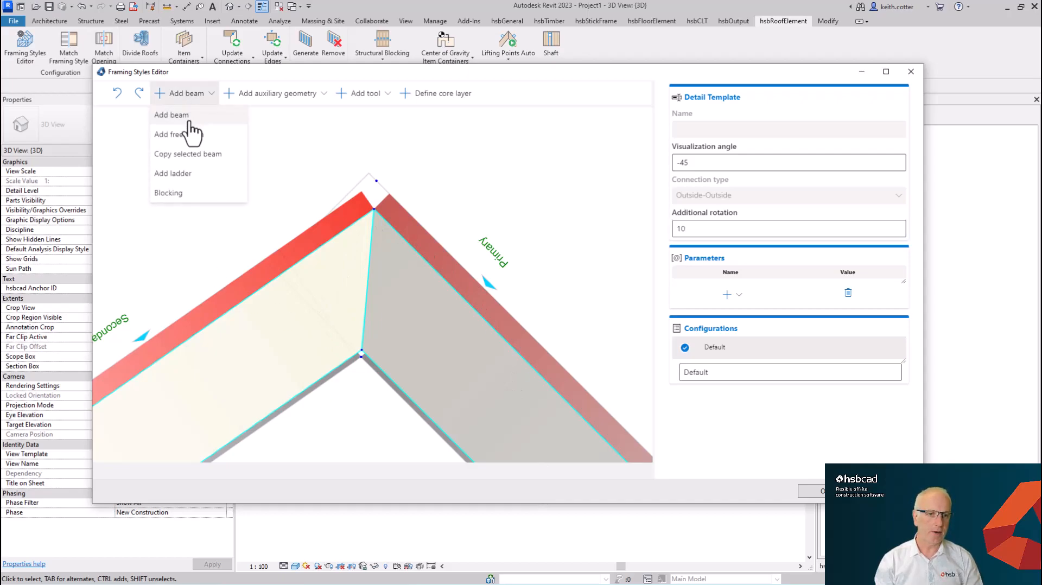
pyautogui.click(192, 125)
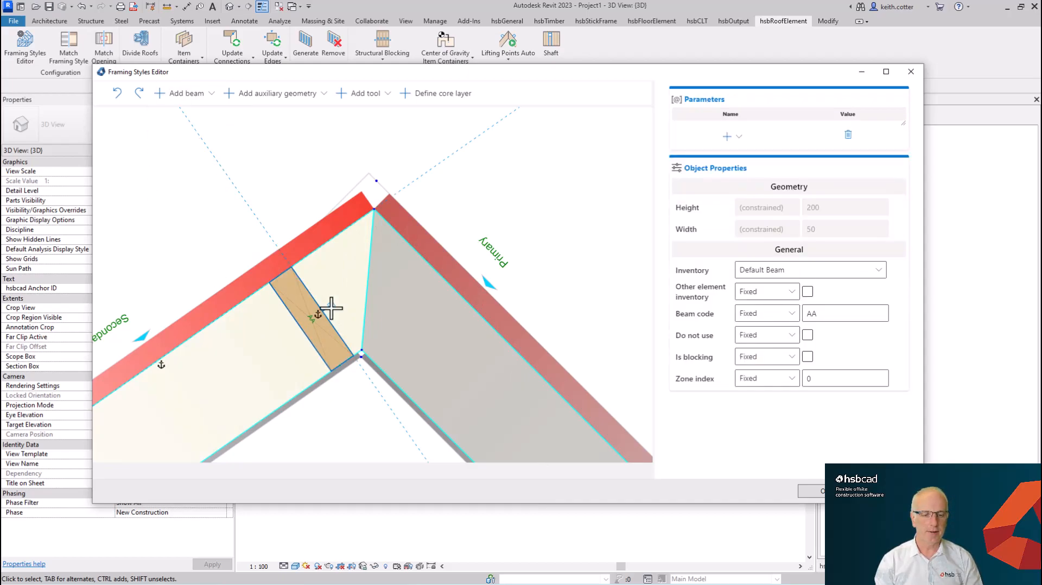
pyautogui.moveTo(331, 309); pyautogui.dragTo(355, 256)
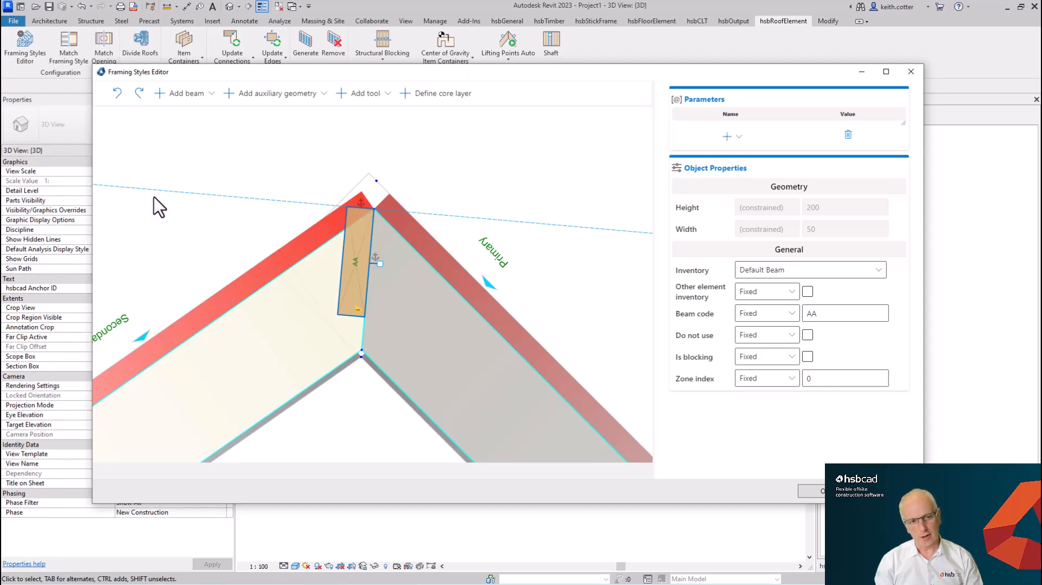
pyautogui.moveTo(356, 260)
pyautogui.mouseDown()
pyautogui.moveTo(317, 315)
pyautogui.moveTo(354, 280)
pyautogui.mouseUp()
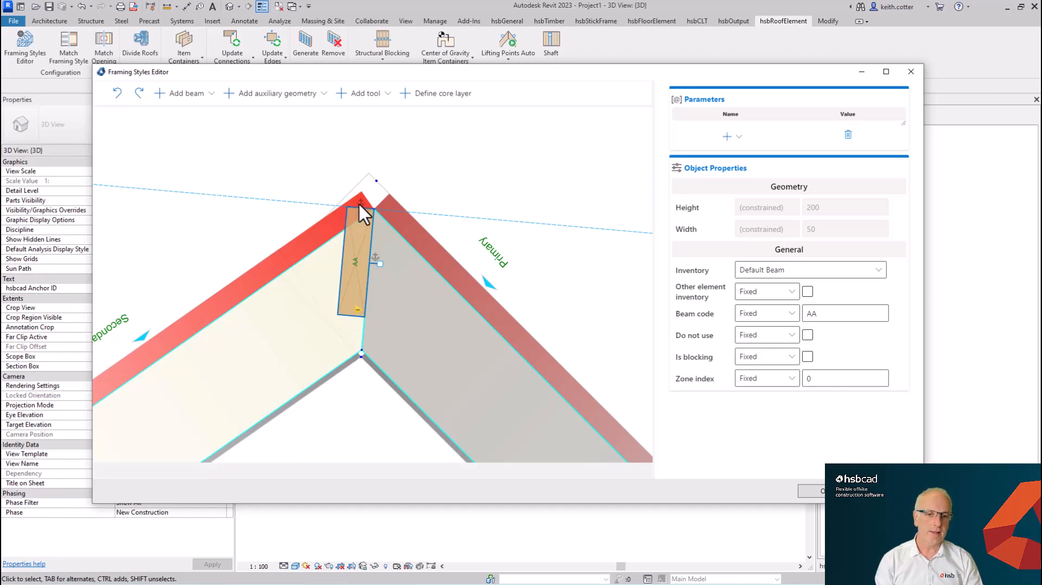
pyautogui.click(376, 254)
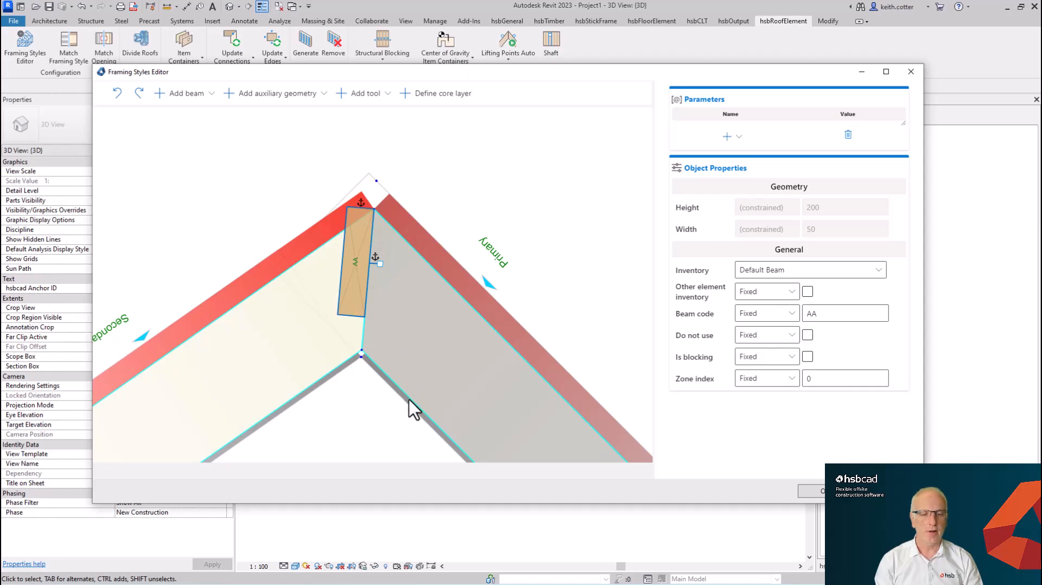
# Add a beam to the primary roof element and place it along the joint line, flush beside the secondary element's beam.
pyautogui.click(411, 341)
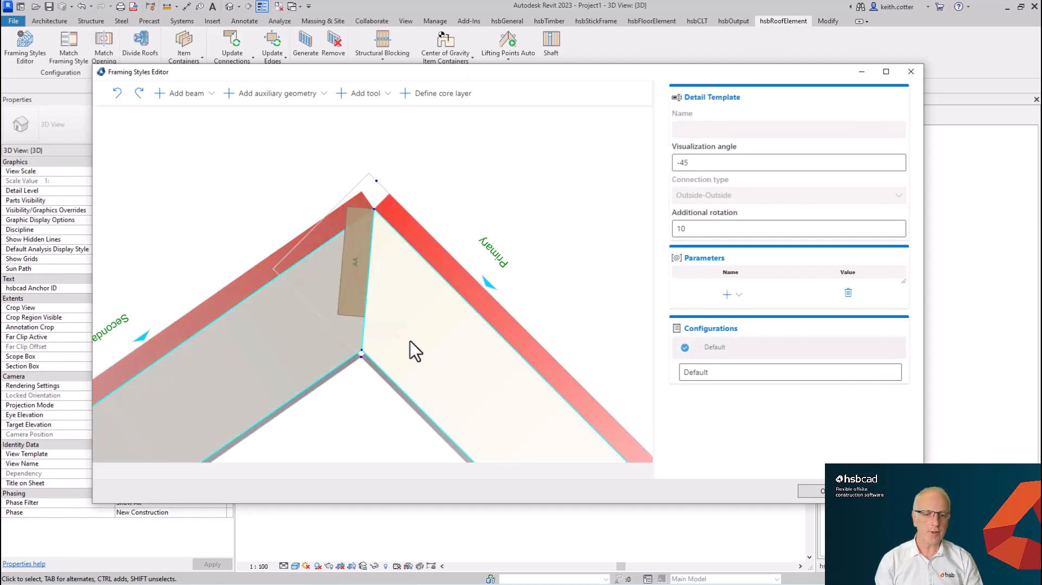
pyautogui.click(174, 99)
pyautogui.click(172, 114)
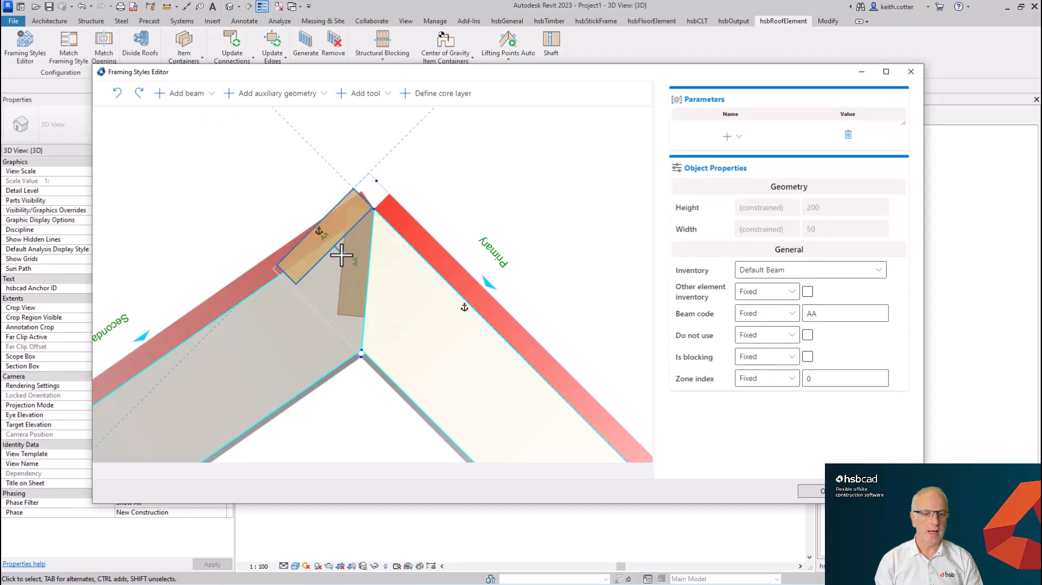
pyautogui.moveTo(342, 256); pyautogui.dragTo(205, 244)
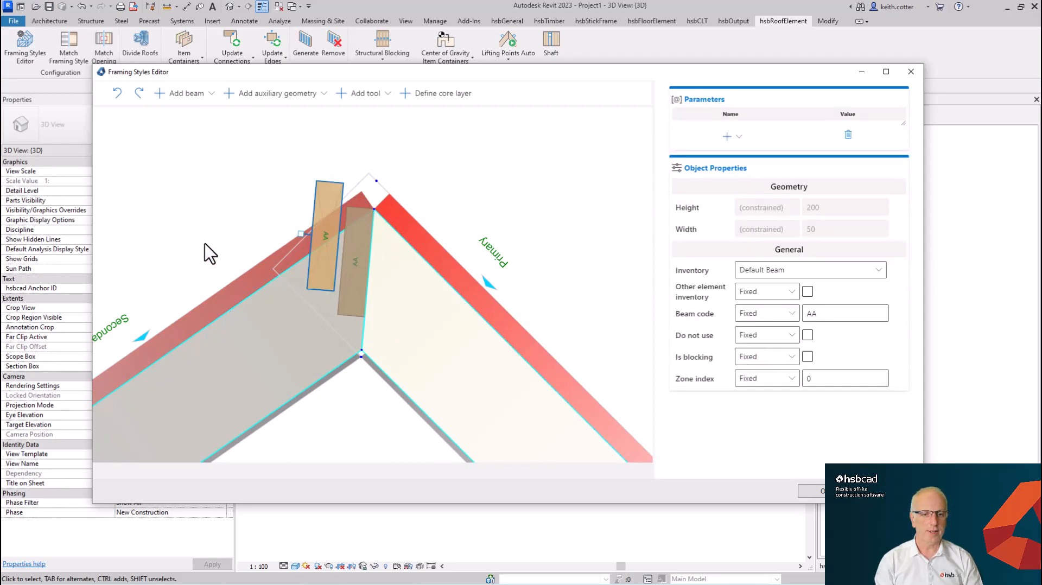
pyautogui.moveTo(317, 257); pyautogui.dragTo(375, 284)
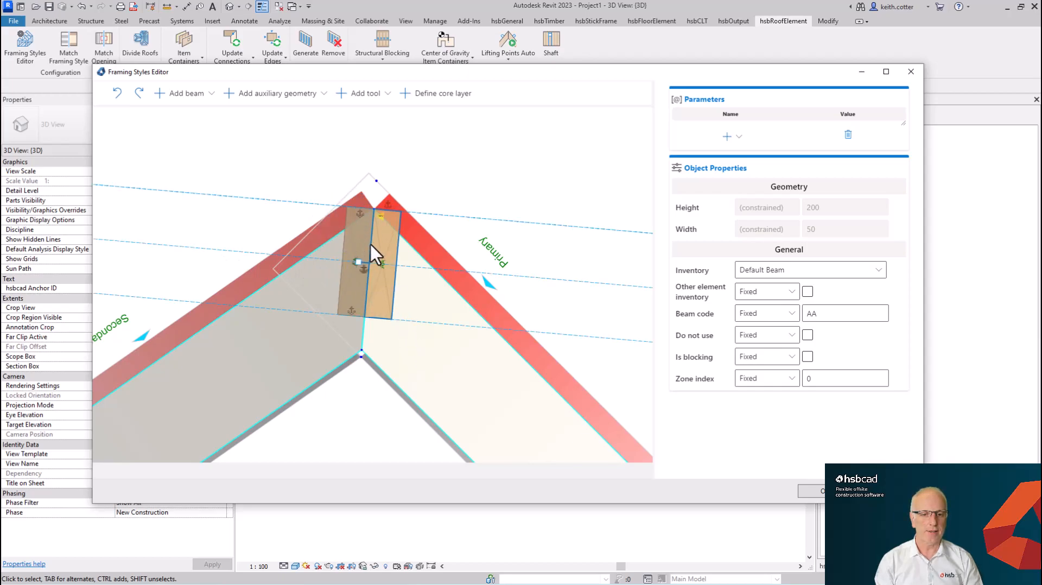
# Anchor the primary element's beam with its top at the ridge point.
pyautogui.click(388, 205)
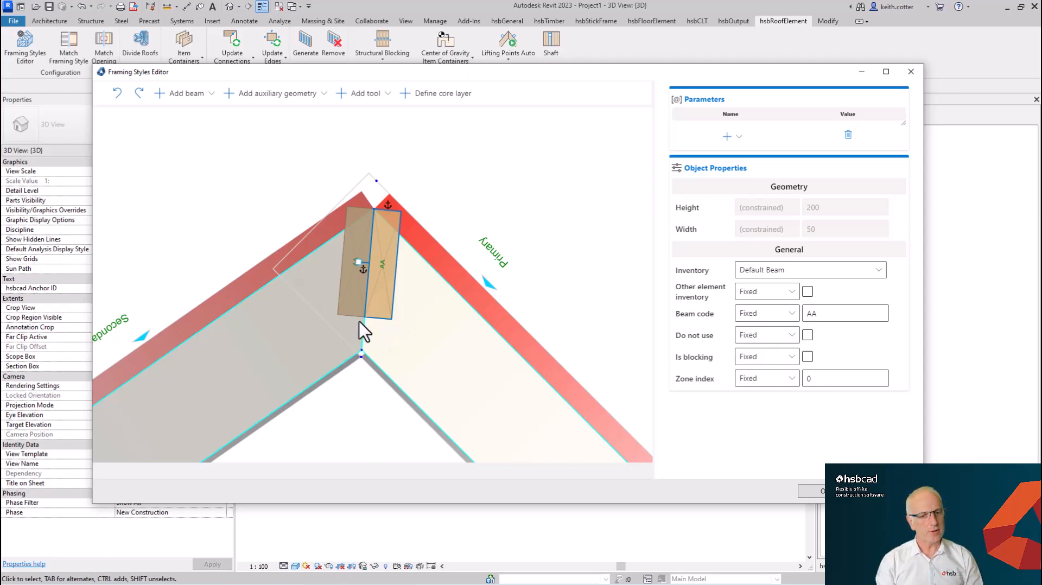
pyautogui.scroll(1, 357, 246)
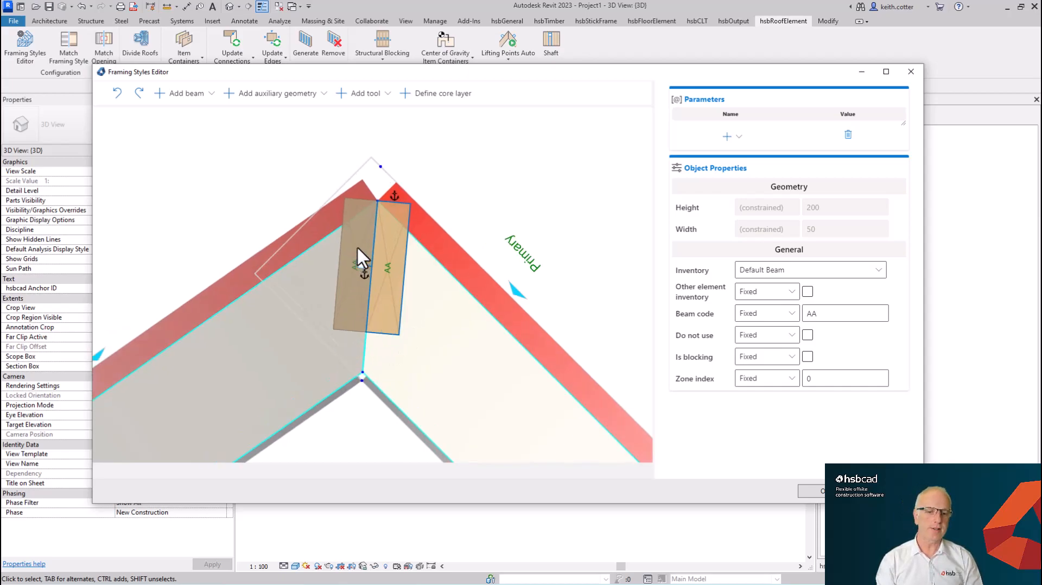
pyautogui.scroll(1, 357, 246)
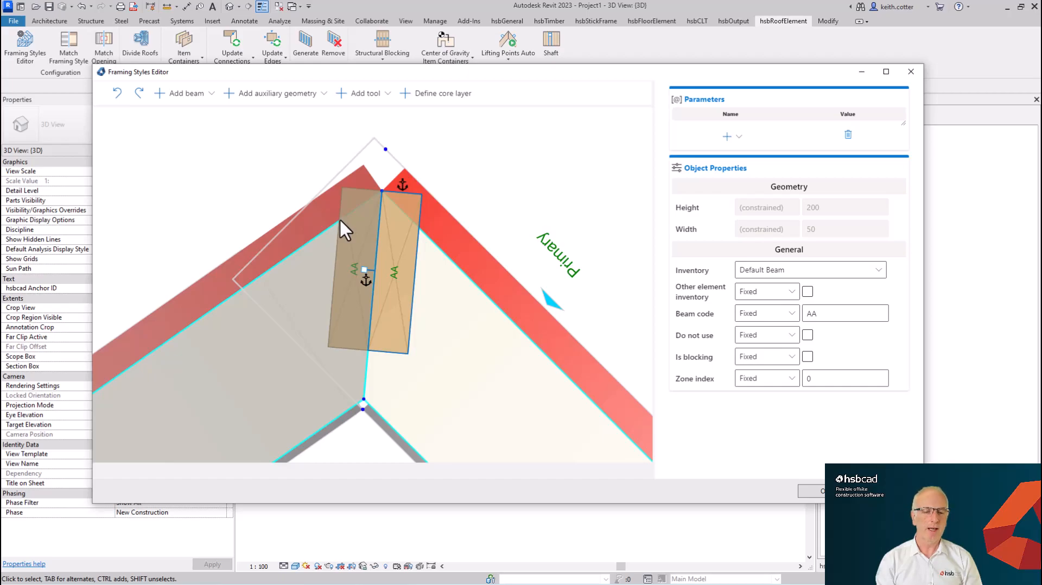
pyautogui.click(369, 177)
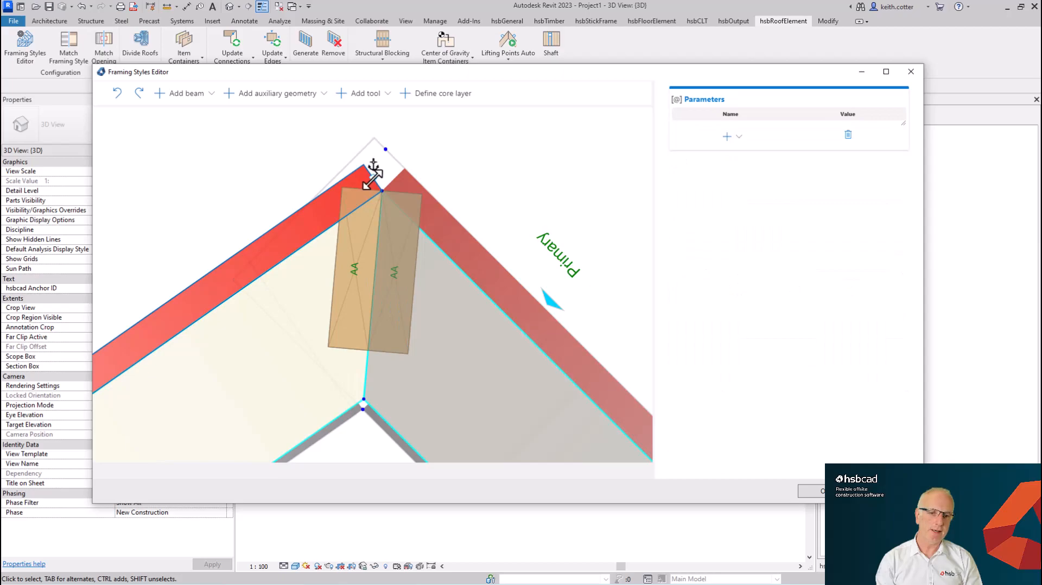
pyautogui.moveTo(373, 179)
pyautogui.mouseDown()
pyautogui.moveTo(337, 200)
pyautogui.moveTo(323, 226)
pyautogui.moveTo(374, 175)
pyautogui.mouseUp()
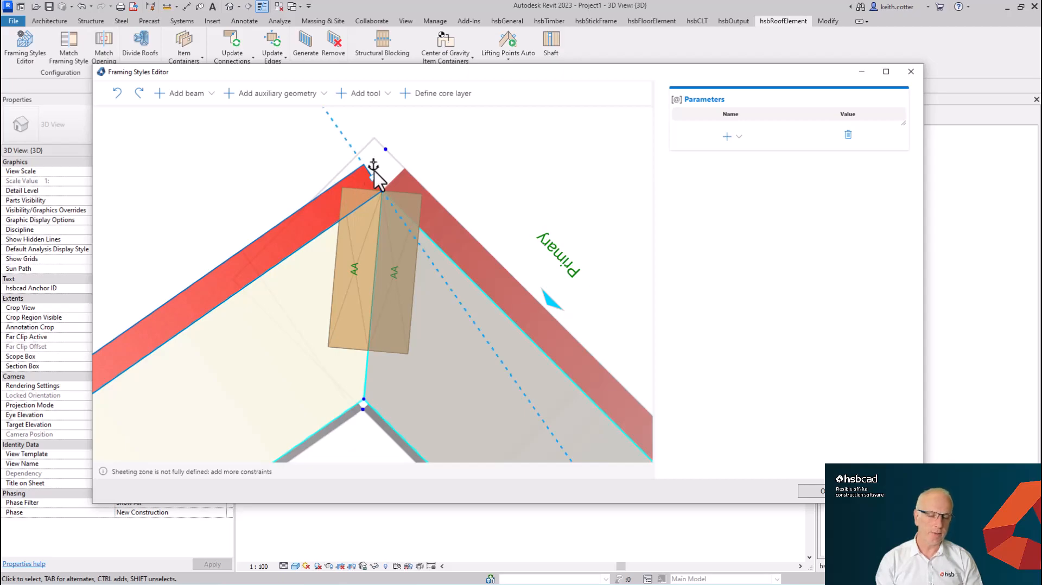
pyautogui.click(342, 224)
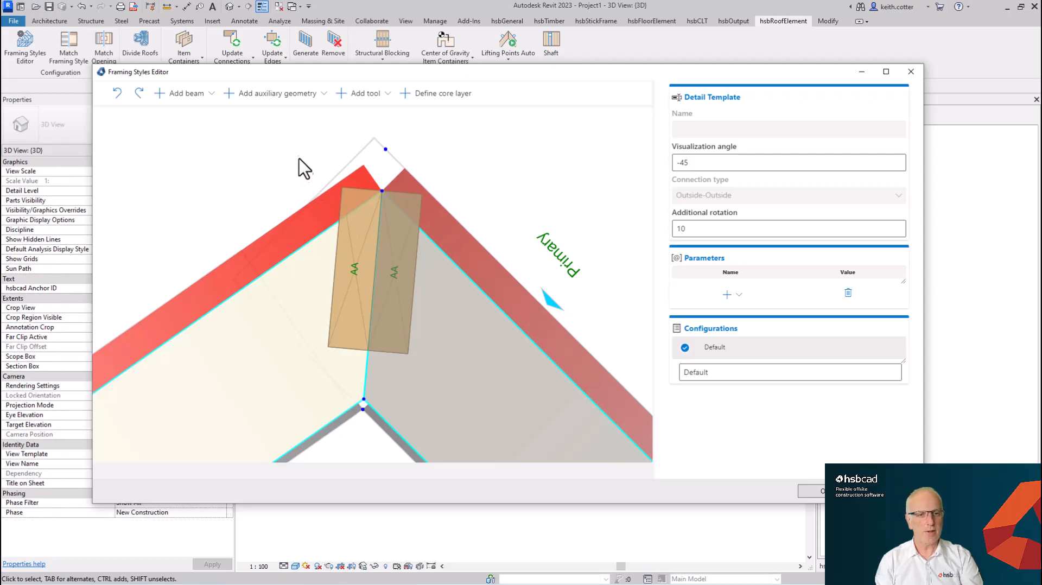
# Create an intersection point between the secondary core's upper edge and its beam's outer face, and anchor the secondary outer sheeting's end to it.
pyautogui.click(280, 101)
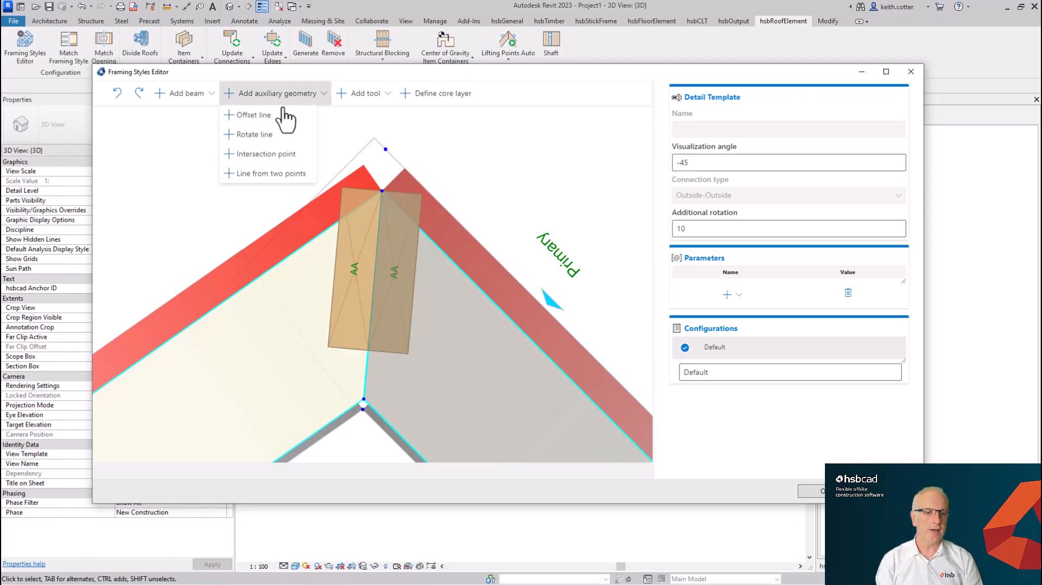
pyautogui.click(274, 156)
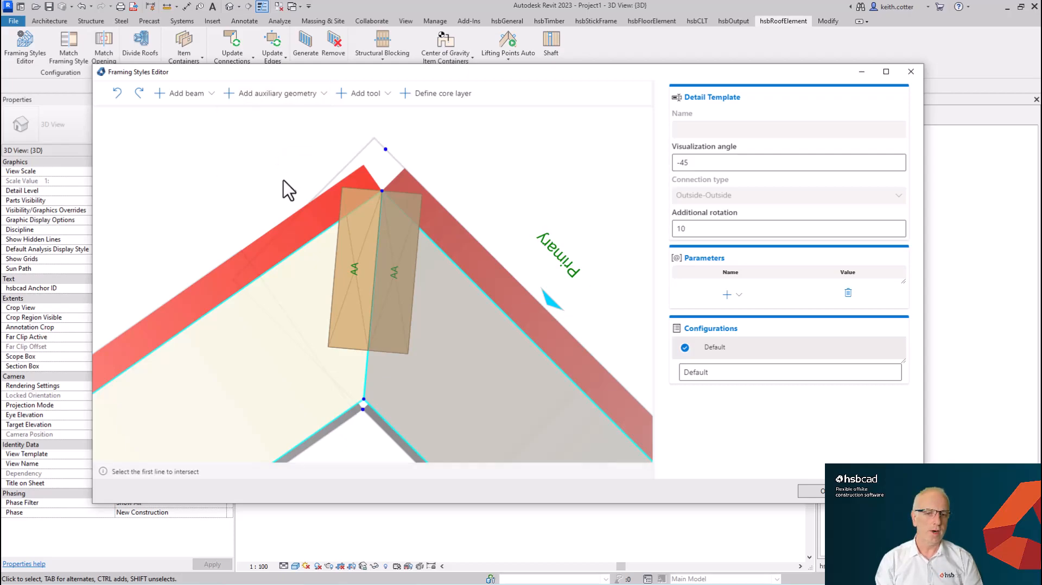
pyautogui.click(234, 297)
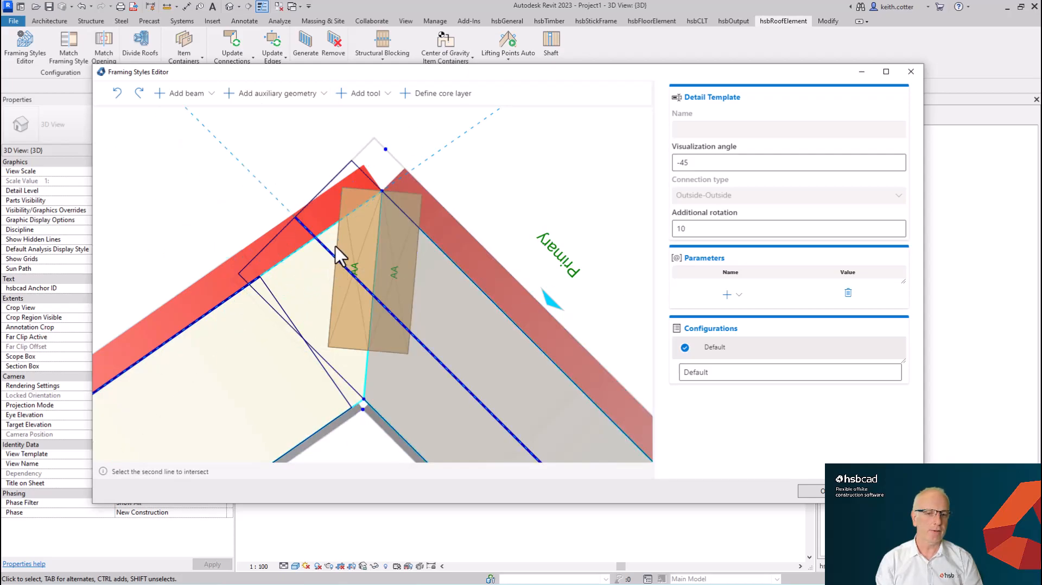
pyautogui.click(339, 222)
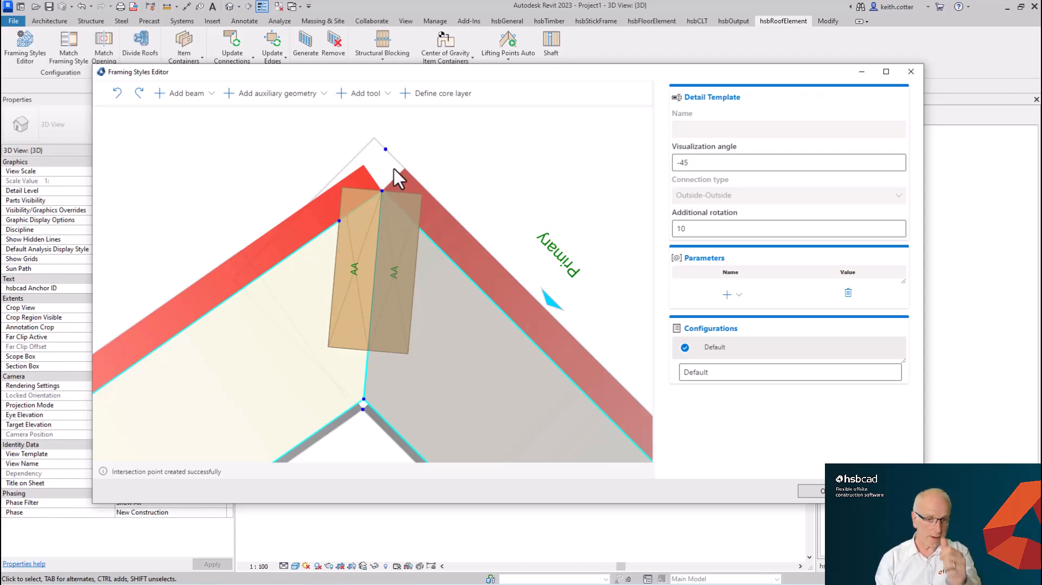
pyautogui.click(371, 176)
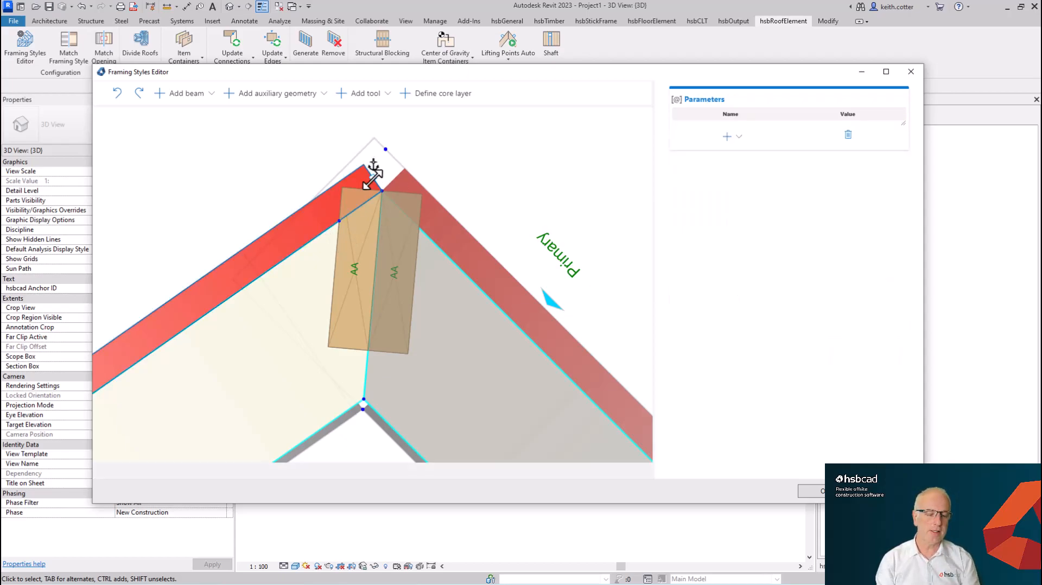
pyautogui.moveTo(373, 176); pyautogui.dragTo(351, 191)
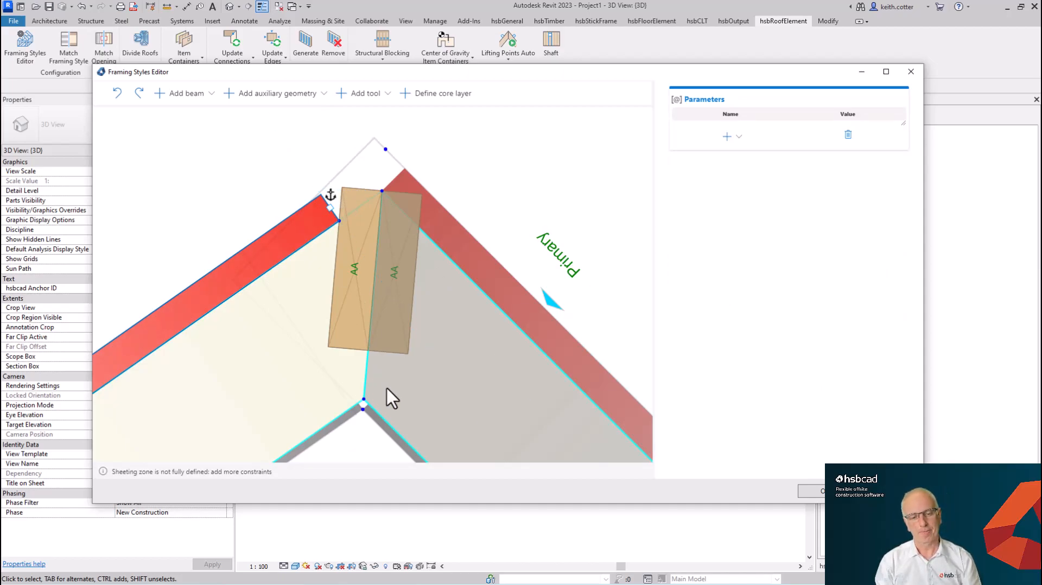
# Create an intersection point between the primary element's upper core edge and the outer face of its beam.
pyautogui.moveTo(412, 374); pyautogui.dragTo(378, 313, button='middle')
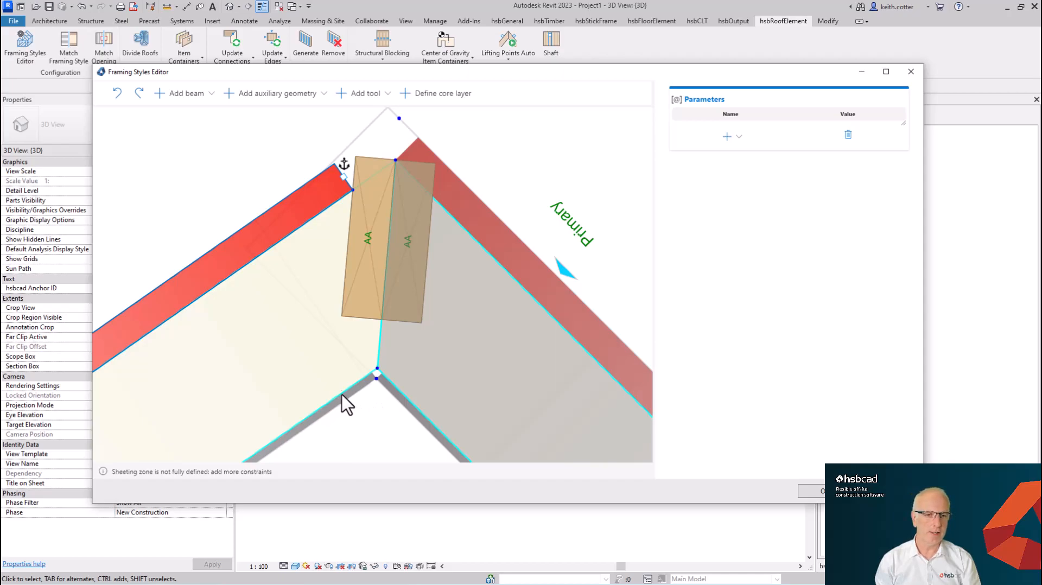
pyautogui.click(323, 95)
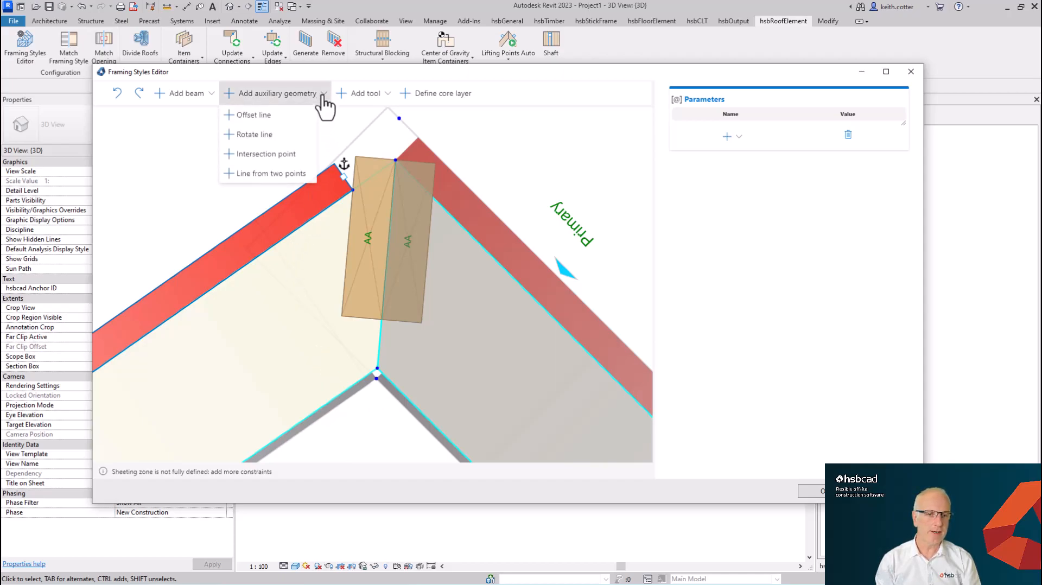
pyautogui.click(262, 153)
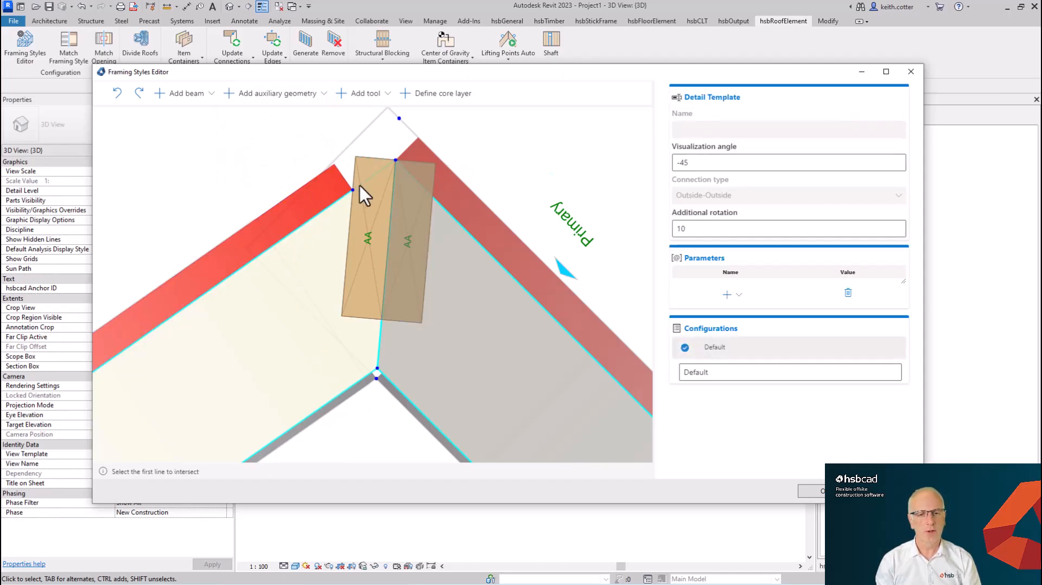
pyautogui.click(475, 239)
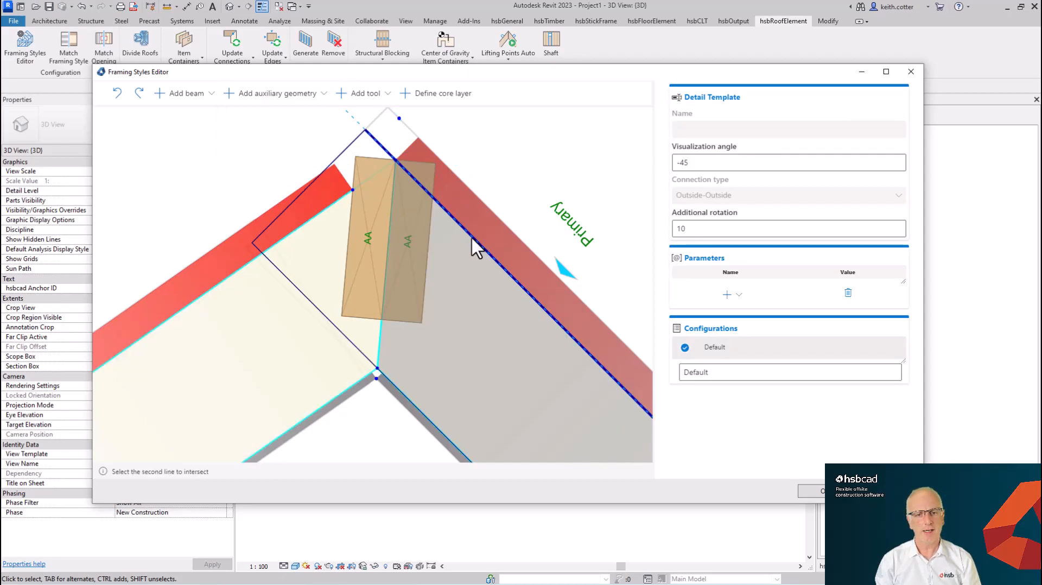
pyautogui.click(431, 237)
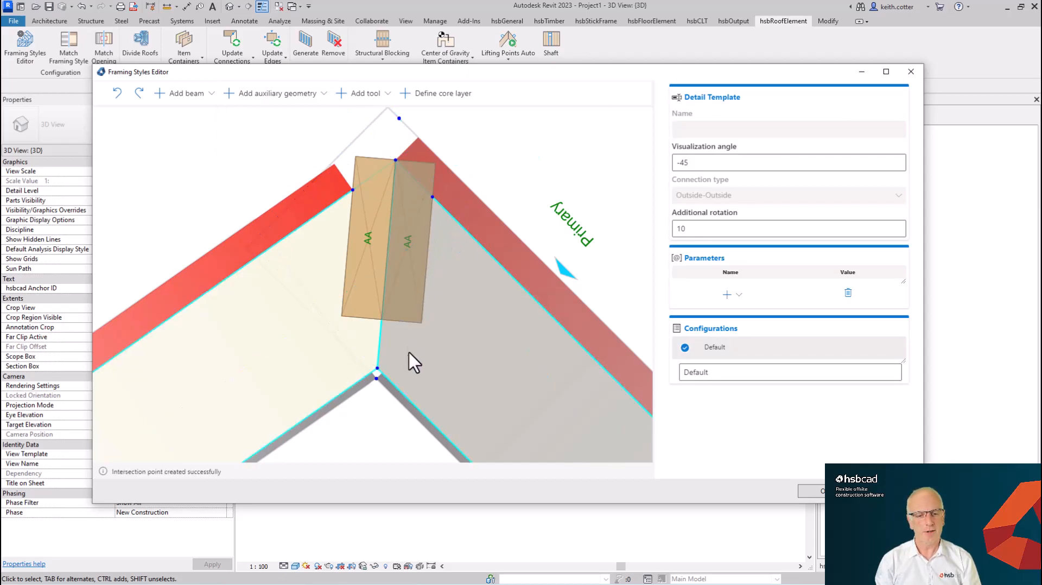
# Create an intersection point between the primary element's lower core edge and the extended outer face of its beam.
pyautogui.click(262, 95)
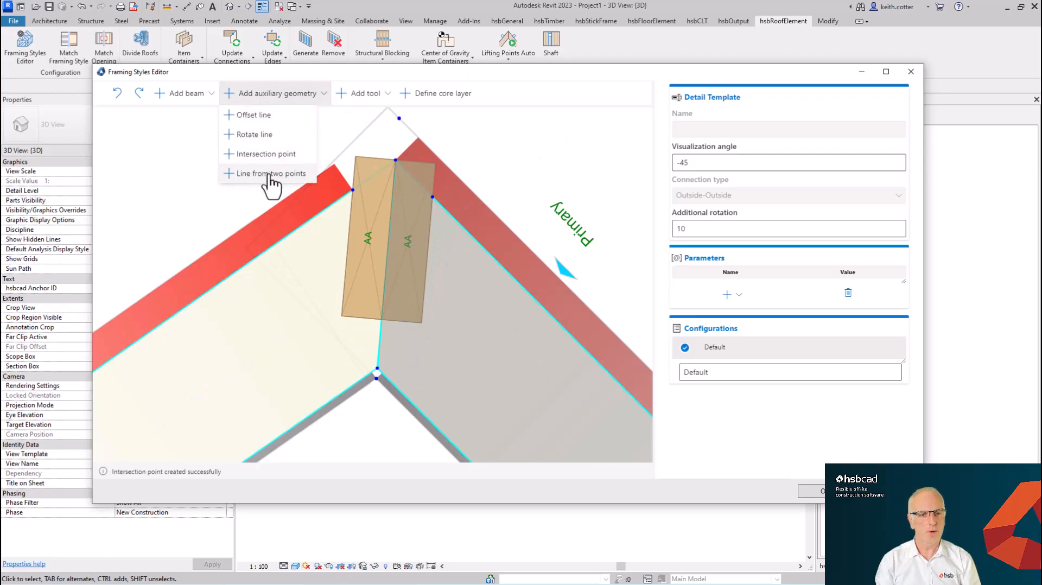
pyautogui.click(273, 153)
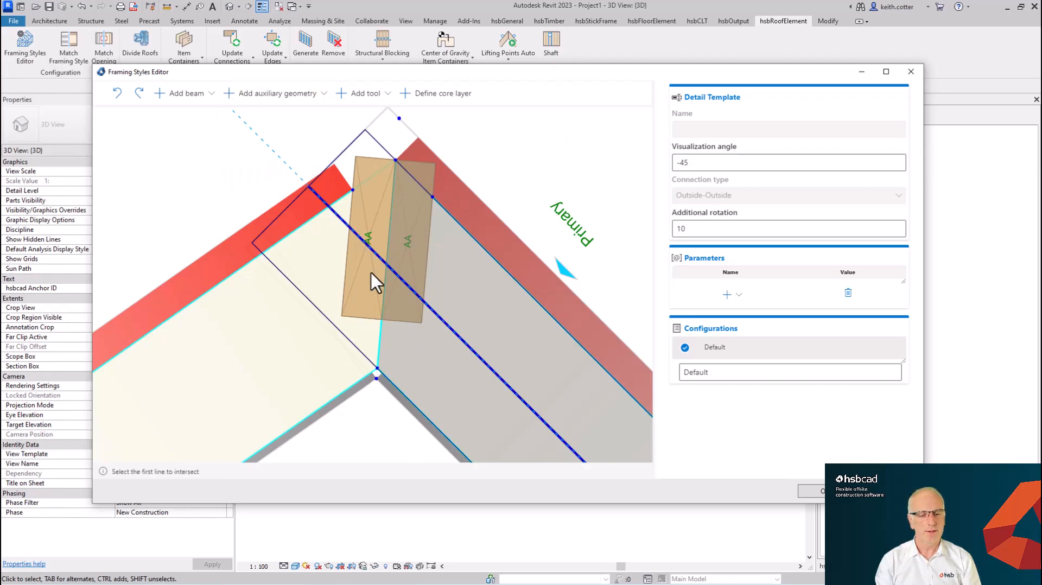
pyautogui.click(430, 425)
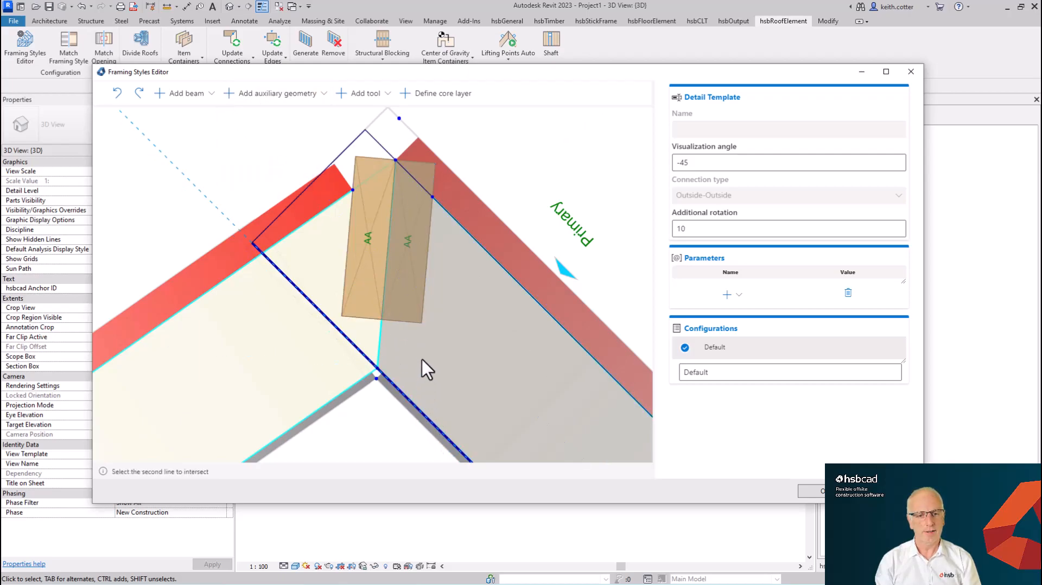
pyautogui.click(422, 311)
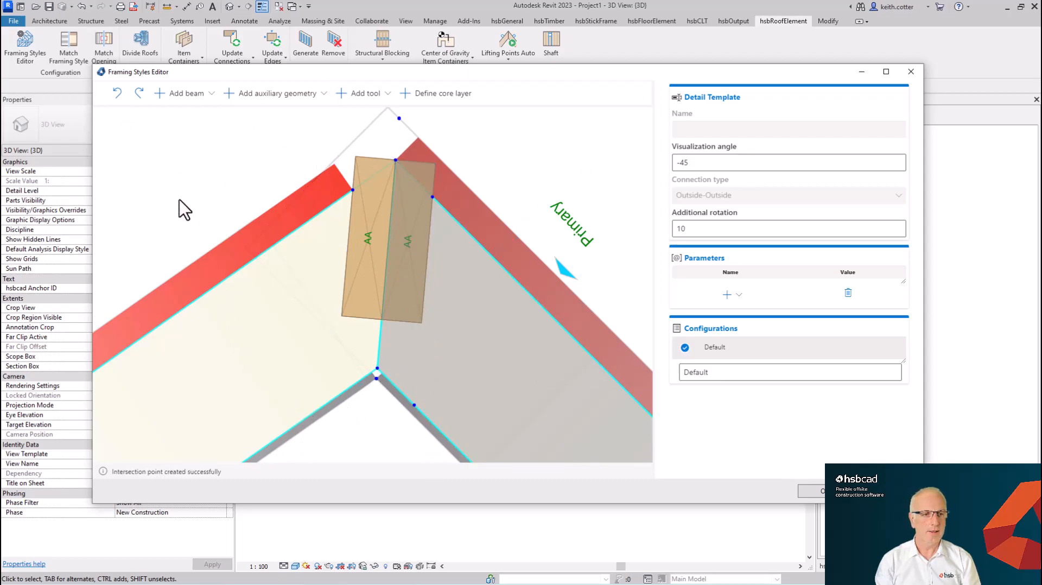
# Create an intersection point between the secondary element's lower core edge and the extended outer face of its beam.
pyautogui.click(252, 100)
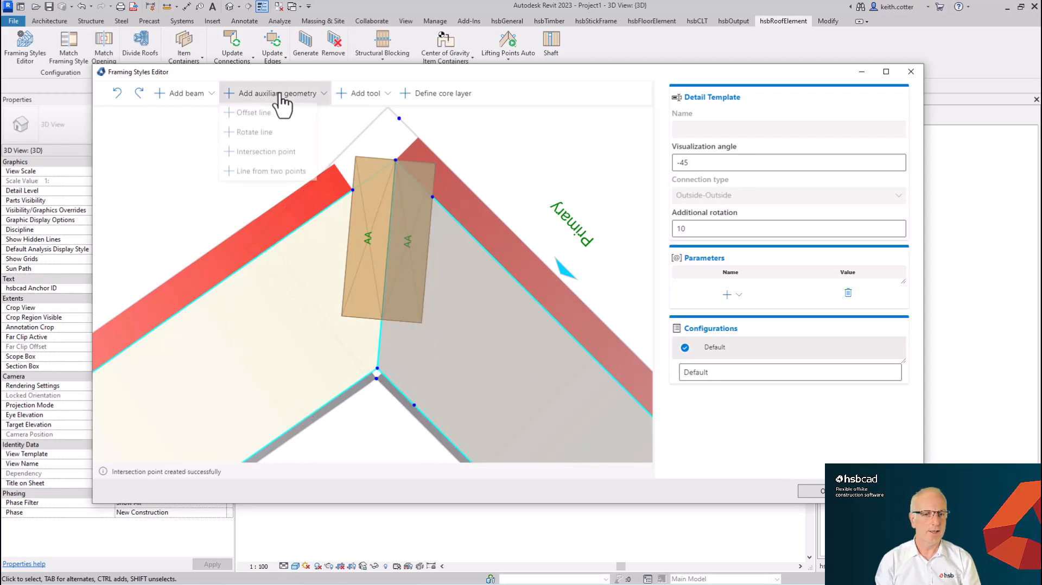
pyautogui.click(269, 155)
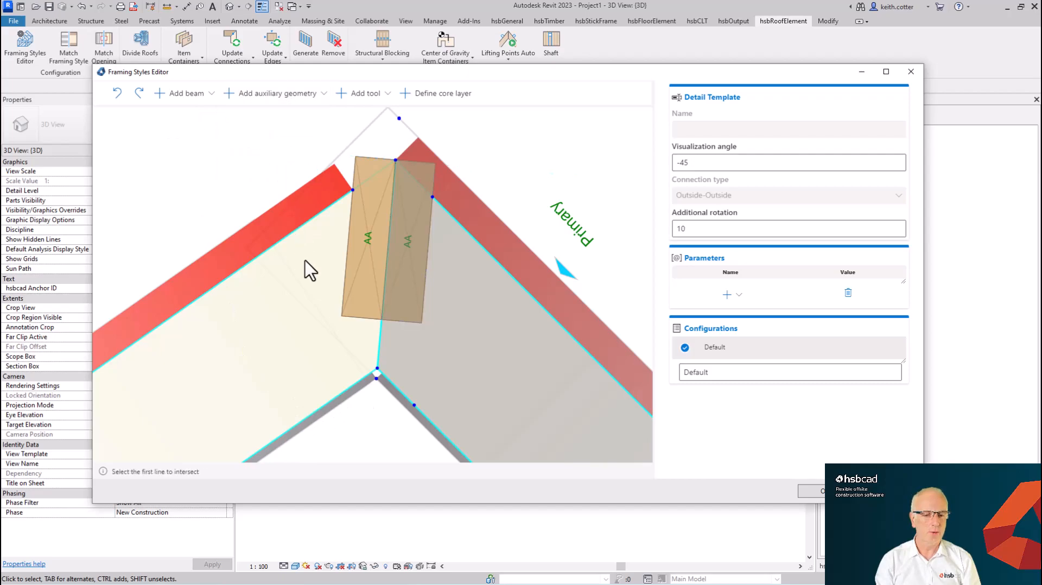
pyautogui.click(318, 418)
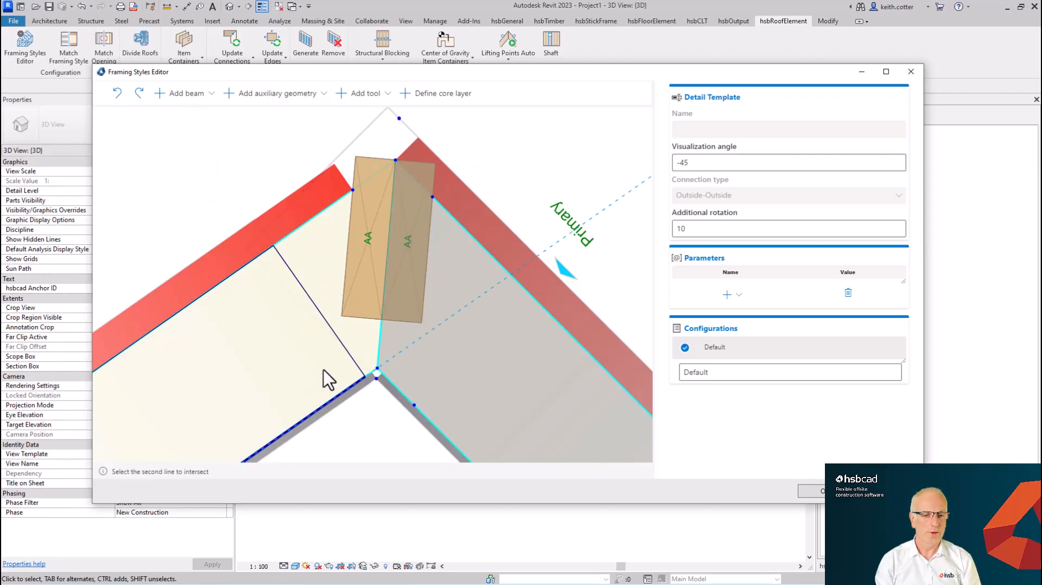
pyautogui.click(344, 302)
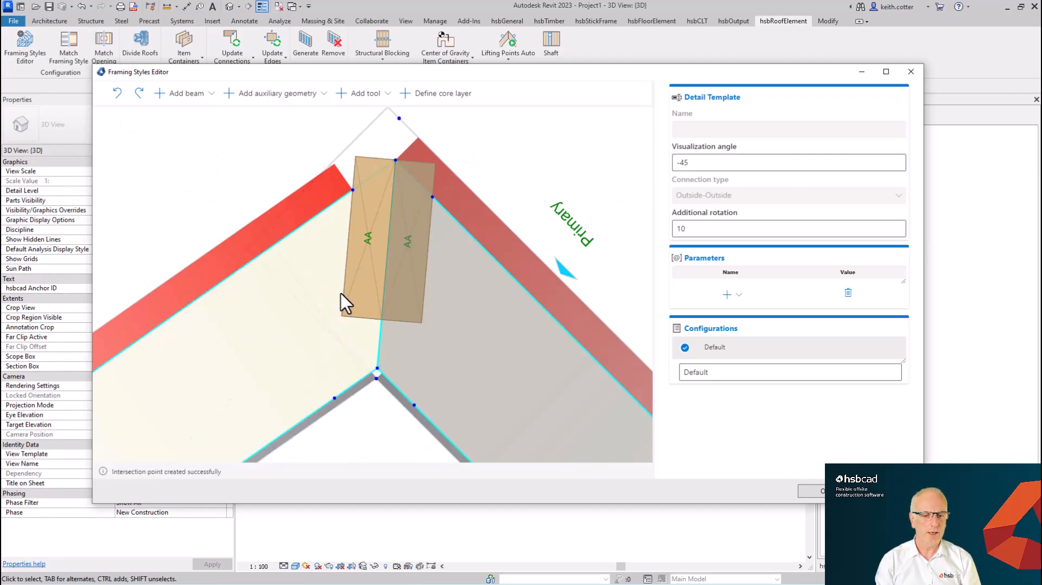
# Anchor the end of the primary element's outer sheeting to the intersection point at its beam's outer face.
pyautogui.click(481, 200)
pyautogui.click(474, 194)
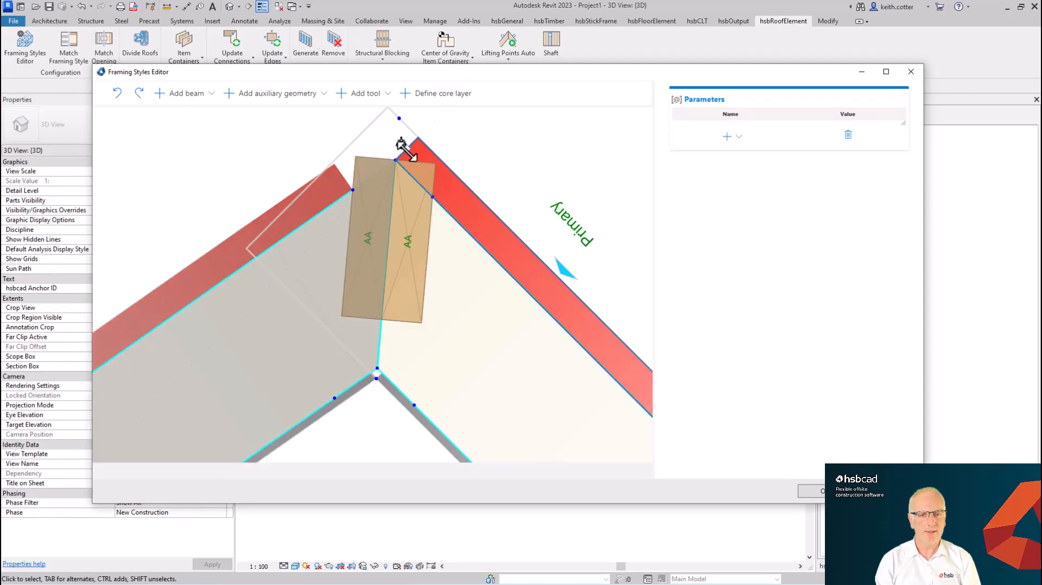
pyautogui.moveTo(402, 146); pyautogui.dragTo(438, 181)
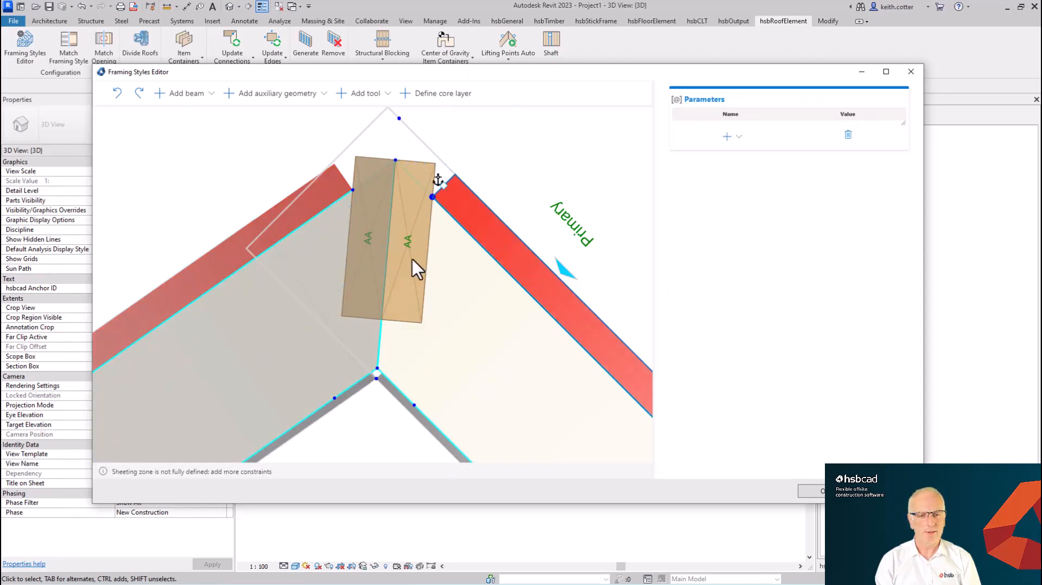
# Anchor the inner sheeting ends of the secondary and primary elements to their lower intersection points.
pyautogui.click(351, 396)
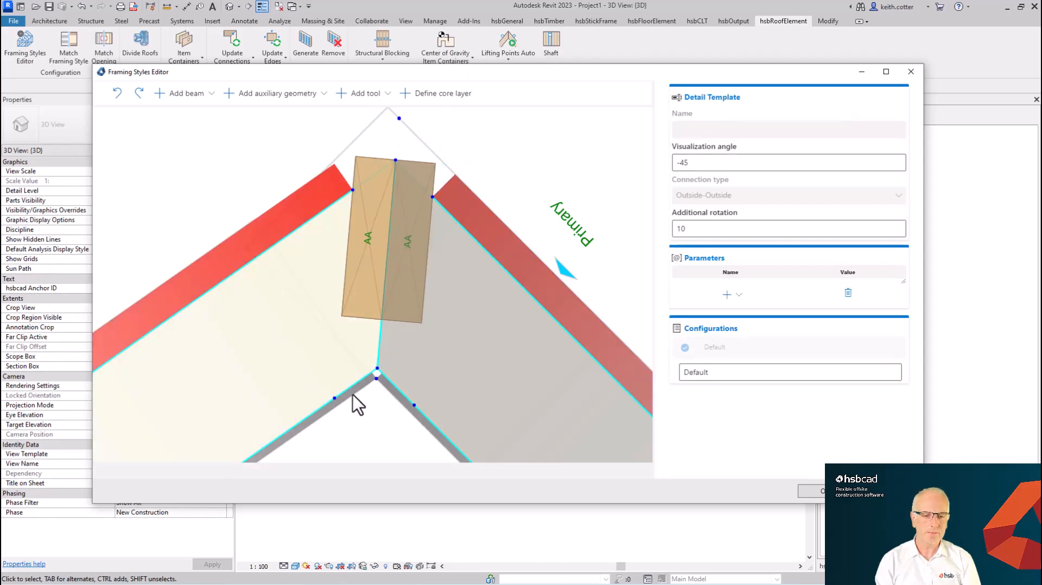
pyautogui.click(354, 392)
pyautogui.moveTo(376, 374); pyautogui.dragTo(336, 401)
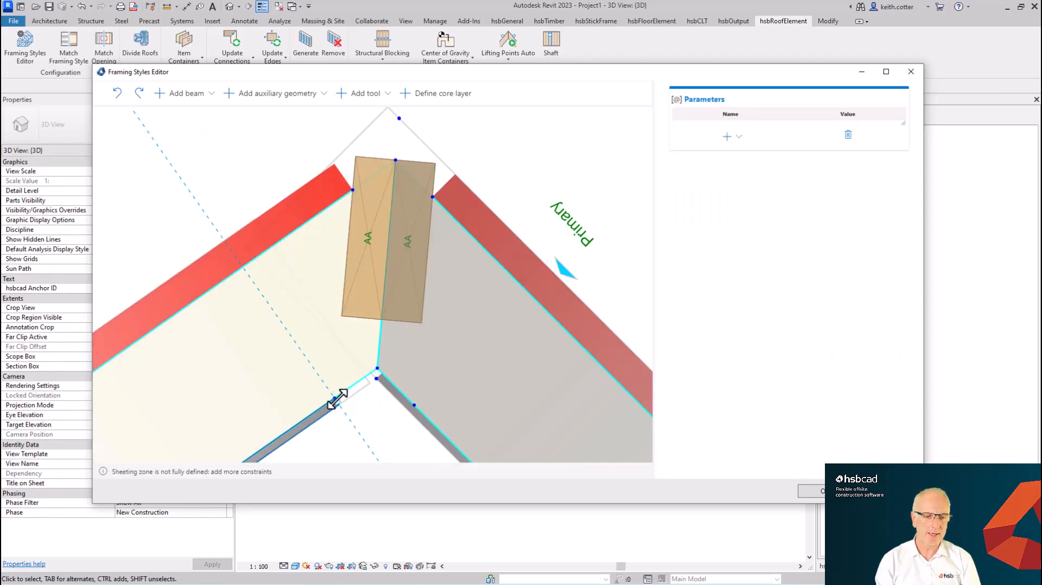
pyautogui.click(388, 389)
pyautogui.click(388, 390)
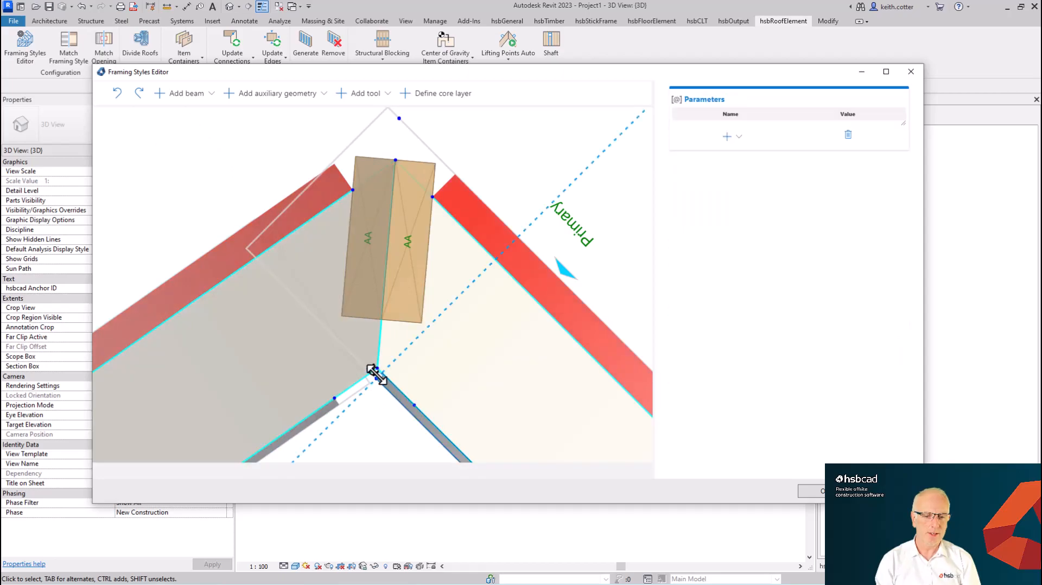
pyautogui.moveTo(374, 373); pyautogui.dragTo(410, 401)
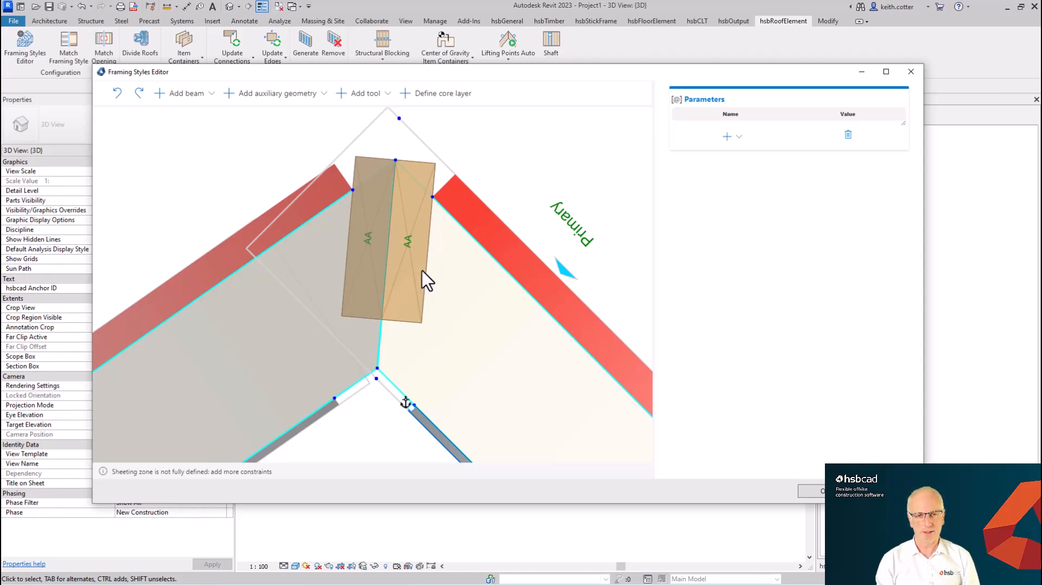
# Define the primary element's core layer so it ends at the outer face of its ridge beam.
pyautogui.click(444, 96)
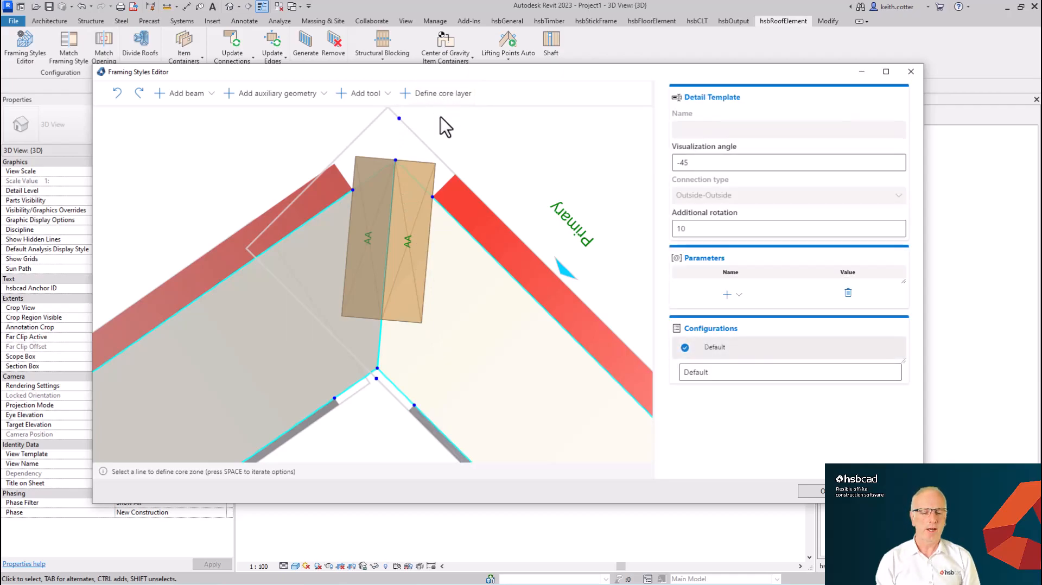
pyautogui.click(428, 287)
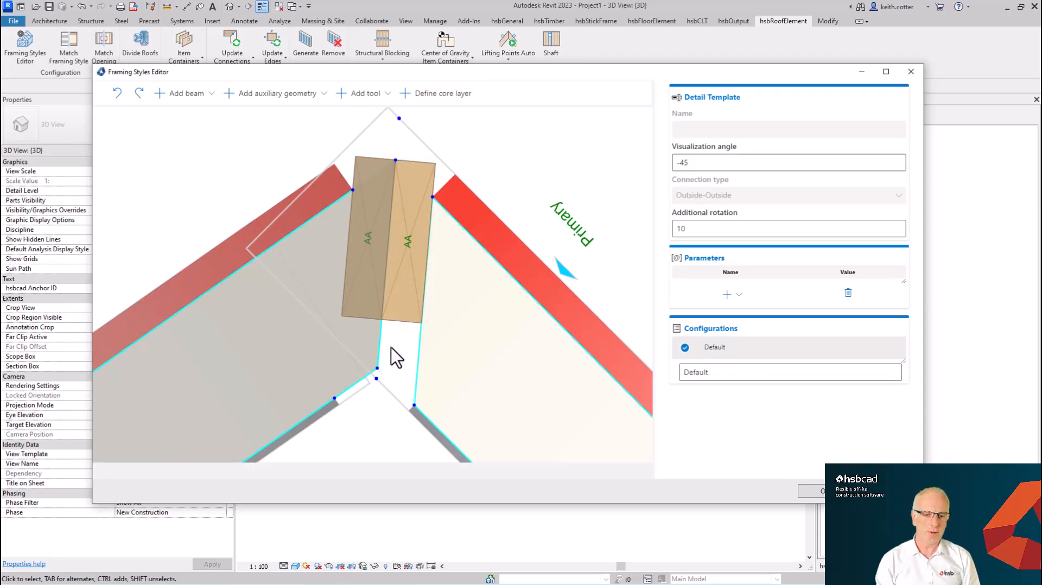
pyautogui.click(426, 95)
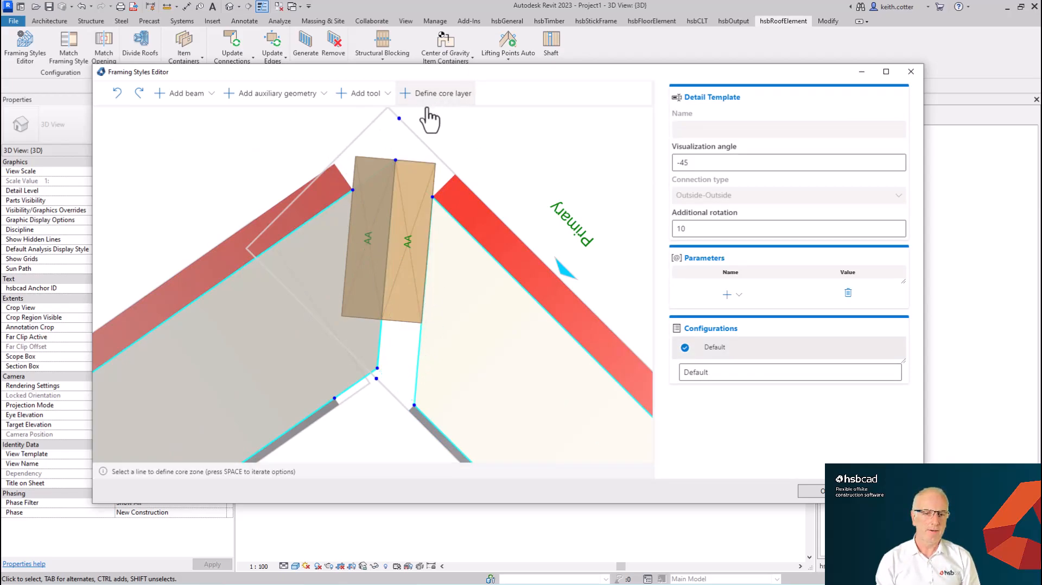
pyautogui.click(344, 286)
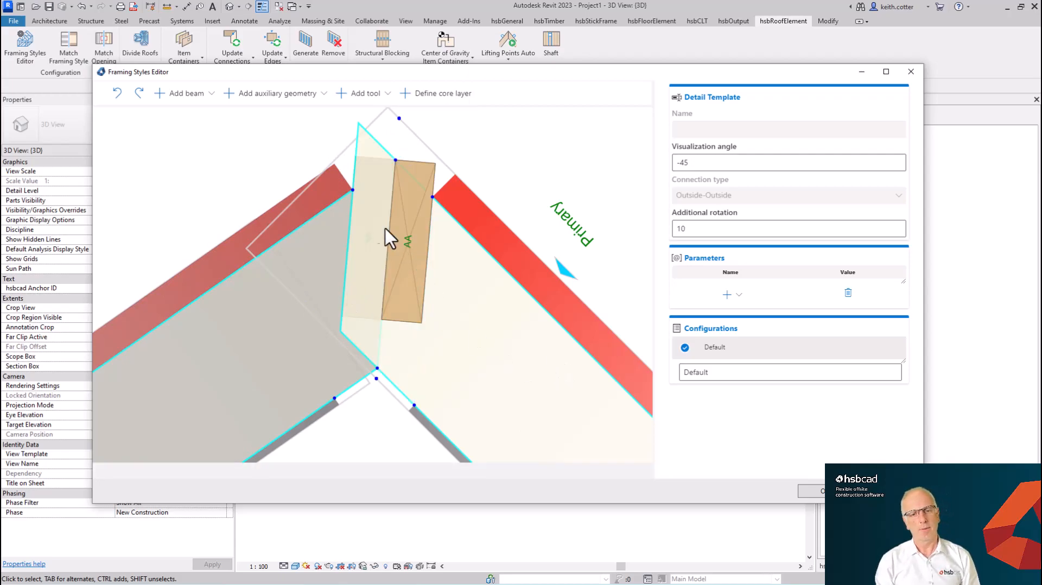
pyautogui.click(439, 101)
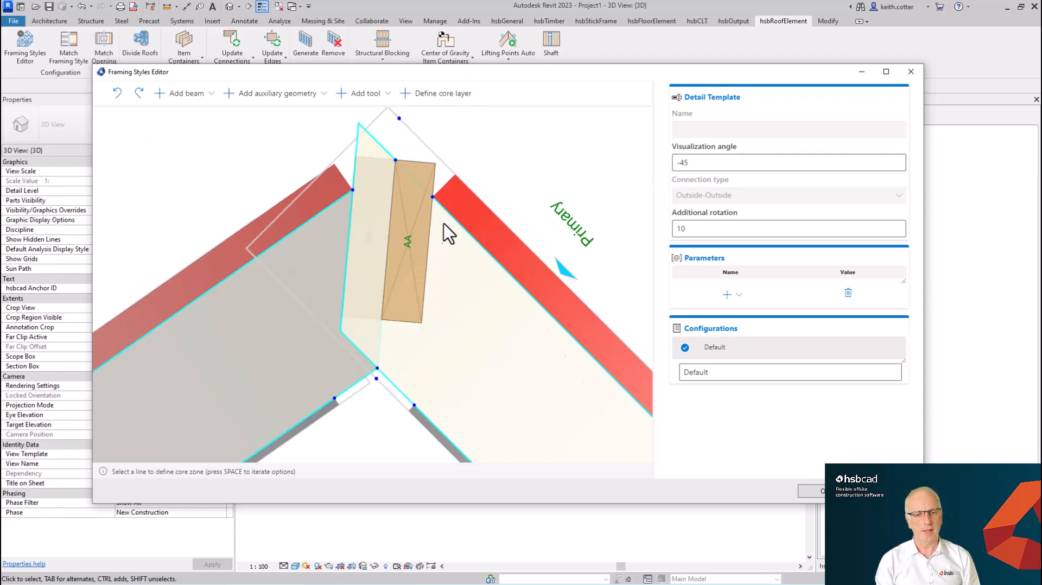
pyautogui.click(428, 256)
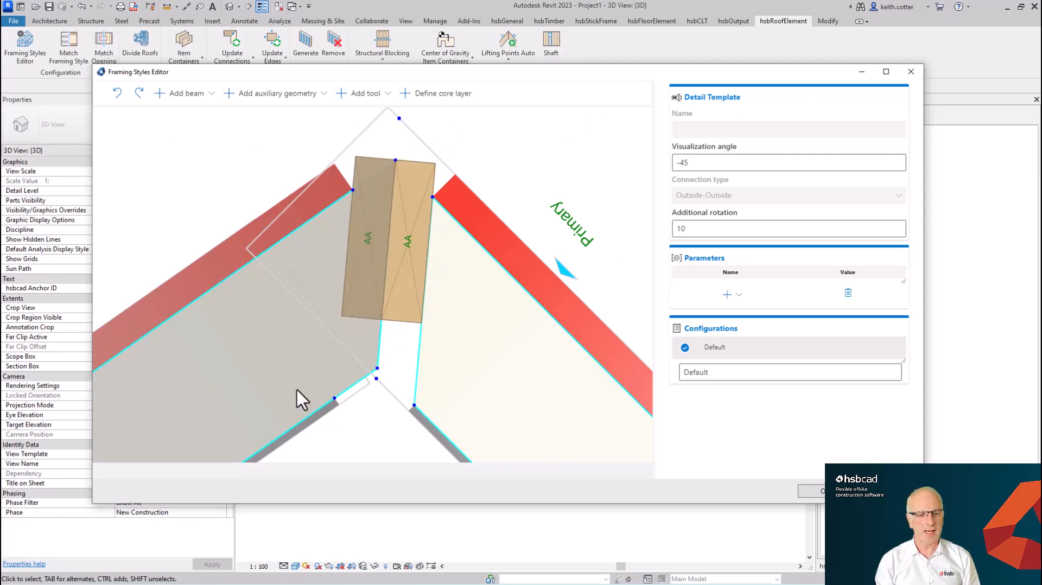
# Define the secondary element's core layer so it ends at the outer face of its ridge beam.
pyautogui.click(339, 385)
pyautogui.click(423, 95)
pyautogui.click(344, 277)
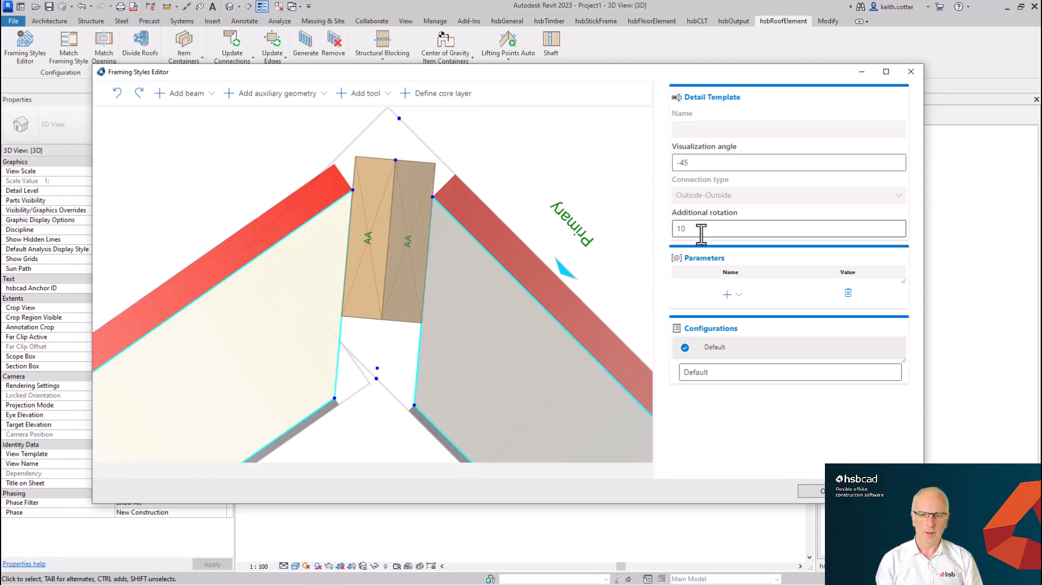
# Set the ridge detail's additional rotation to 0 and accept the detail.
pyautogui.doubleClick(681, 228)
pyautogui.write('0')
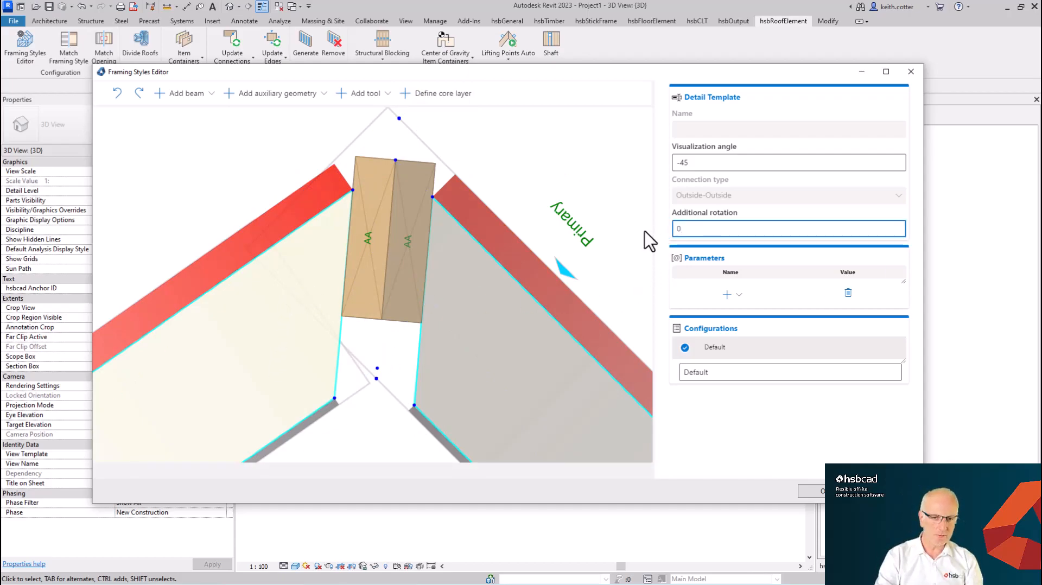
pyautogui.press('Tab')
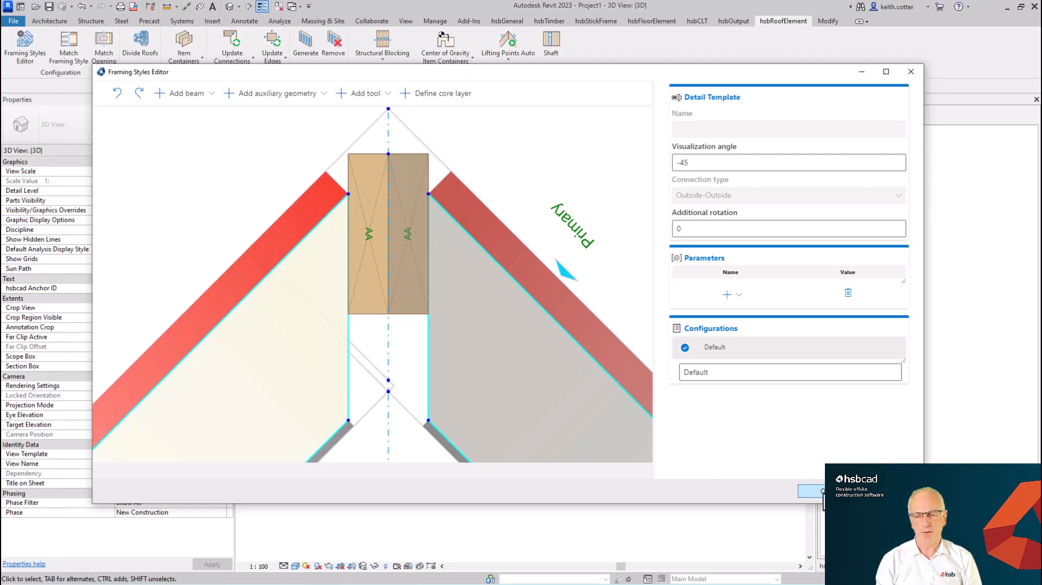
pyautogui.click(823, 491)
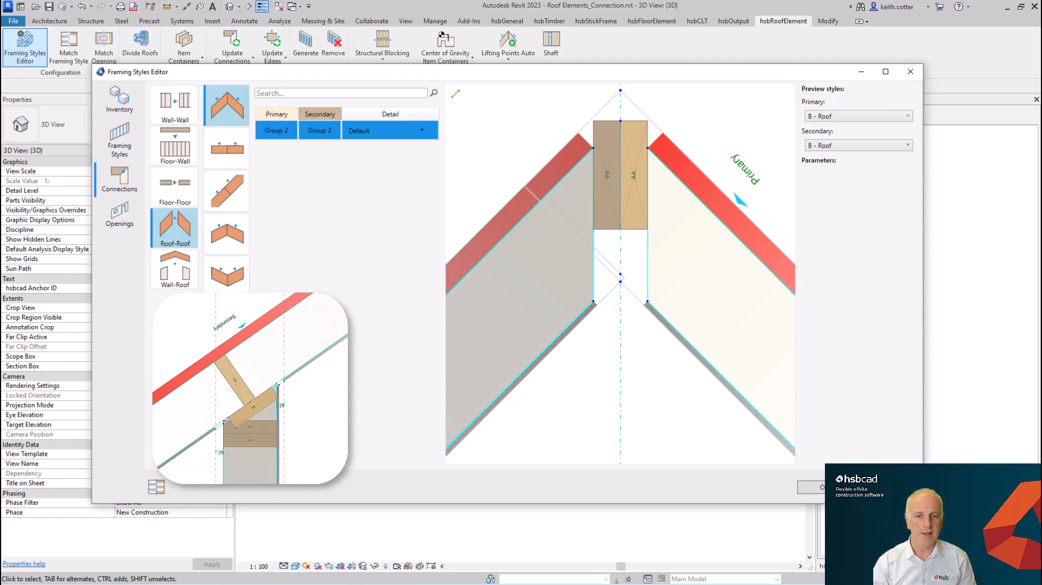
# Open the Wall-Roof T-Outside connection detail for editing and make the wall the active element.
pyautogui.click(182, 280)
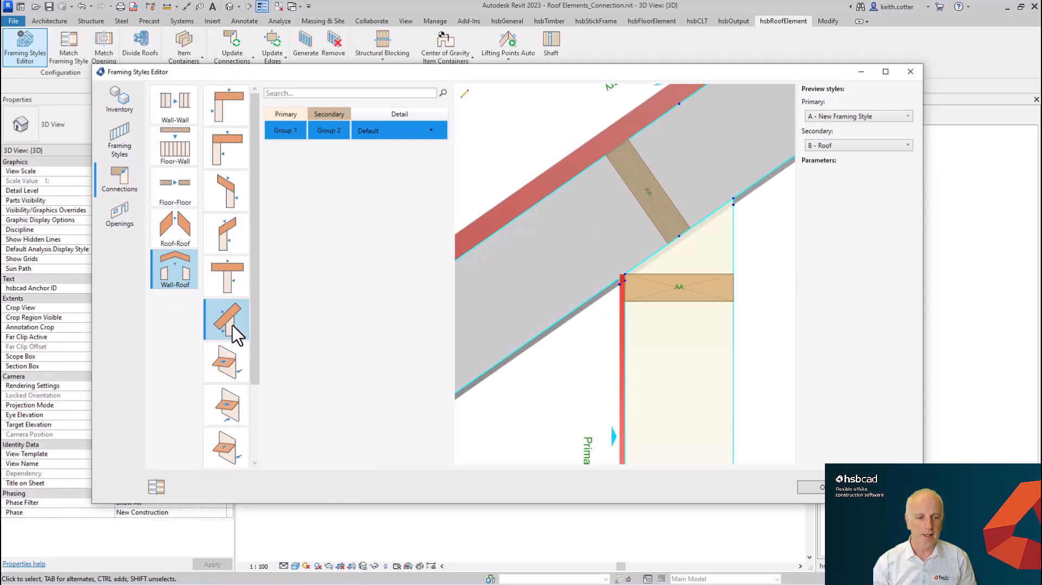
pyautogui.click(464, 96)
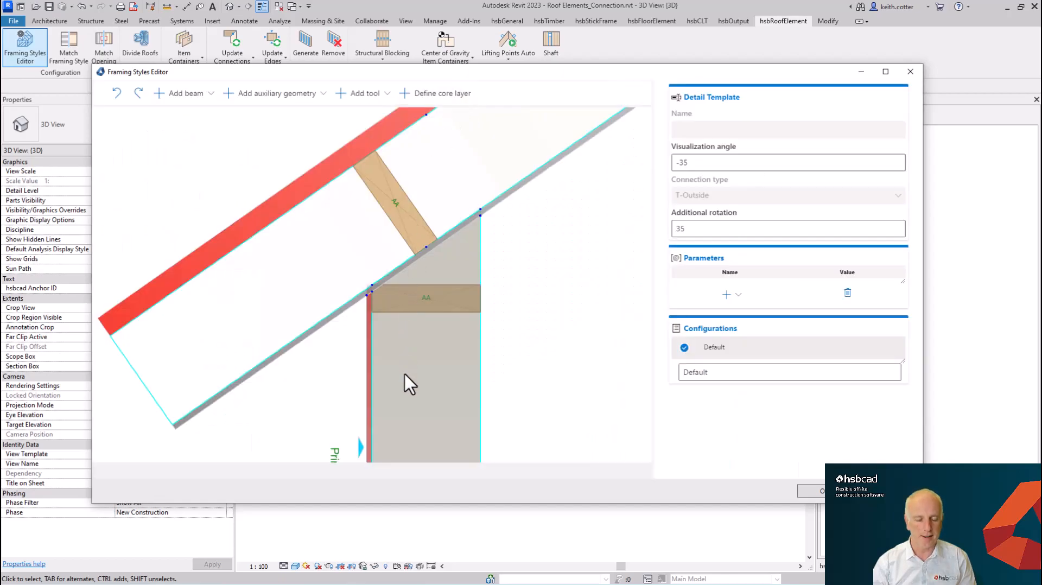
pyautogui.click(416, 346)
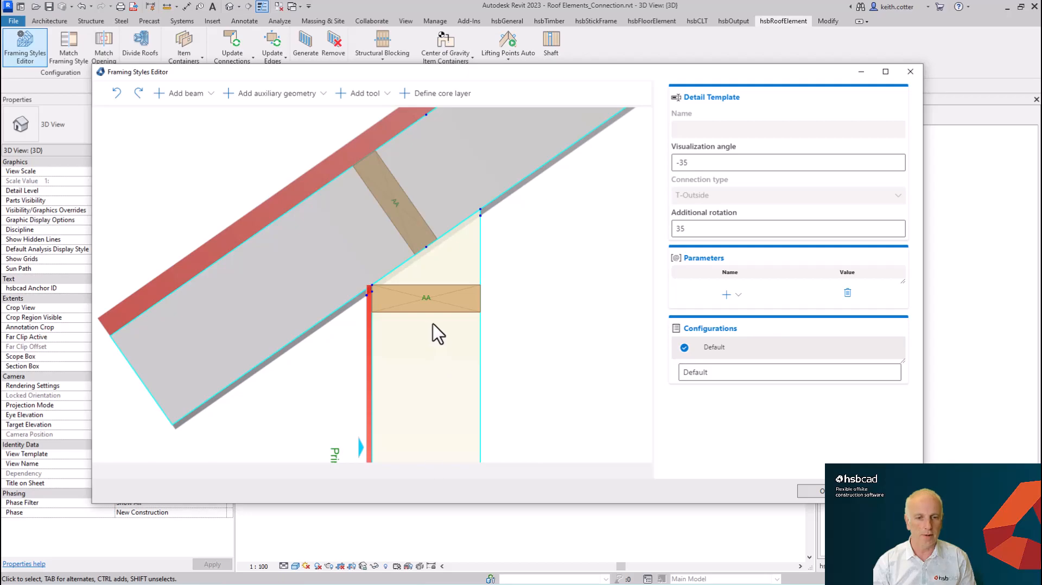
# Add a second beam to the wall and anchor it directly beneath the existing top beam.
pyautogui.click(187, 93)
pyautogui.click(169, 109)
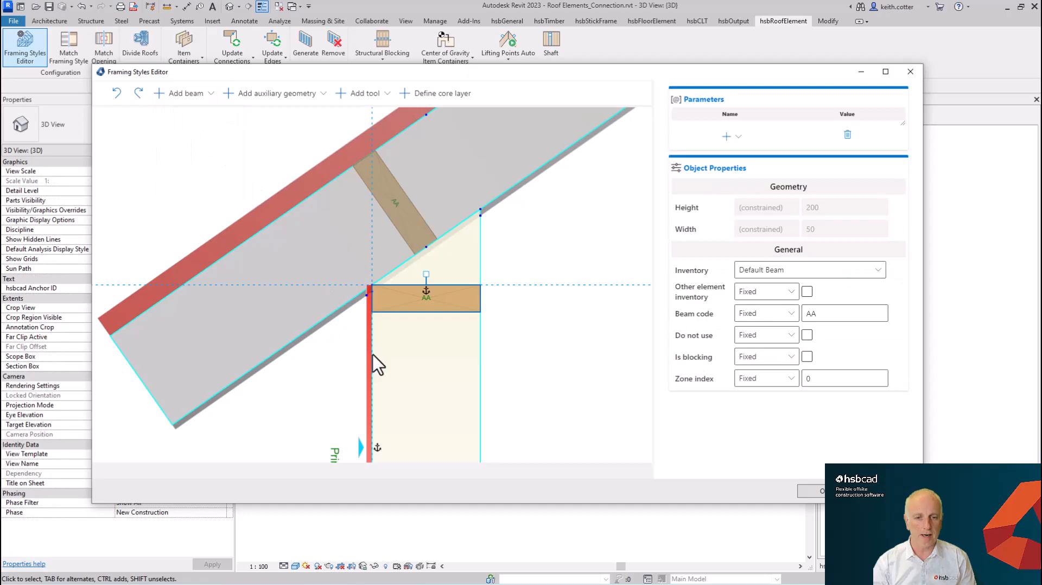
pyautogui.click(426, 291)
pyautogui.moveTo(451, 315)
pyautogui.mouseDown()
pyautogui.moveTo(448, 348)
pyautogui.moveTo(449, 334)
pyautogui.mouseUp()
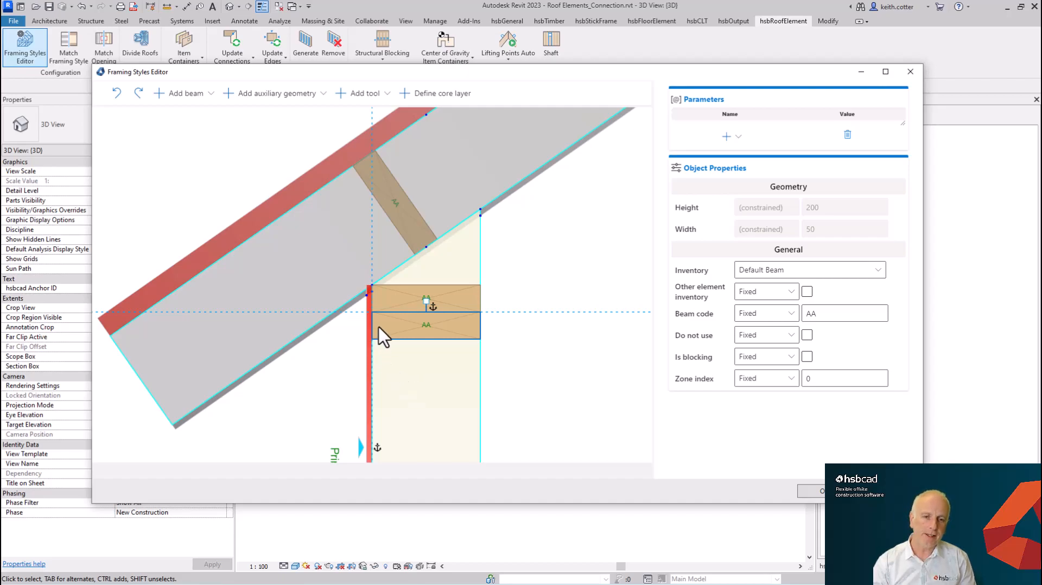
# Activate the roof element and add a blocking piece to it.
pyautogui.click(326, 281)
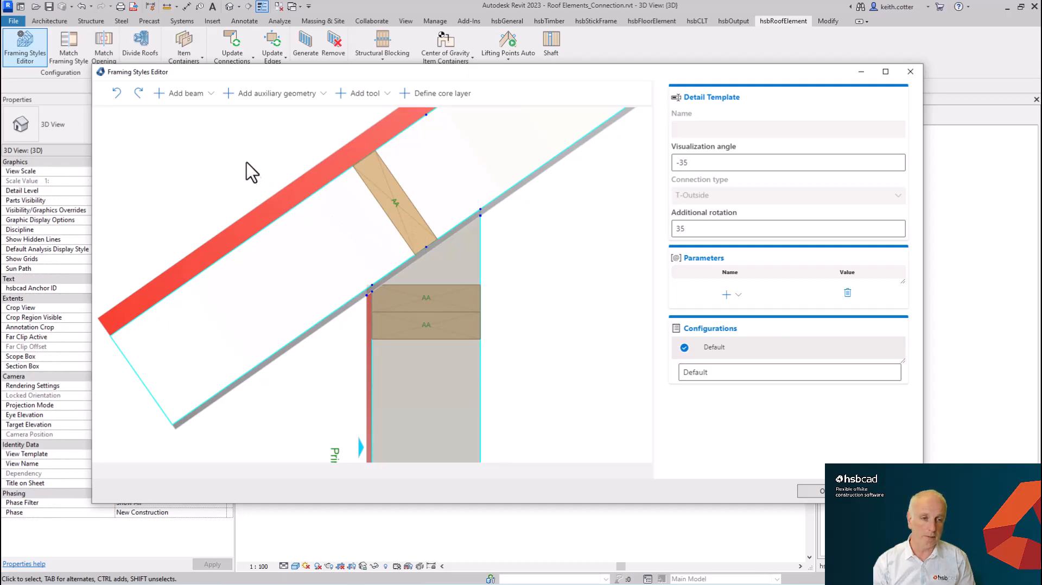
pyautogui.click(207, 97)
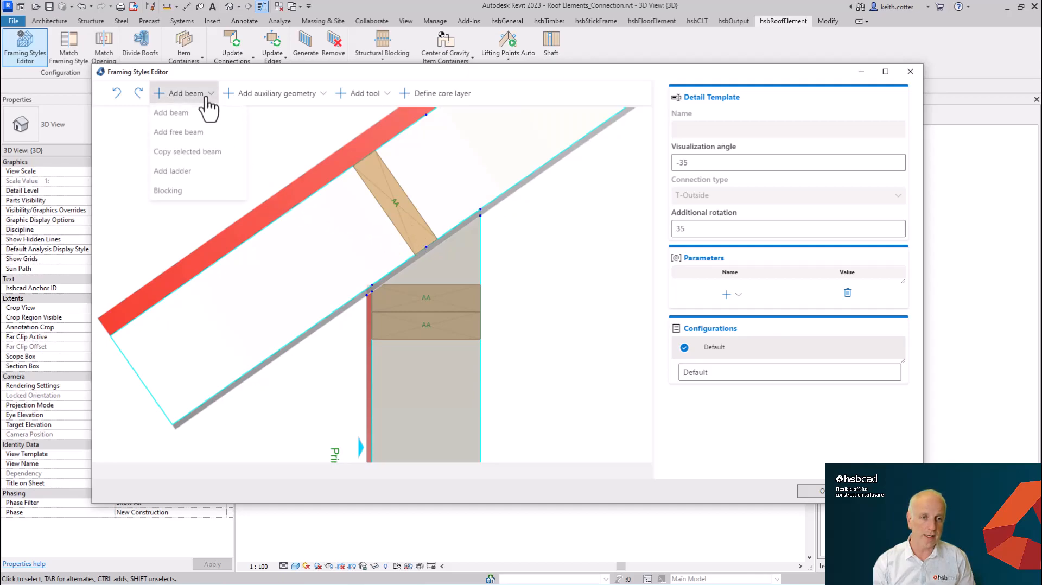
pyautogui.click(168, 193)
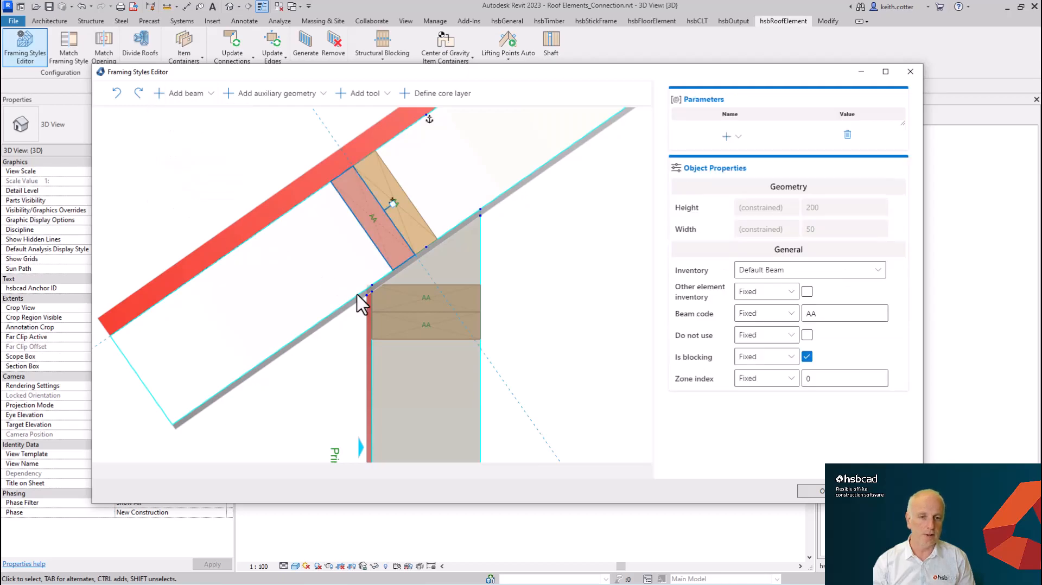
# Delete the original roof beam above the wall and anchor the blocking in its place.
pyautogui.click(419, 222)
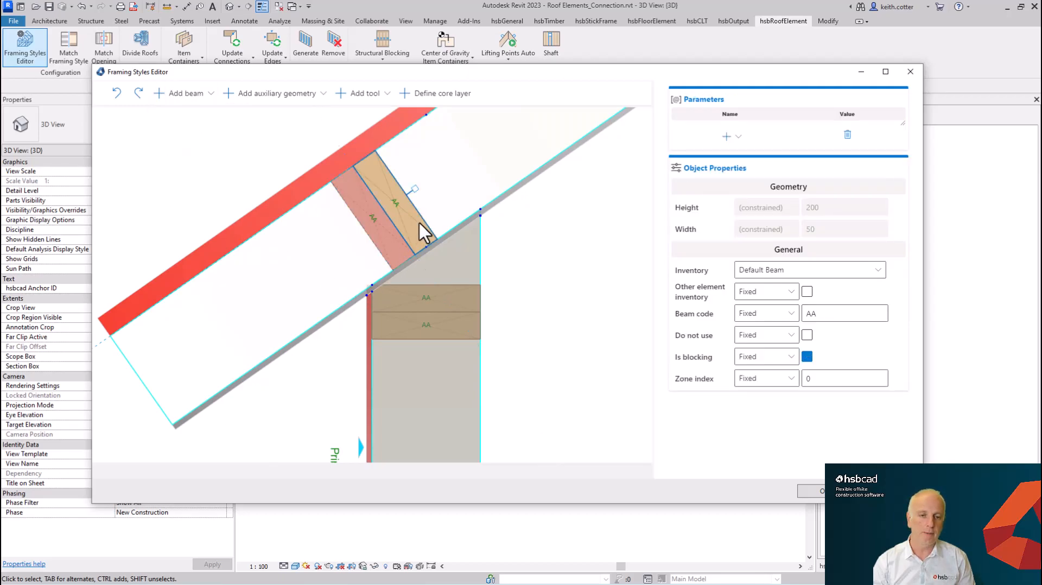
pyautogui.press('Delete')
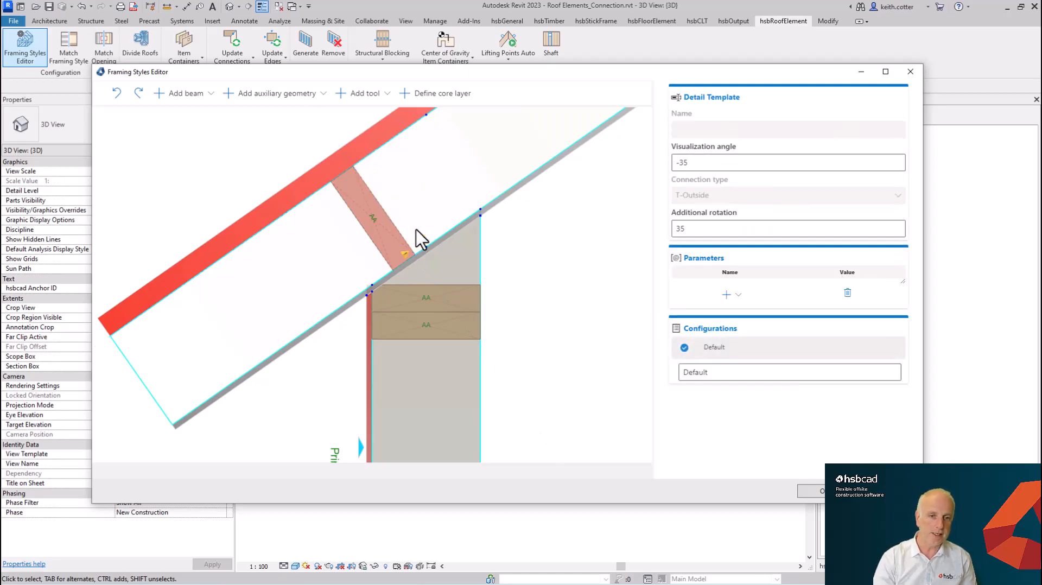
pyautogui.moveTo(403, 247); pyautogui.dragTo(419, 233)
pyautogui.click(419, 233)
pyautogui.click(392, 204)
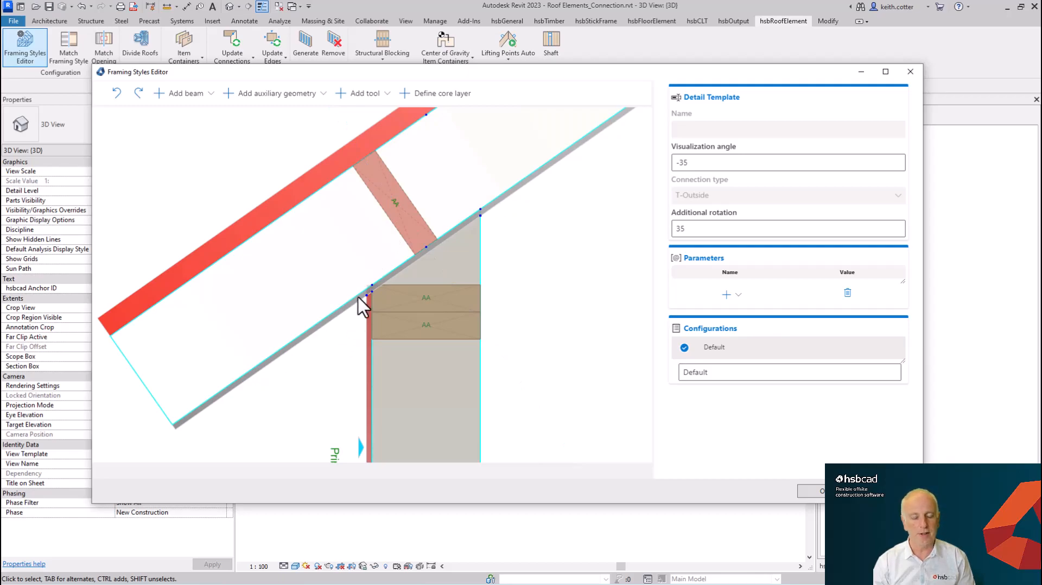
# Set the roof blocking's beam code to BL.
pyautogui.click(399, 231)
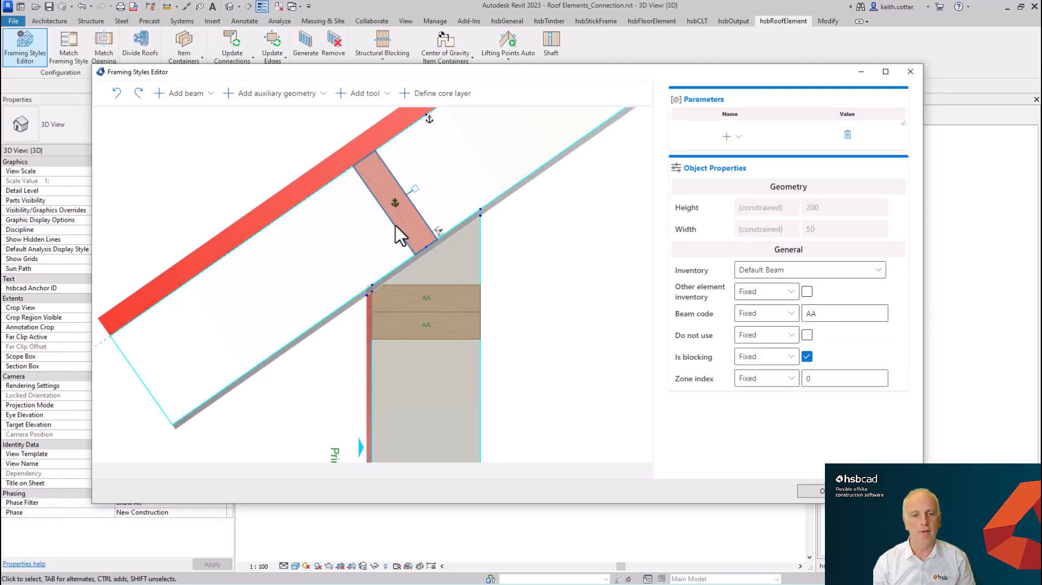
pyautogui.click(820, 315)
pyautogui.doubleClick(817, 314)
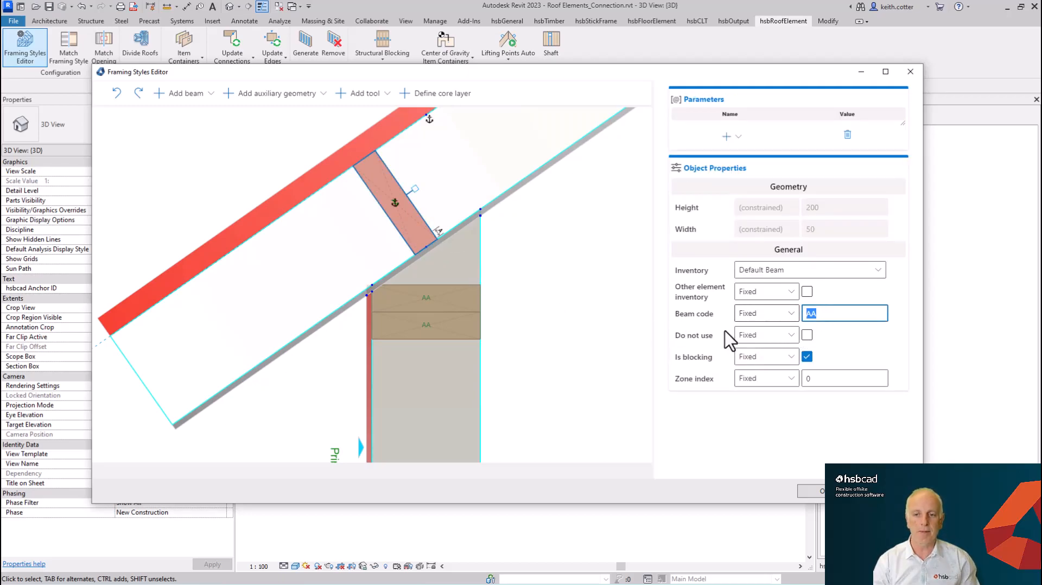
pyautogui.write('BL')
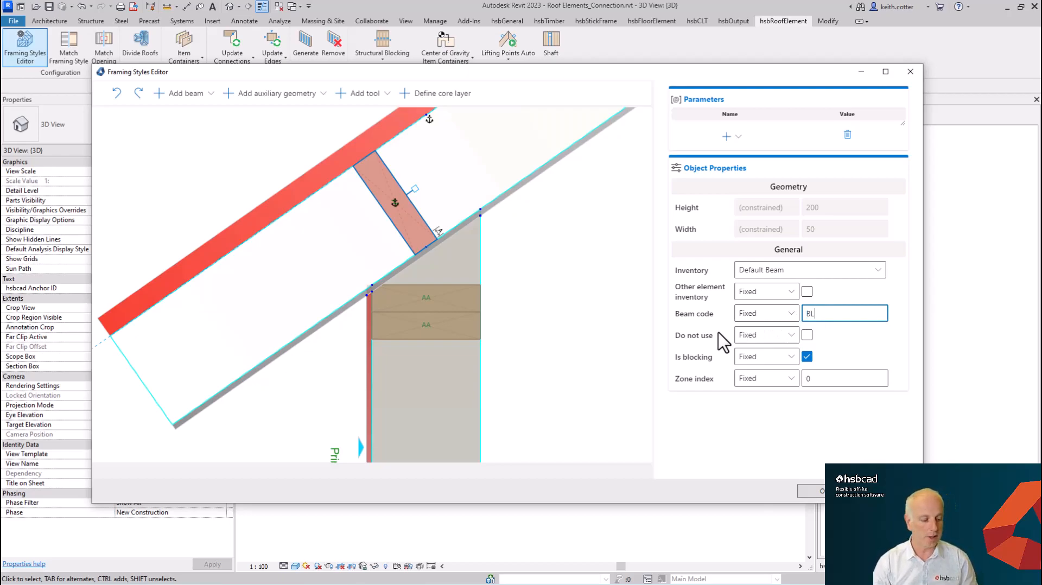
pyautogui.press('Tab')
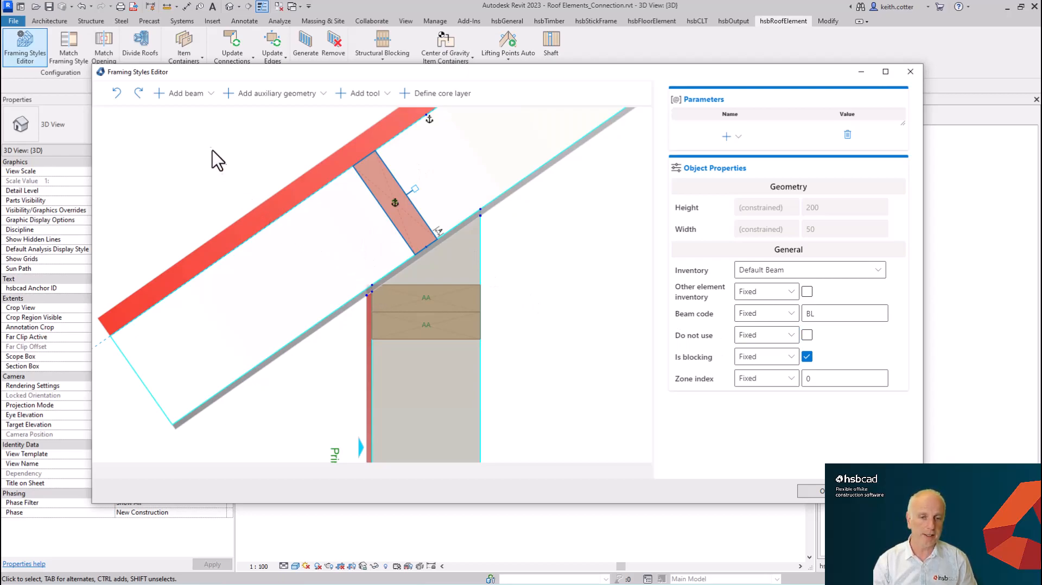
# Add a beam to the roof element, rotate it by 90 degrees and anchor it flat beneath the blocking along the lower core edge.
pyautogui.click(192, 95)
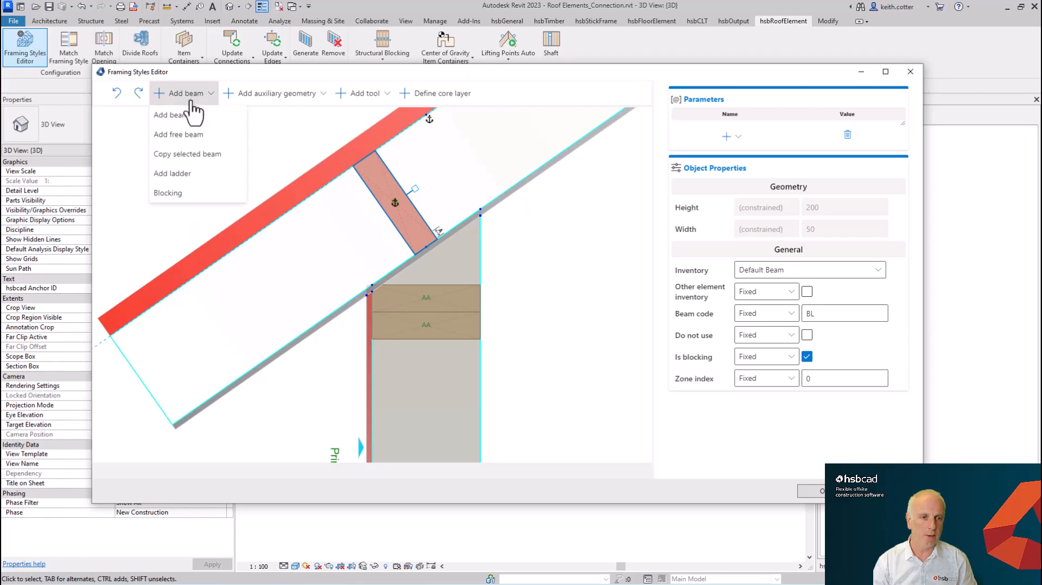
pyautogui.click(187, 116)
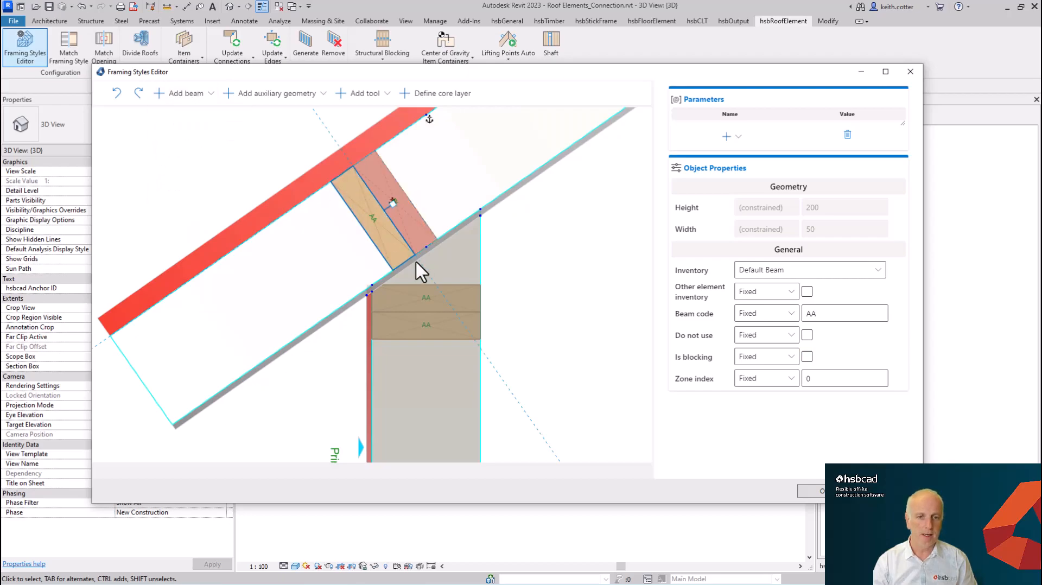
pyautogui.moveTo(393, 207); pyautogui.dragTo(413, 255)
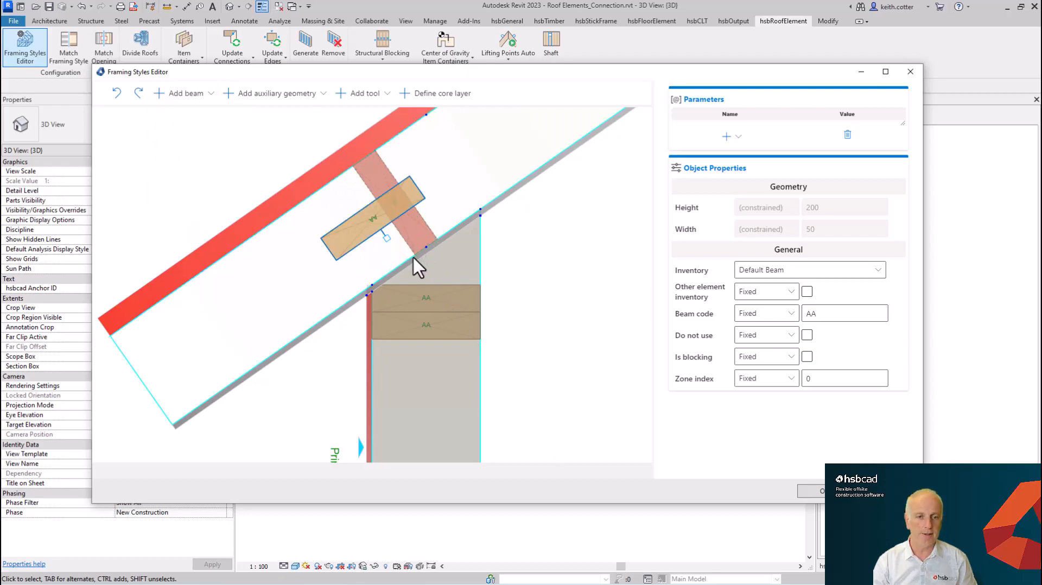
pyautogui.moveTo(353, 225); pyautogui.dragTo(414, 261)
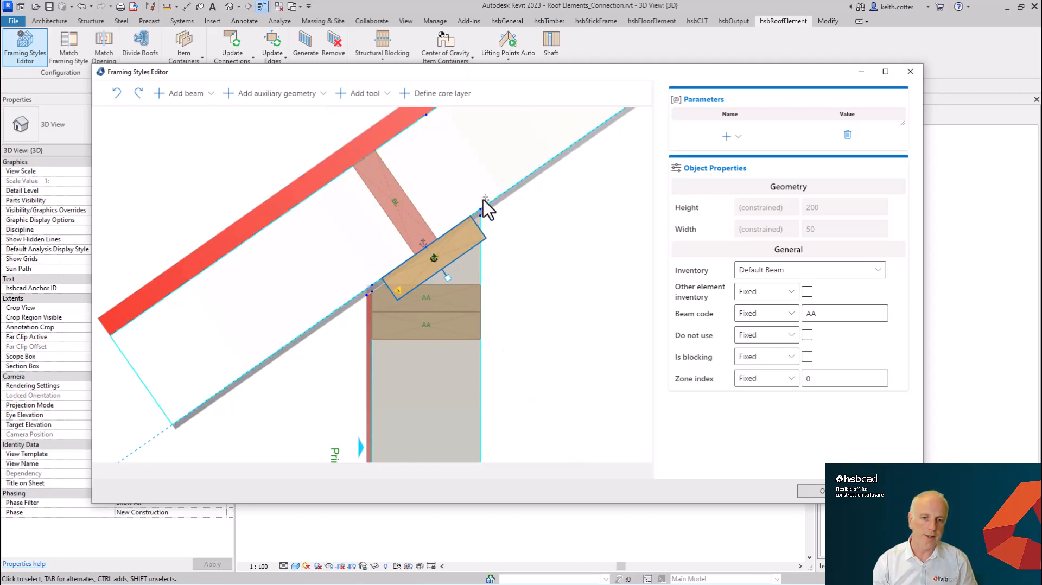
pyautogui.click(536, 300)
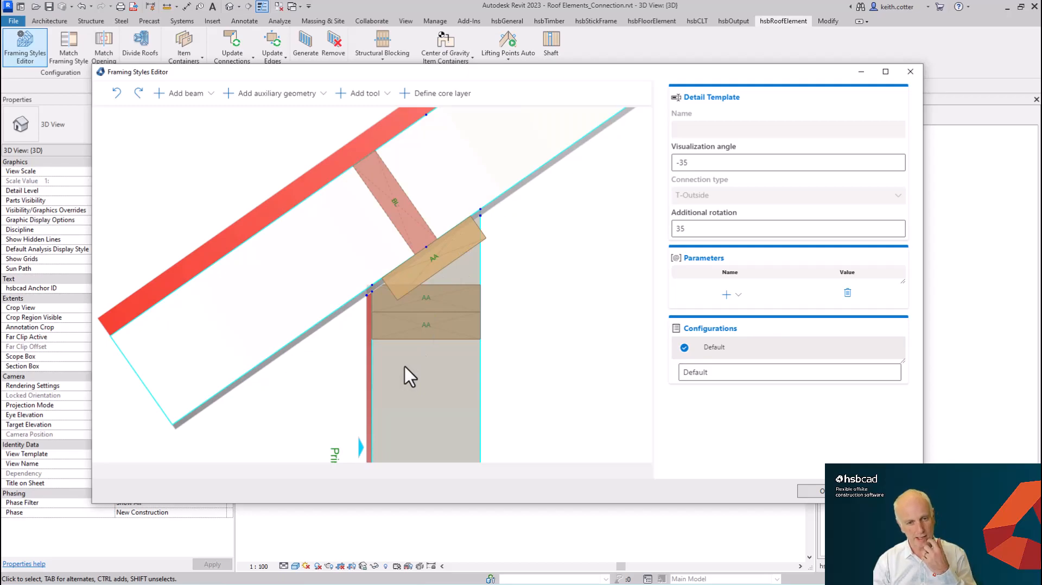
# Set the beam code of the wall's upper top beam to MB.
pyautogui.click(446, 295)
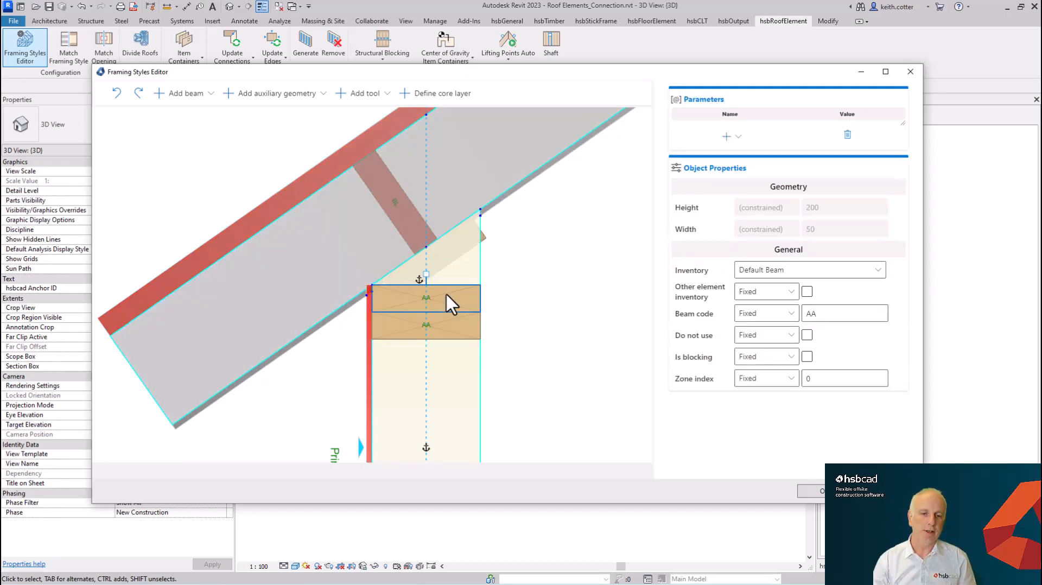
pyautogui.doubleClick(823, 314)
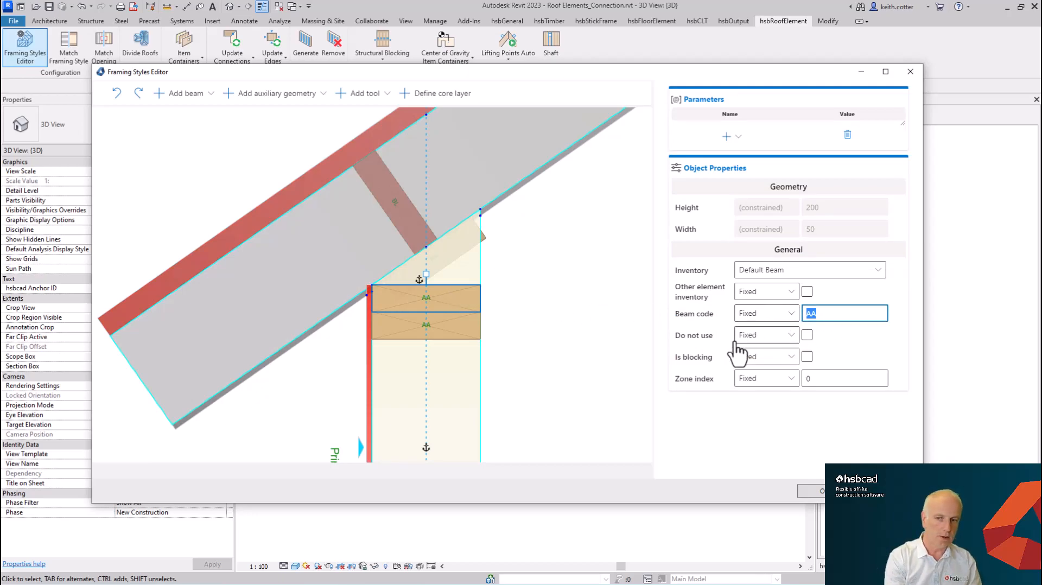
pyautogui.write('MB')
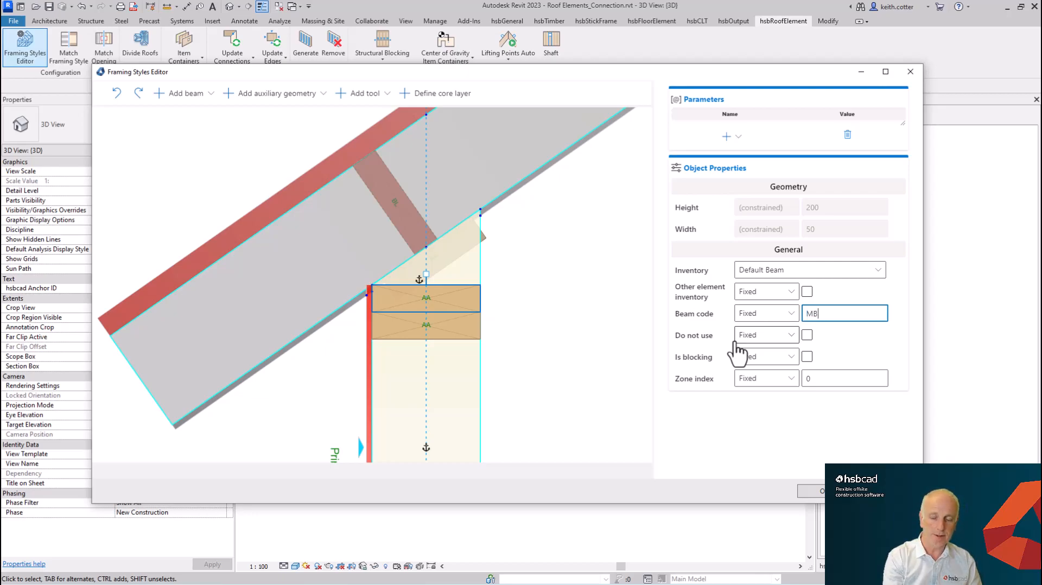
pyautogui.press('Return')
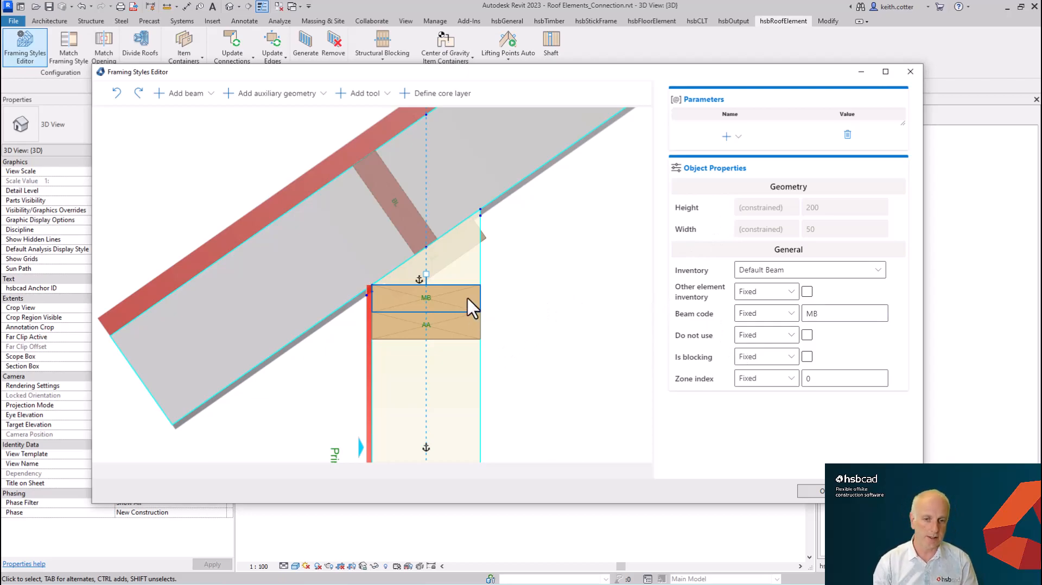
pyautogui.click(498, 276)
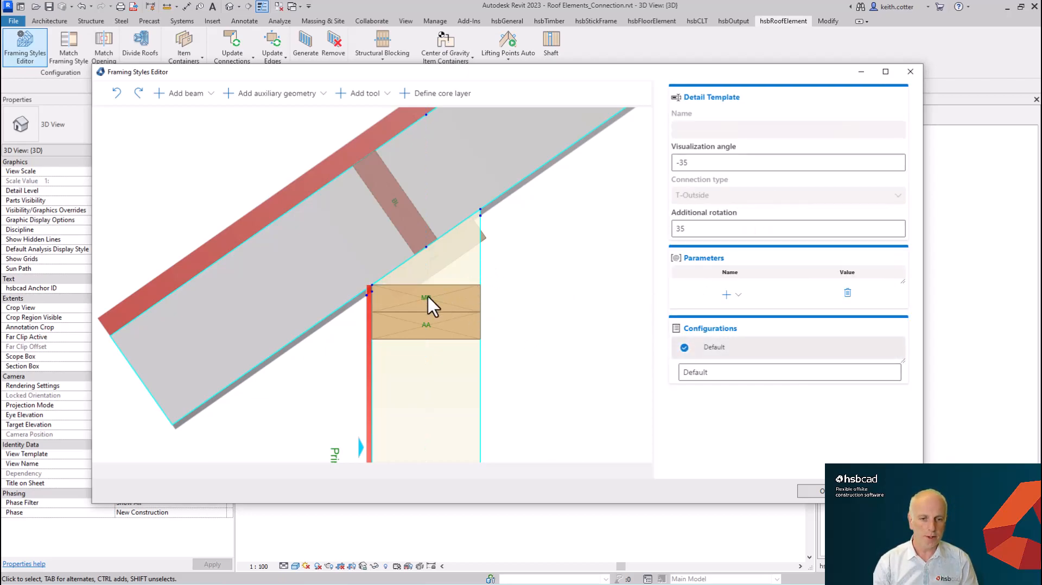
# Create an intersection point at the flat roof beam's lower outer corner, from its underside and its outer end edge.
pyautogui.click(397, 296)
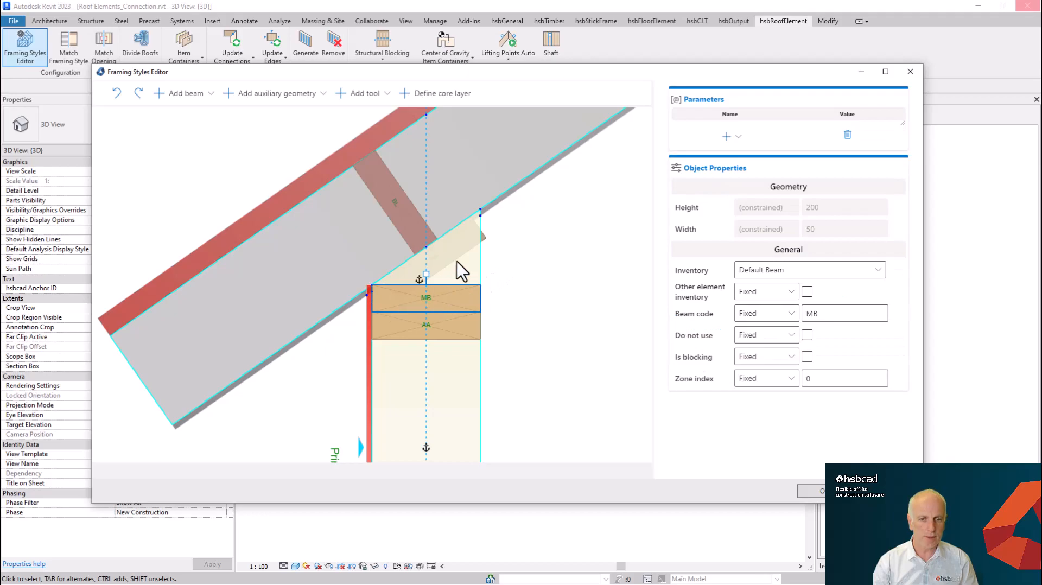
pyautogui.click(461, 203)
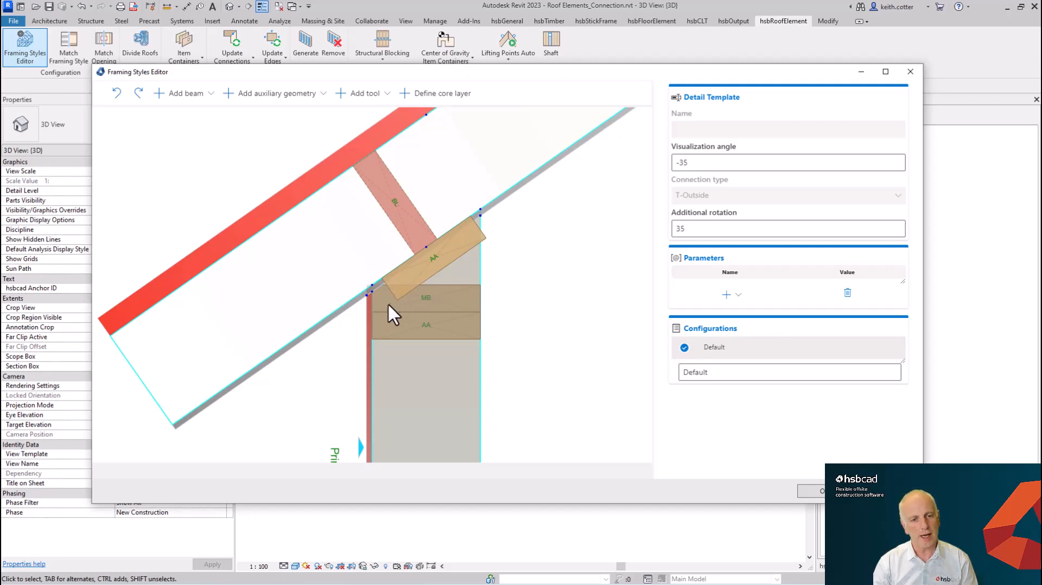
pyautogui.scroll(4, 384, 300)
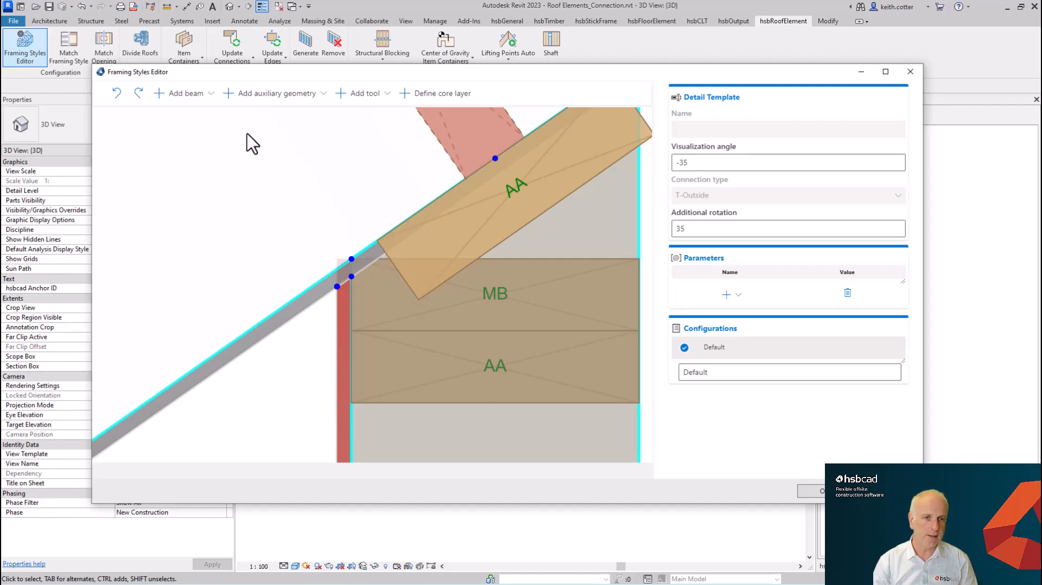
pyautogui.click(273, 94)
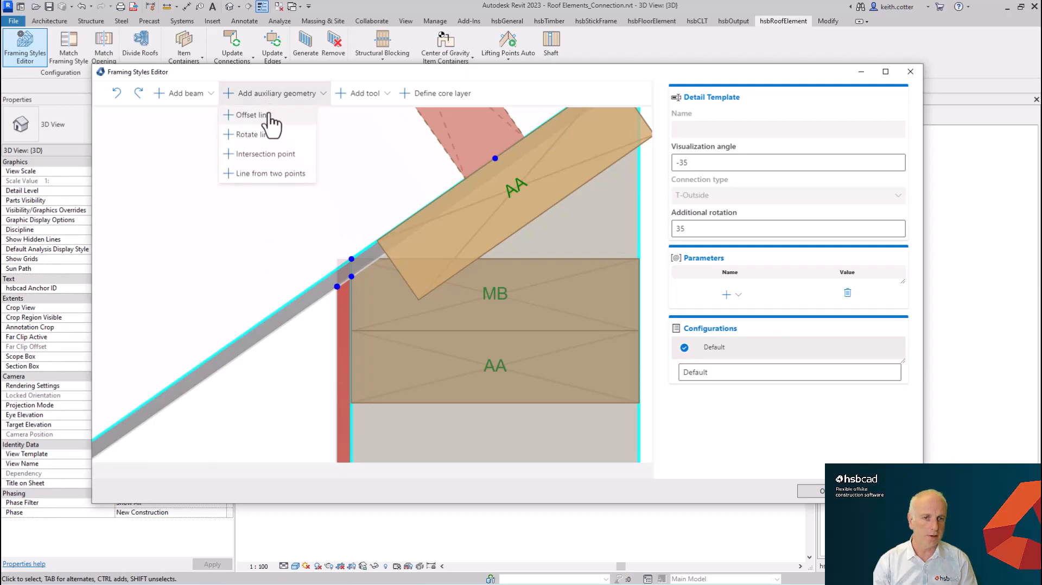
pyautogui.click(264, 154)
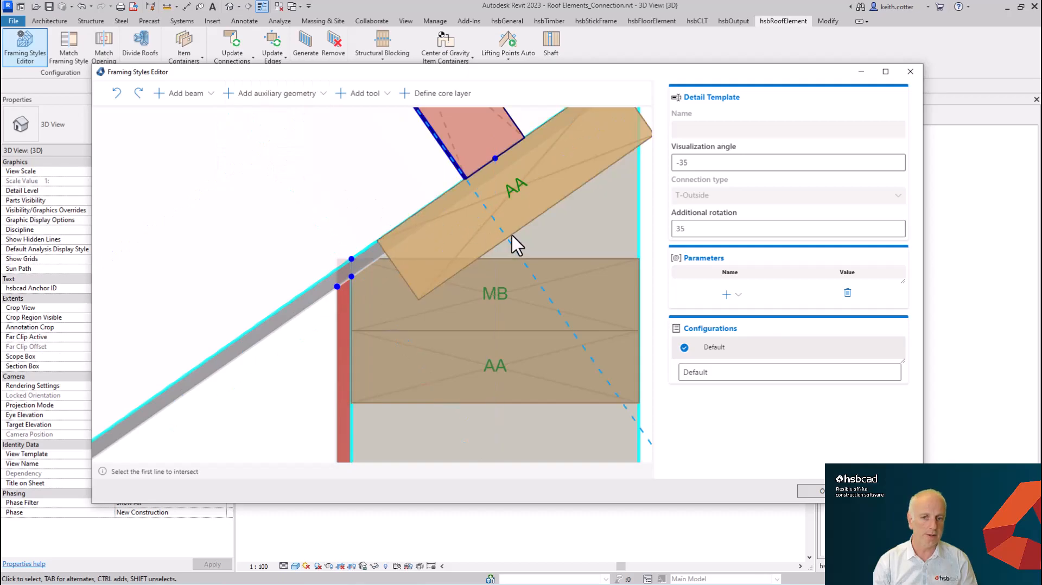
pyautogui.click(526, 225)
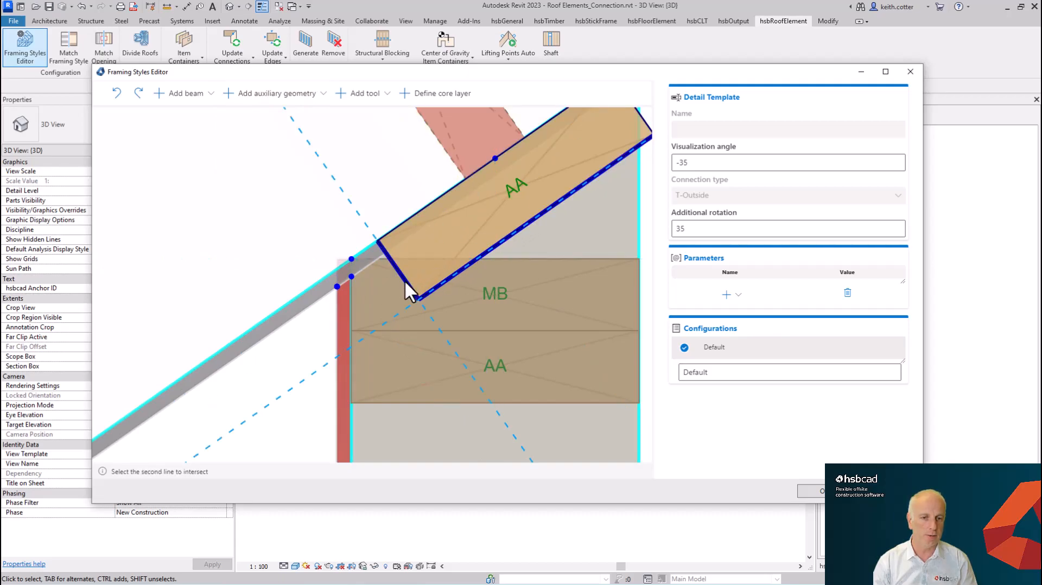
pyautogui.click(405, 280)
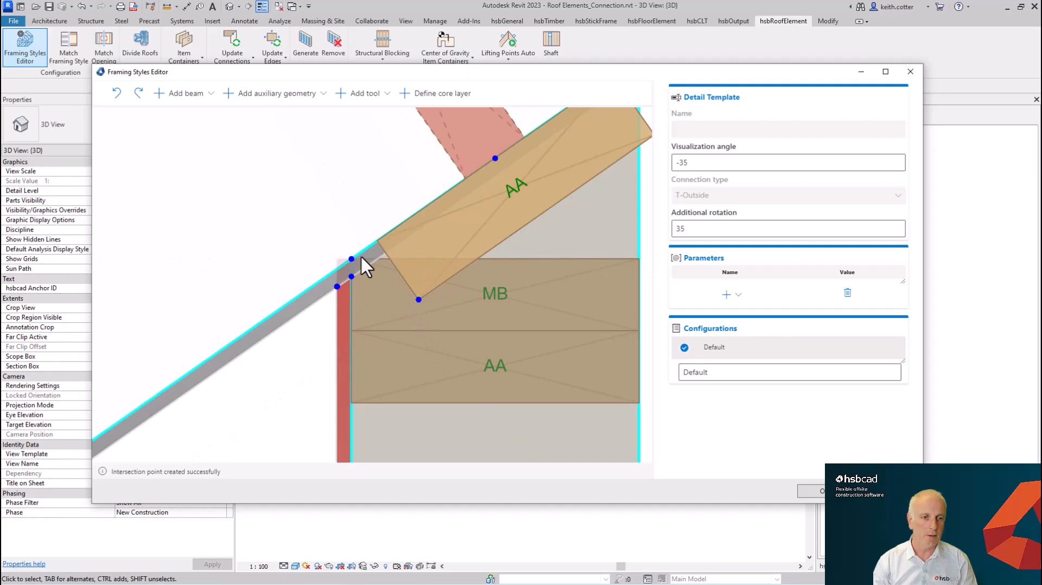
# Create a second intersection point where the roof's lower core edge meets the flat beam's outer end edge.
pyautogui.click(277, 94)
pyautogui.click(275, 154)
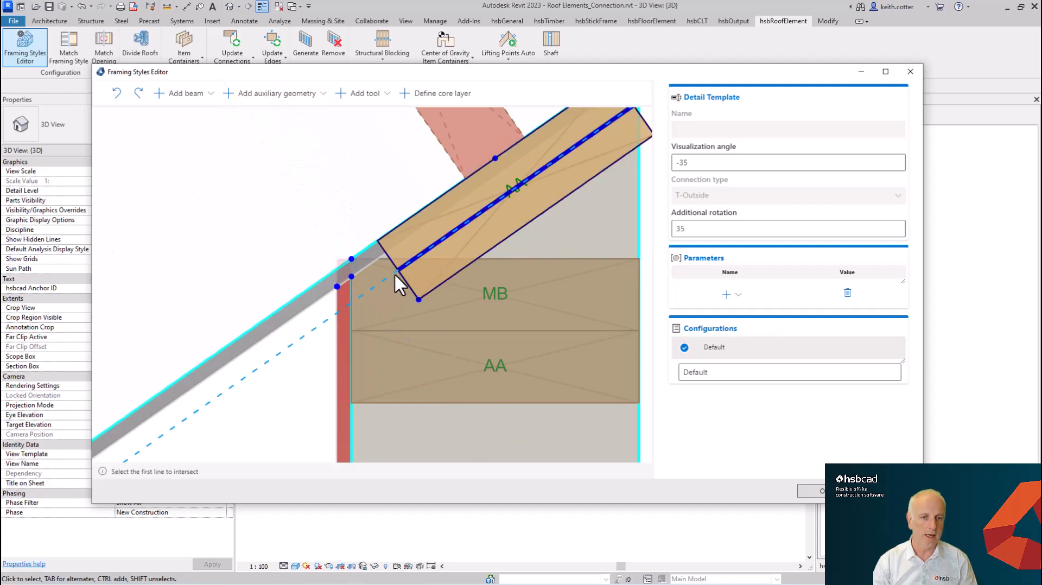
pyautogui.click(380, 247)
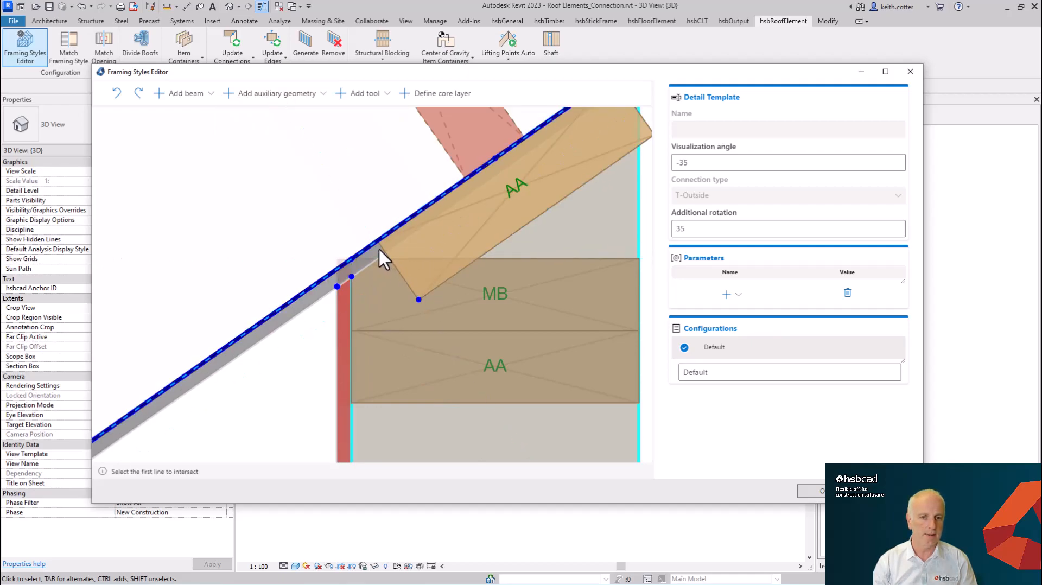
pyautogui.click(382, 251)
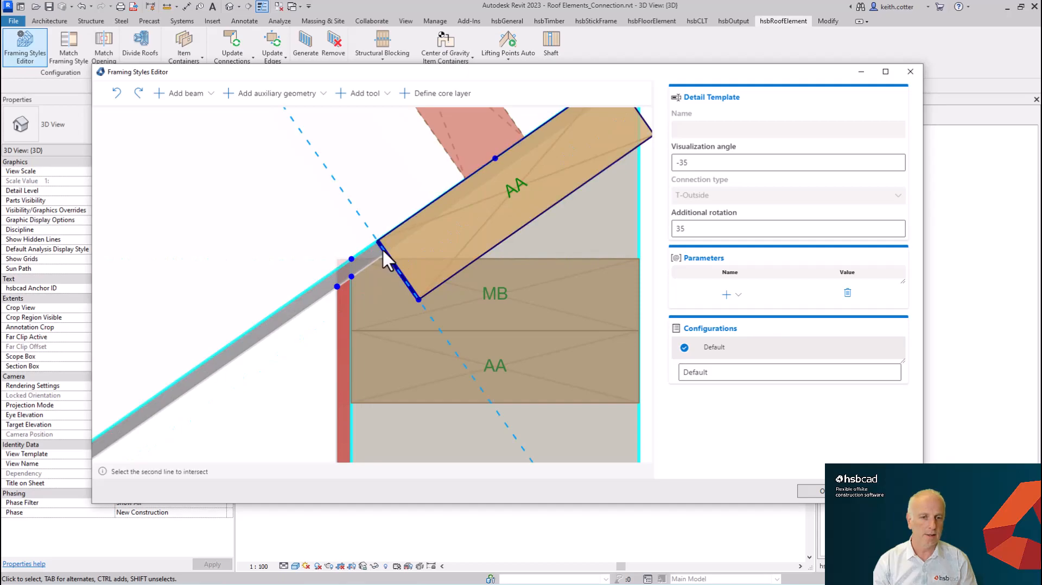
pyautogui.click(321, 286)
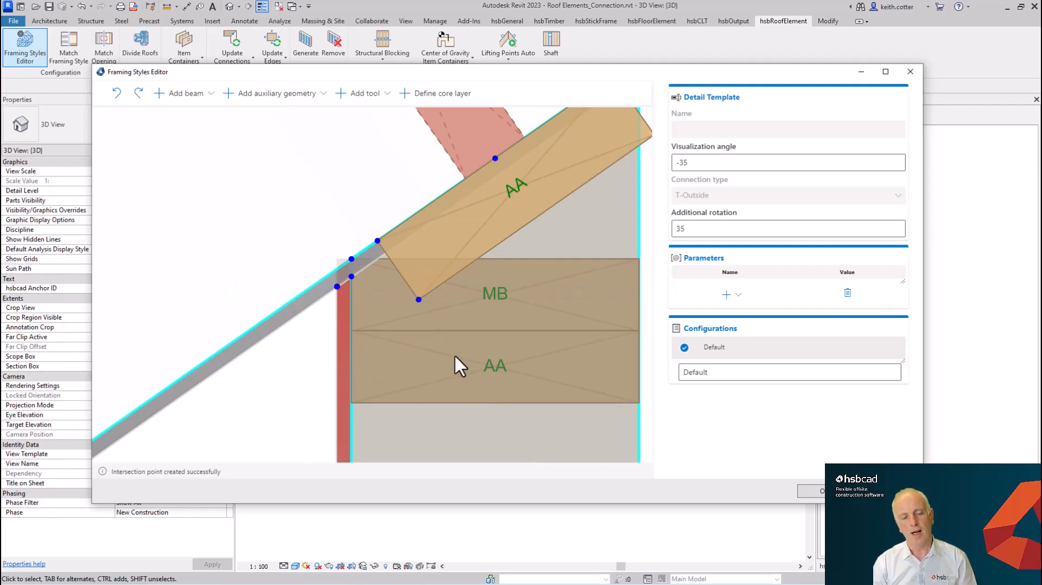
# Add a milling to the wall's upper top beam MB and rotate it to follow the roof slope.
pyautogui.scroll(-5, 351, 253)
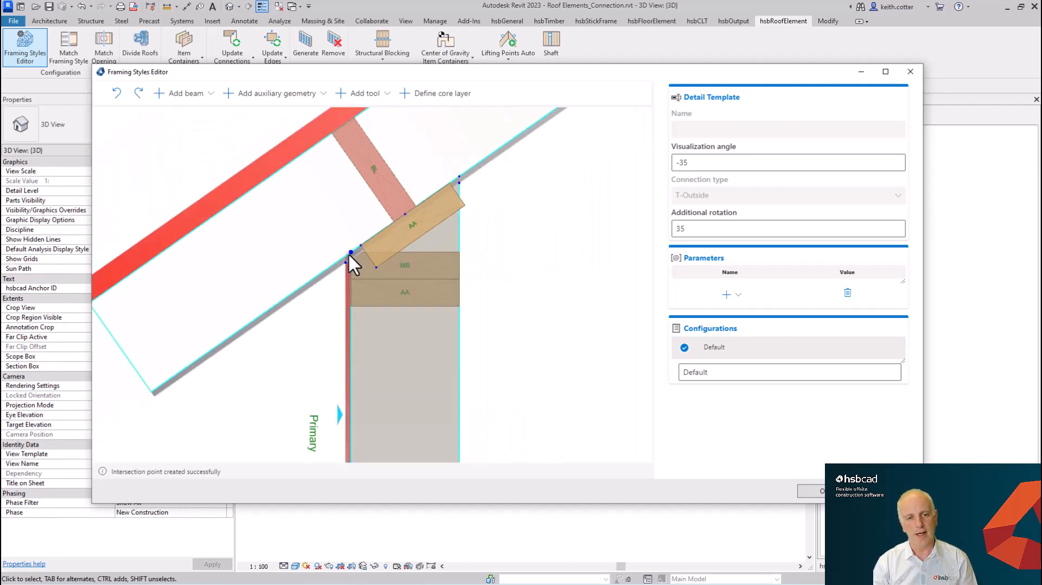
pyautogui.click(413, 257)
pyautogui.click(412, 256)
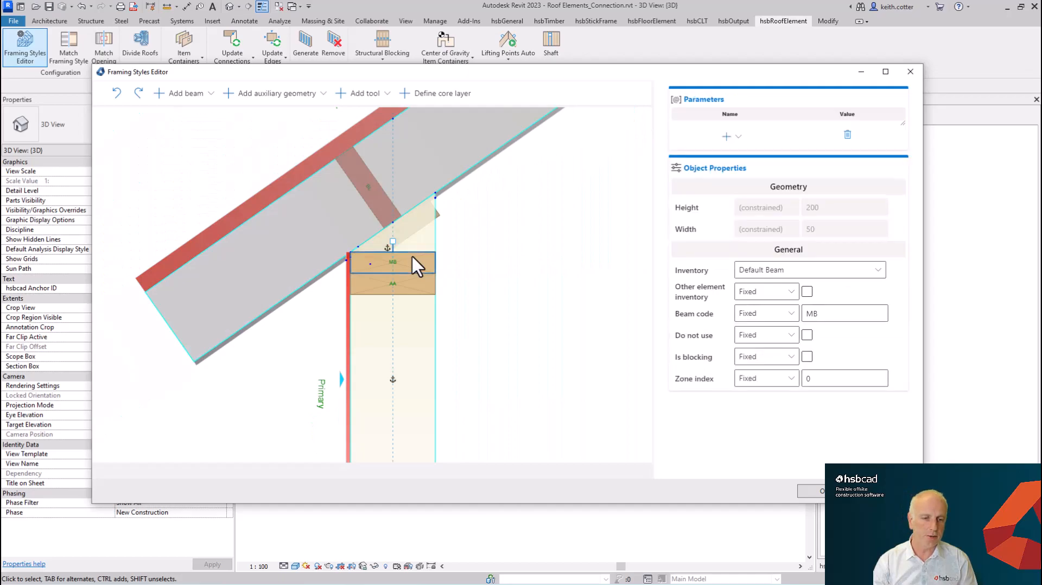
pyautogui.click(387, 94)
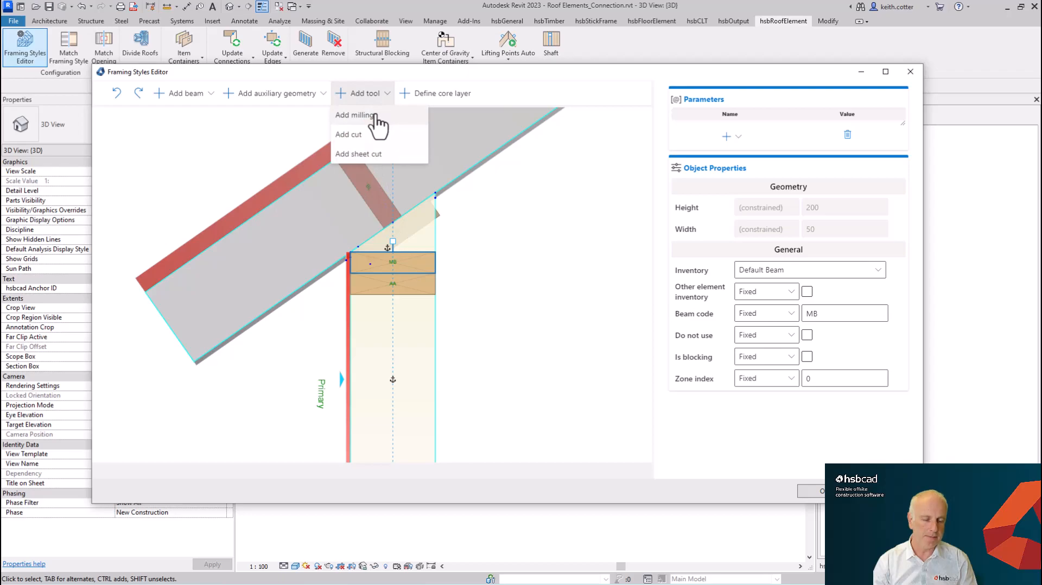
pyautogui.click(375, 118)
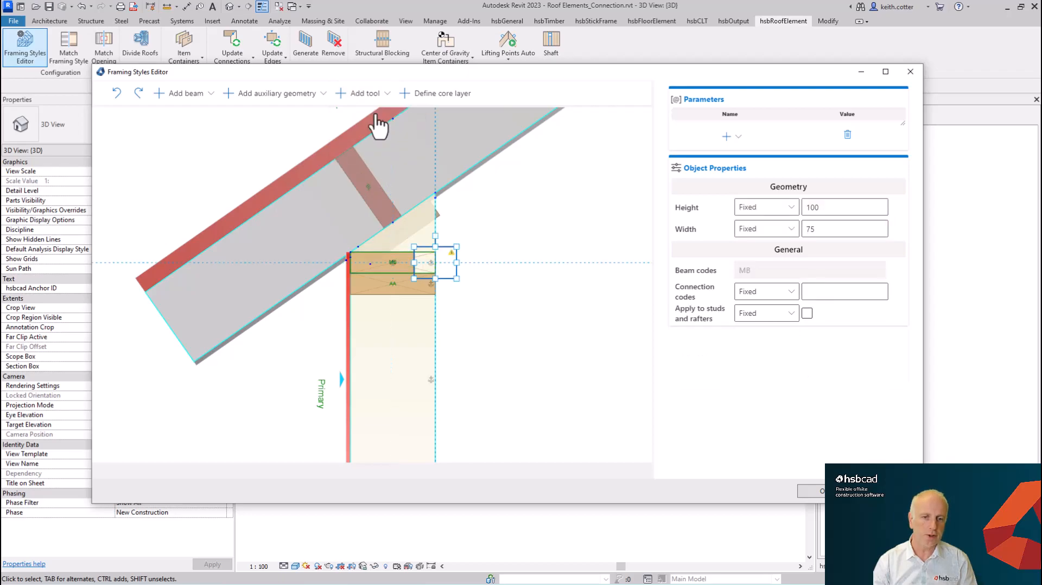
pyautogui.moveTo(436, 235); pyautogui.dragTo(463, 256)
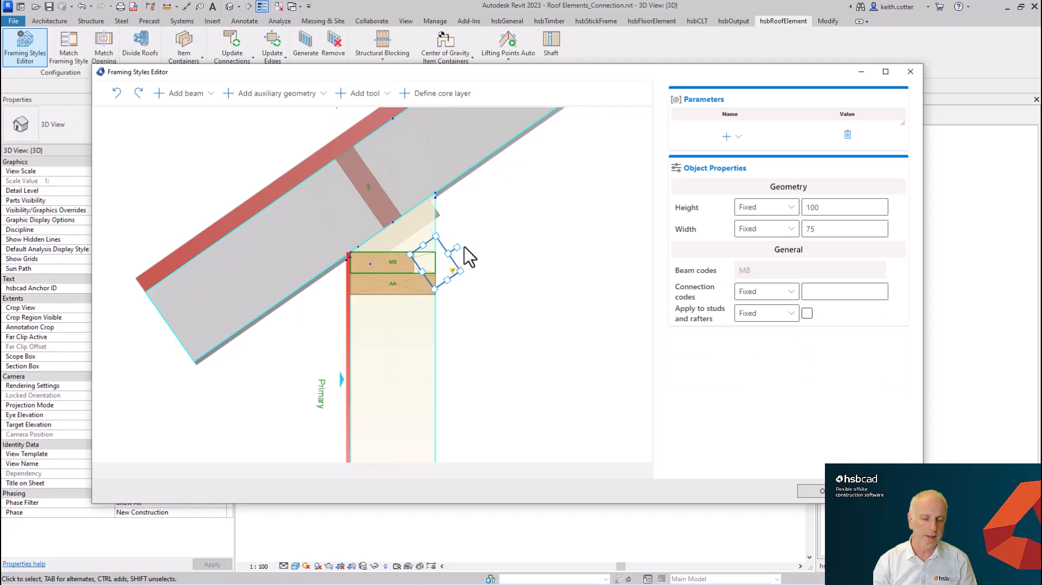
# Anchor the milling to the two intersection points so it aligns with the flat roof beam's outer end and underside.
pyautogui.moveTo(442, 275); pyautogui.dragTo(379, 248)
pyautogui.scroll(4, 377, 247)
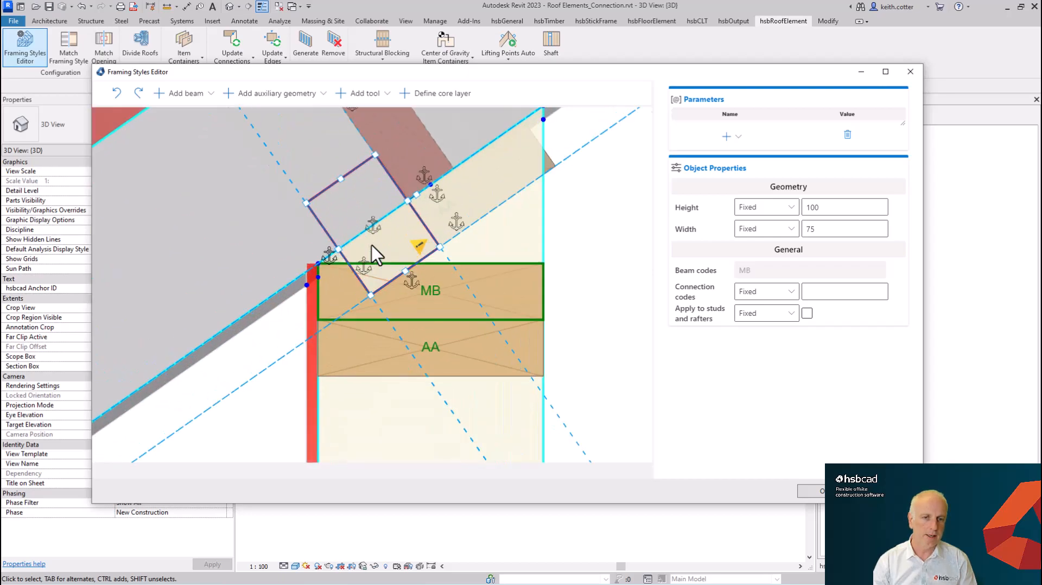
pyautogui.moveTo(439, 247)
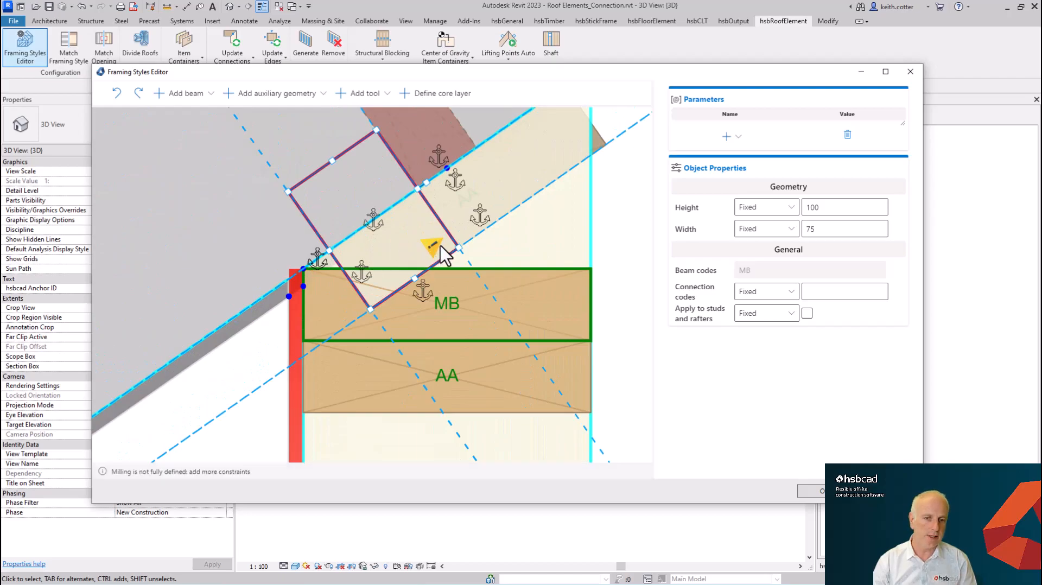
pyautogui.click(363, 275)
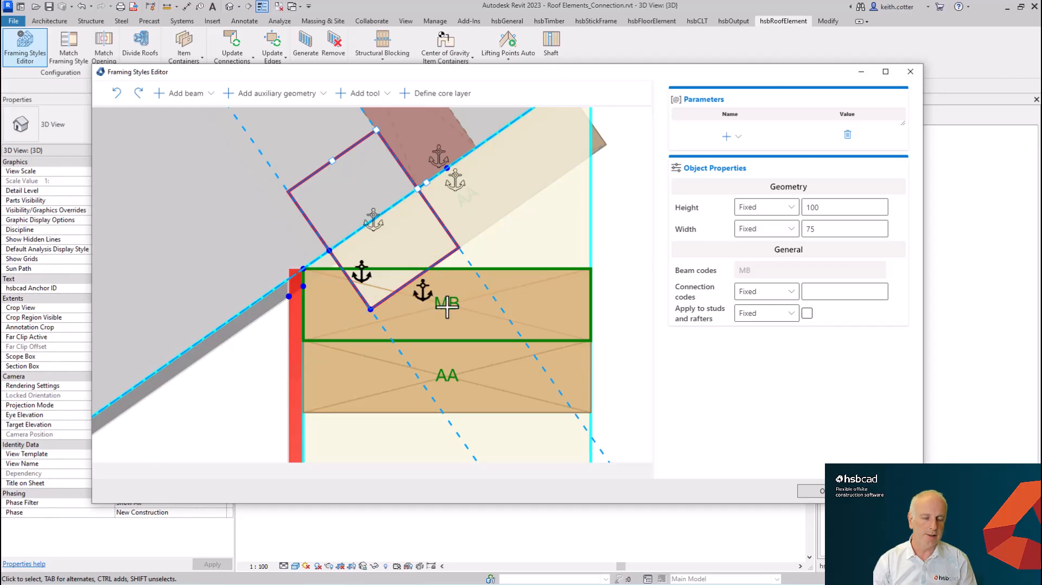
pyautogui.scroll(-5, 448, 306)
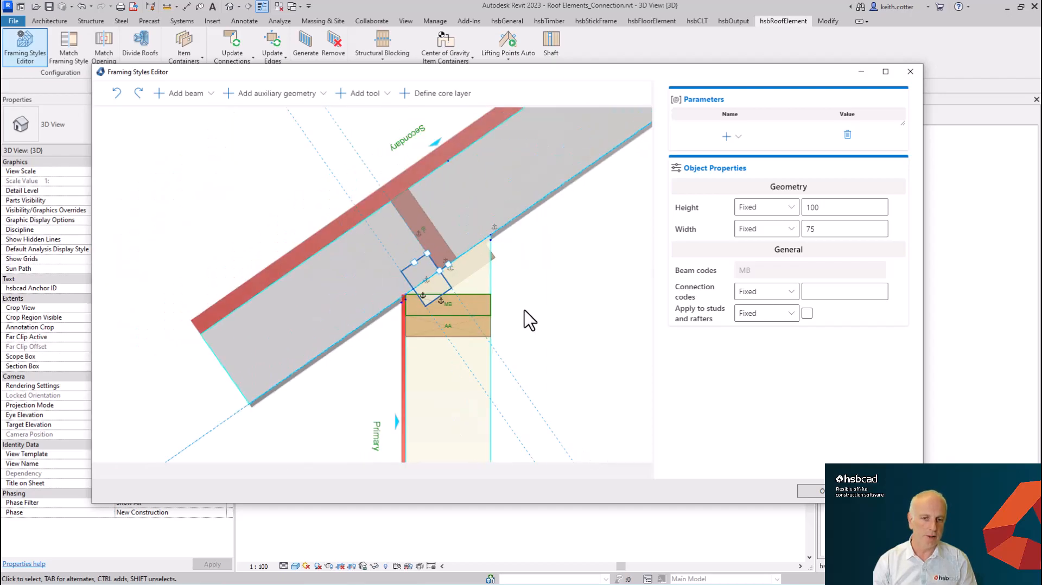
pyautogui.click(530, 320)
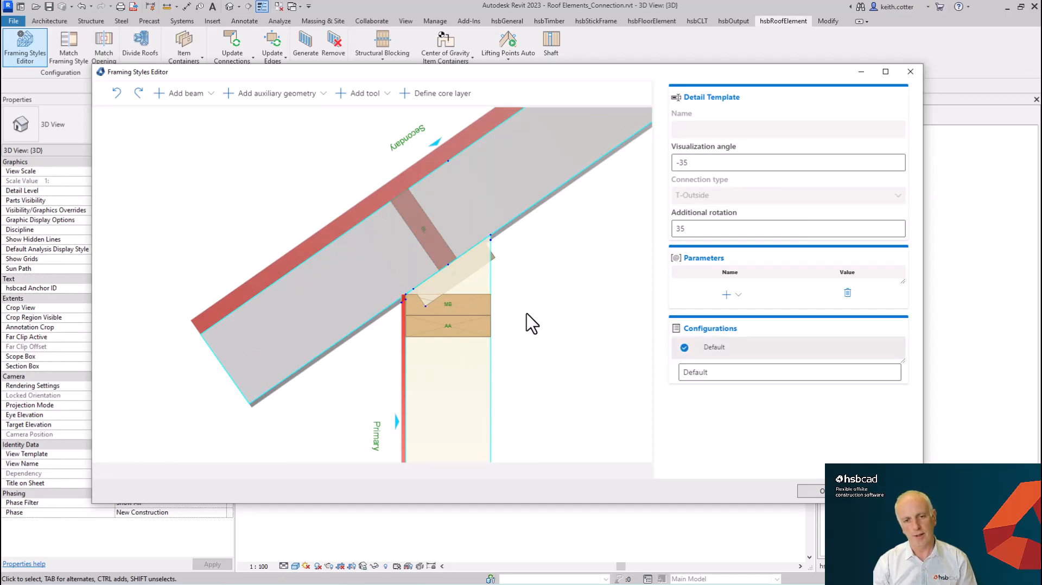
# Add a cut to the flat roof beam along the wall's inner core line, cutting away the side projecting past the wall.
pyautogui.scroll(4, 491, 256)
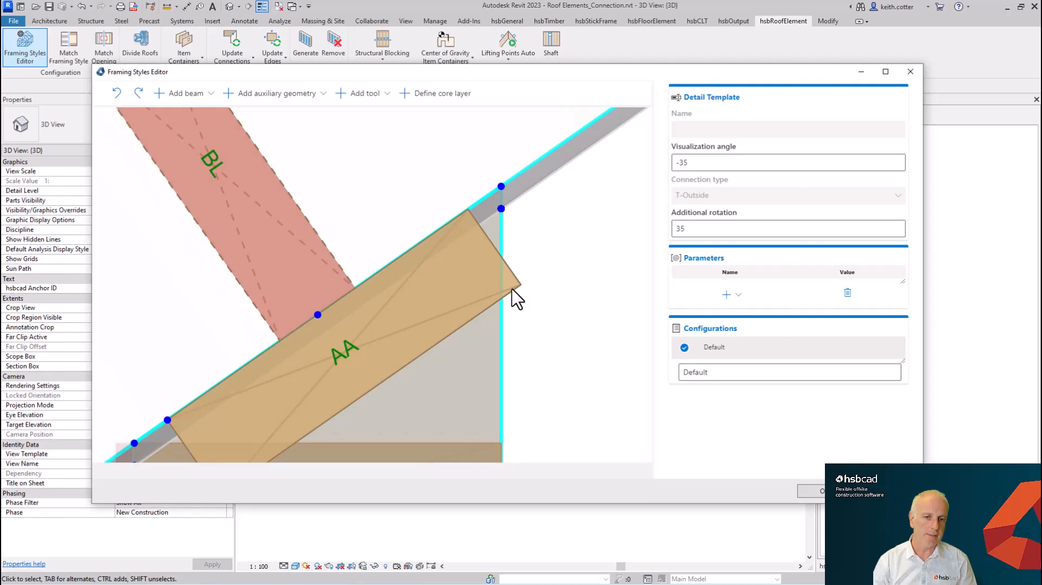
pyautogui.click(513, 290)
pyautogui.click(369, 100)
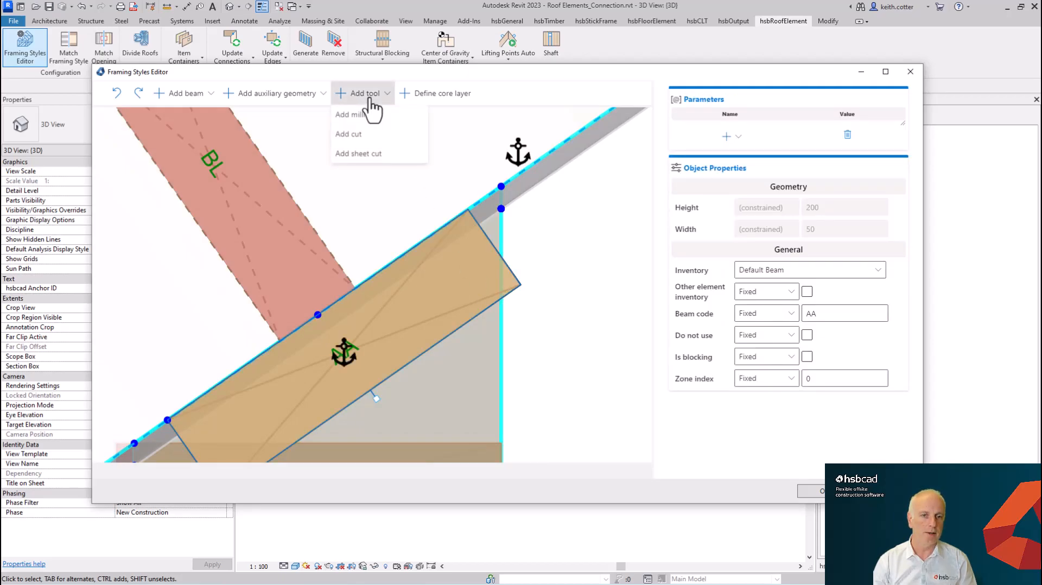
pyautogui.click(355, 137)
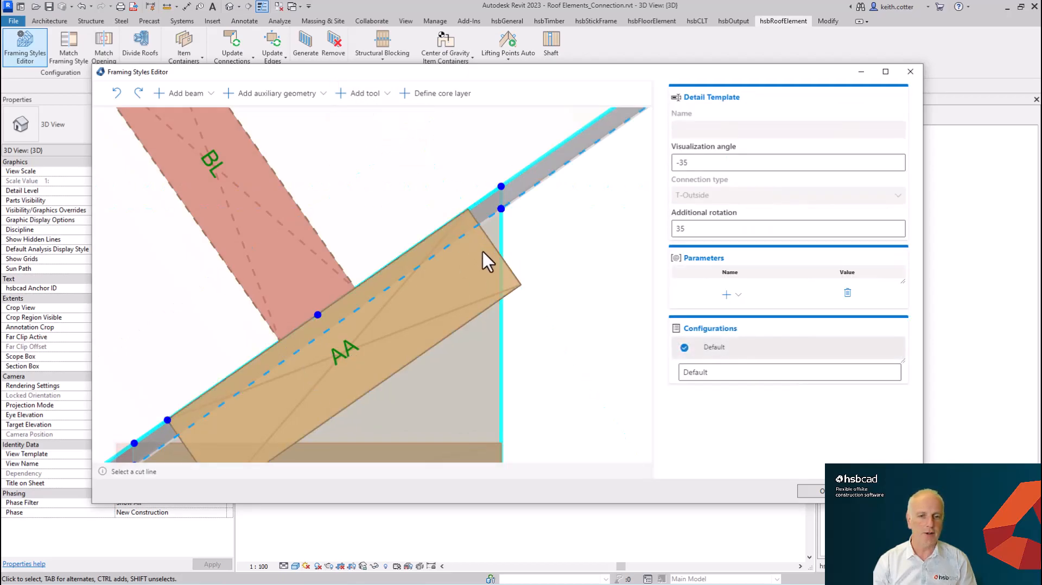
pyautogui.click(509, 291)
pyautogui.scroll(-5, 502, 298)
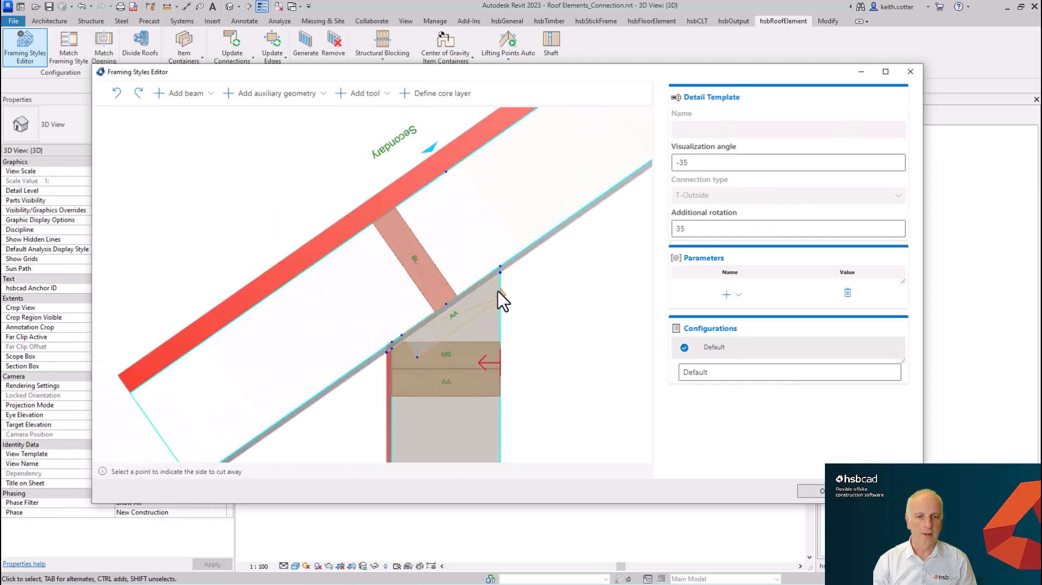
pyautogui.click(520, 241)
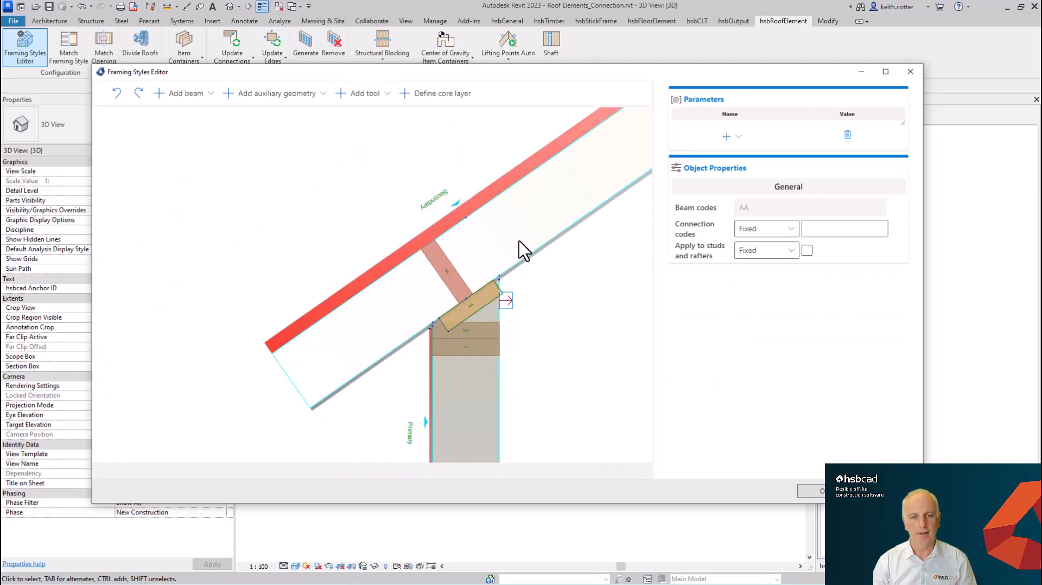
# Set the connection codes of the flat roof beam's cut to AA.
pyautogui.click(810, 228)
pyautogui.write('AA')
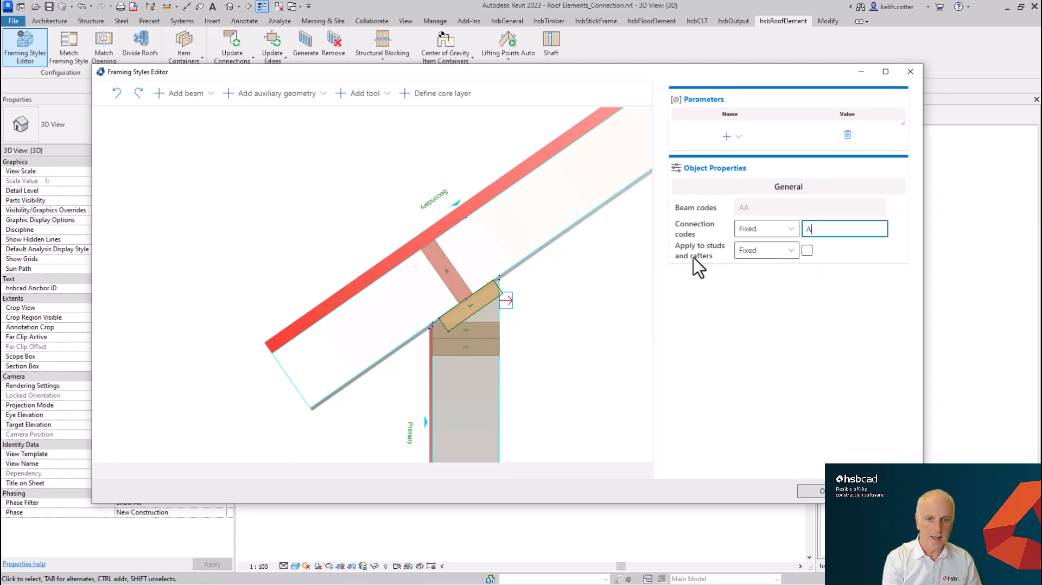
pyautogui.press('Return')
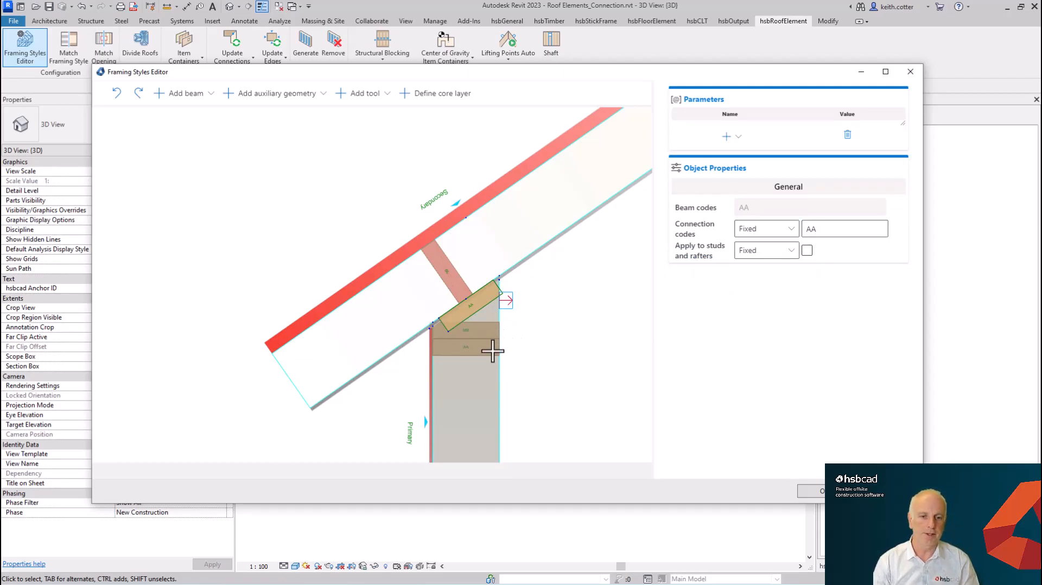
# Define the wall's core layer to end at the underside of its lower top beam, and switch back to the roof element.
pyautogui.scroll(4, 478, 355)
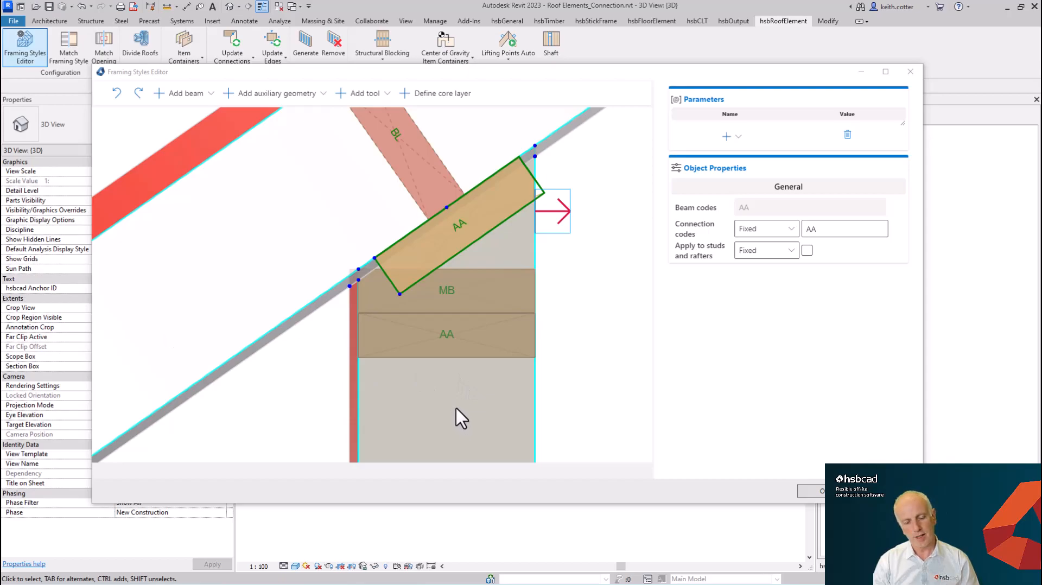
pyautogui.scroll(-5, 458, 409)
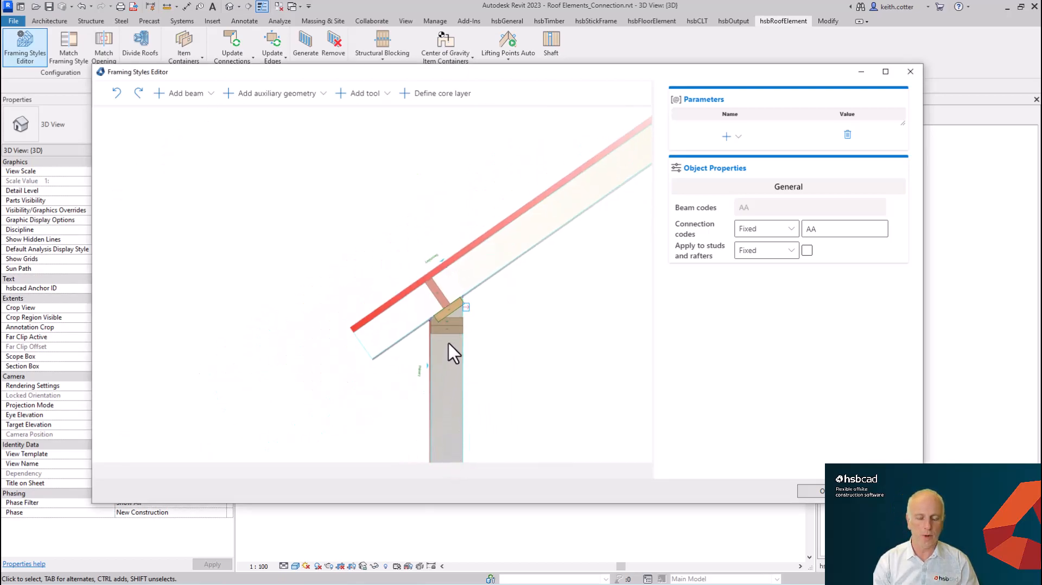
pyautogui.scroll(5, 448, 343)
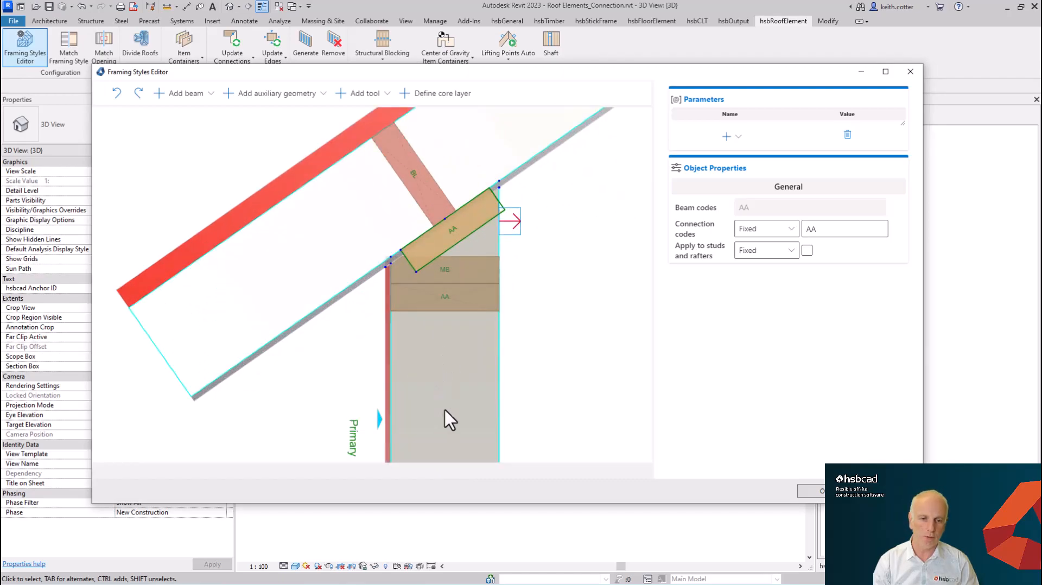
pyautogui.click(444, 369)
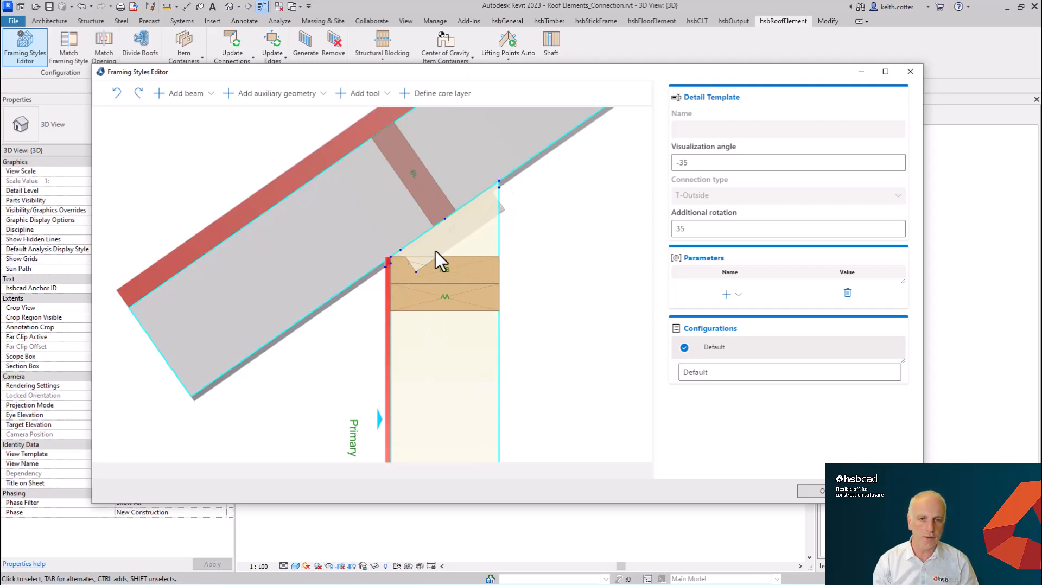
pyautogui.click(444, 111)
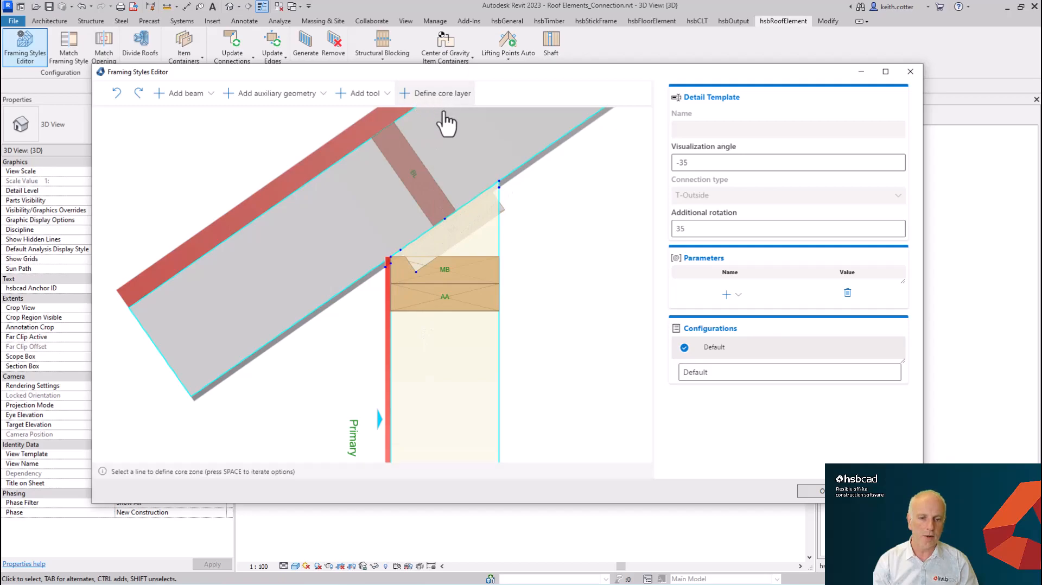
pyautogui.click(458, 314)
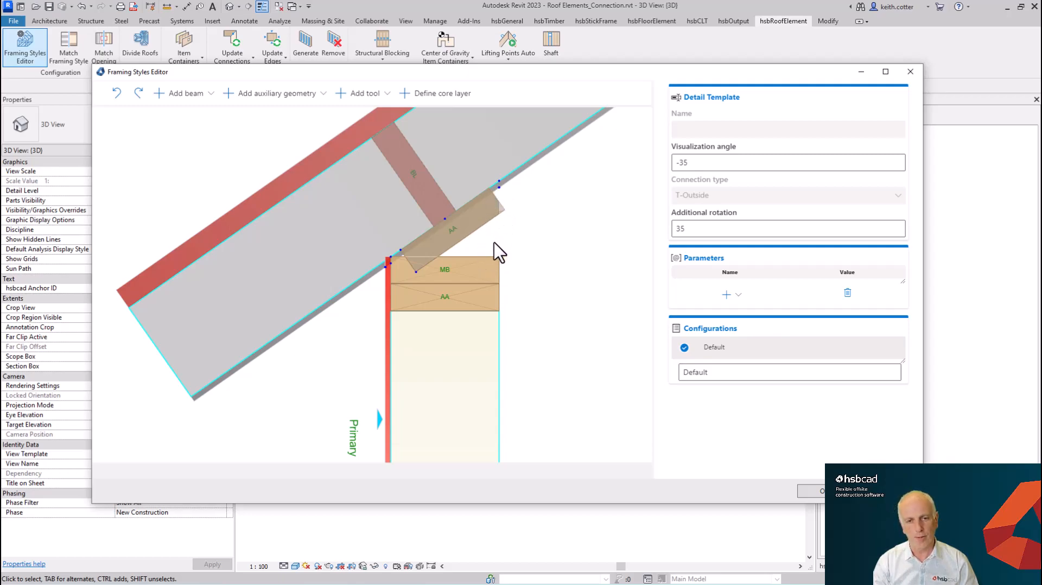
pyautogui.click(488, 220)
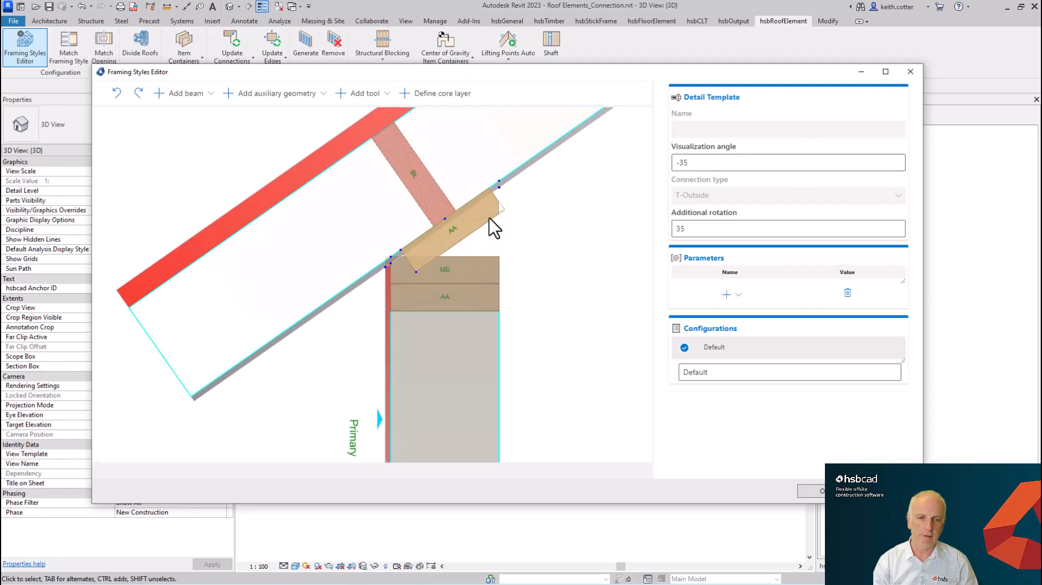
# Add a sheet cut to the lining sheet along the roof element's underside.
pyautogui.click(514, 227)
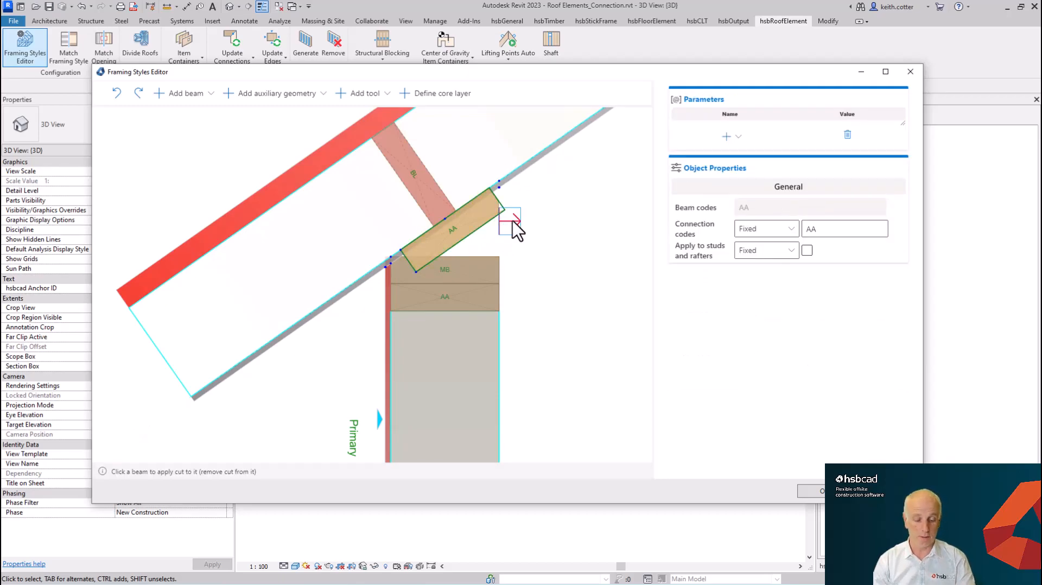
pyautogui.click(488, 278)
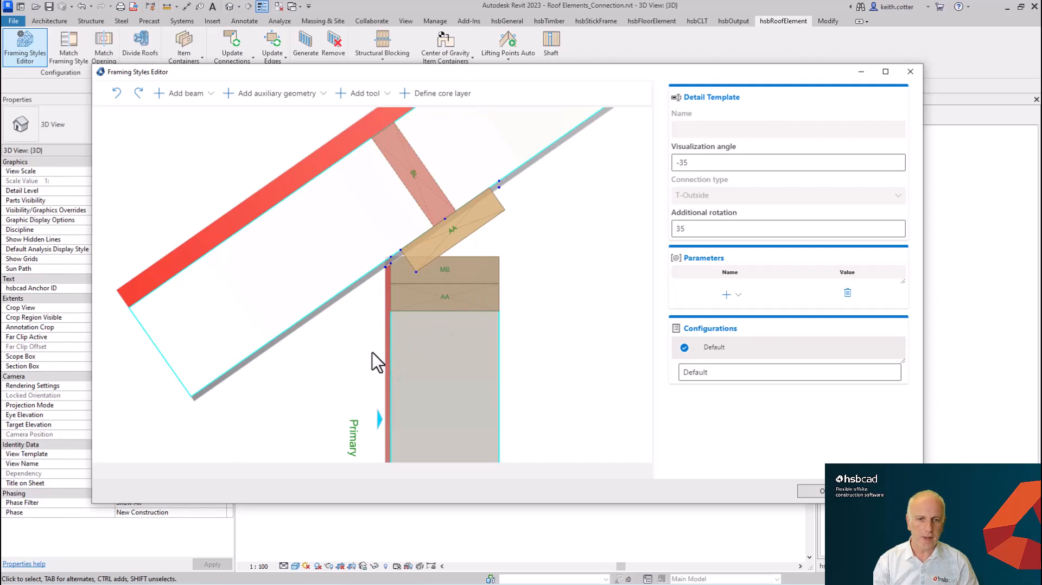
pyautogui.click(345, 294)
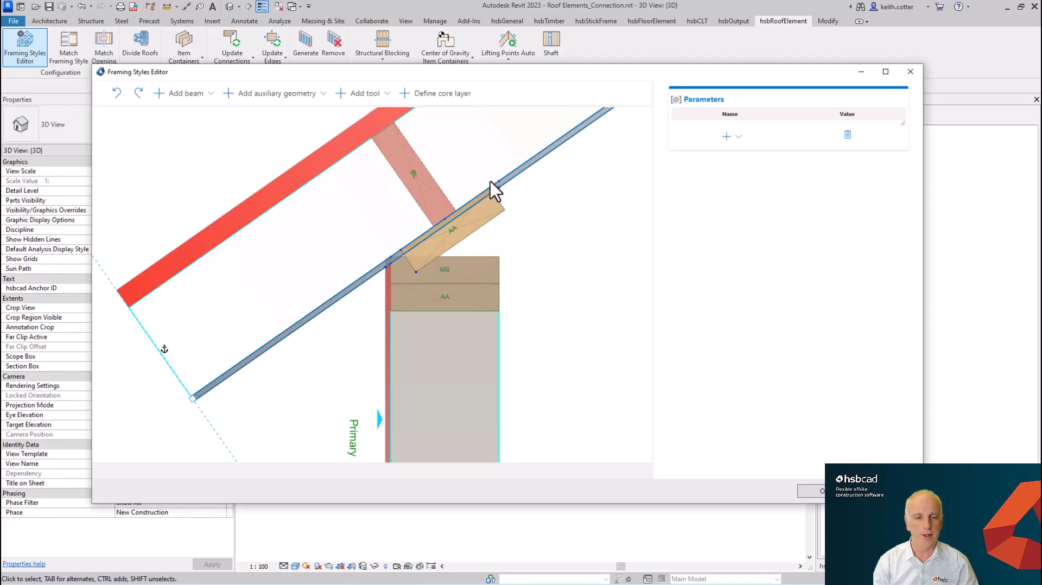
pyautogui.click(295, 98)
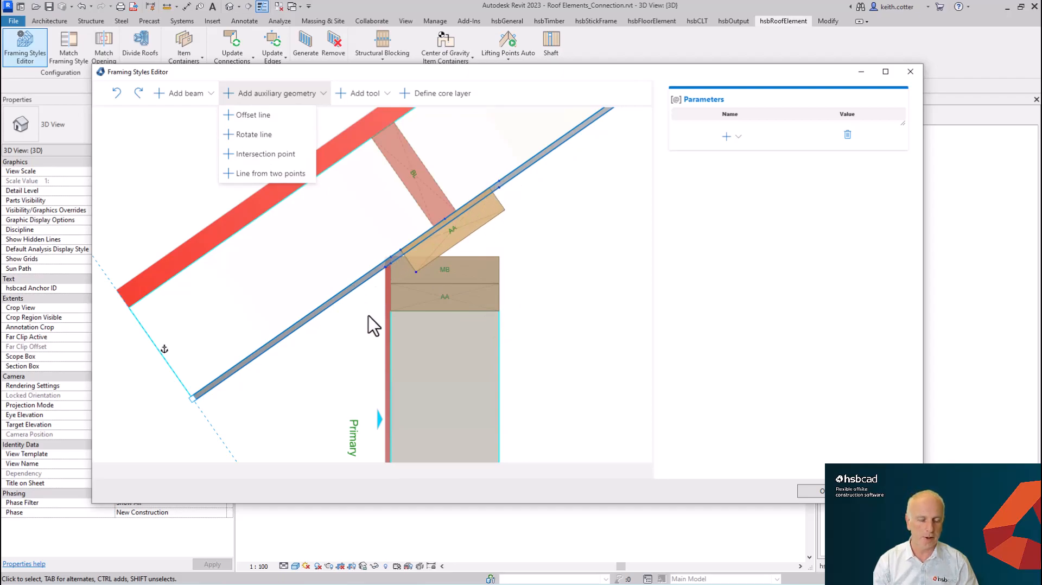
pyautogui.click(361, 93)
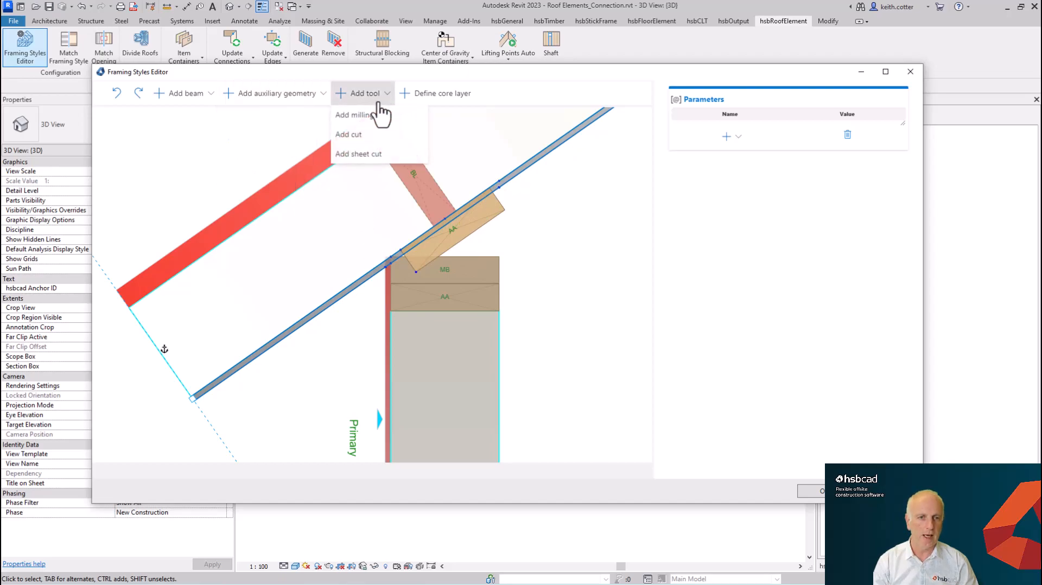
pyautogui.click(358, 156)
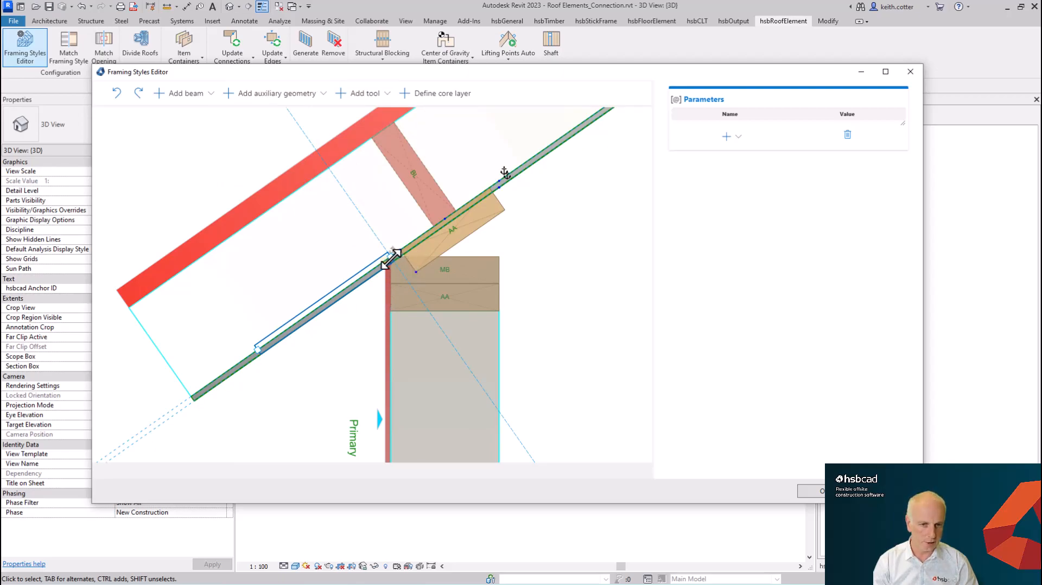
# Anchor the sheet cut's upper end to the two intersection points where the wall's inner core line crosses the lining.
pyautogui.moveTo(391, 258); pyautogui.dragTo(496, 183)
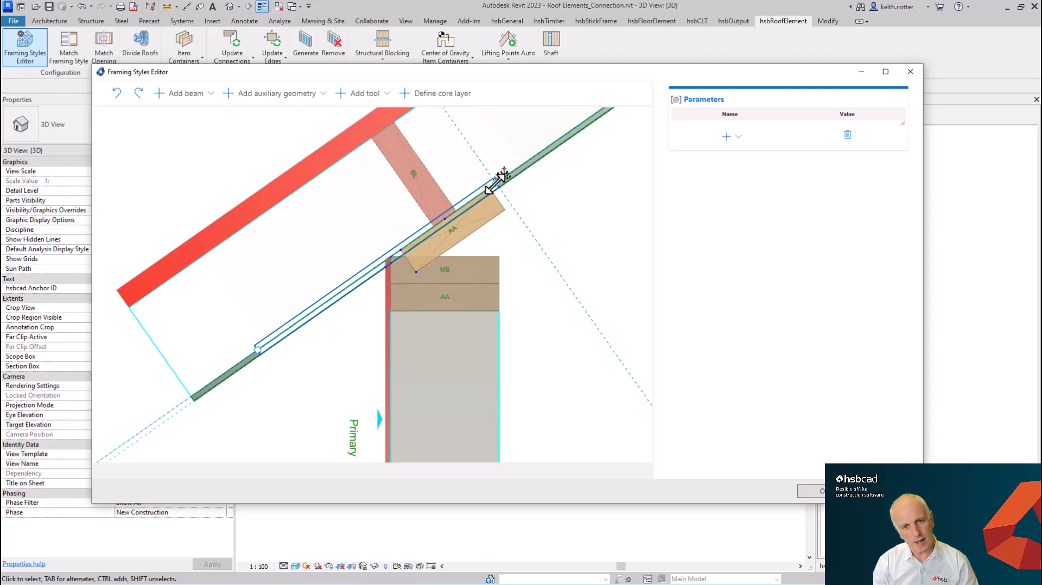
pyautogui.scroll(5, 499, 185)
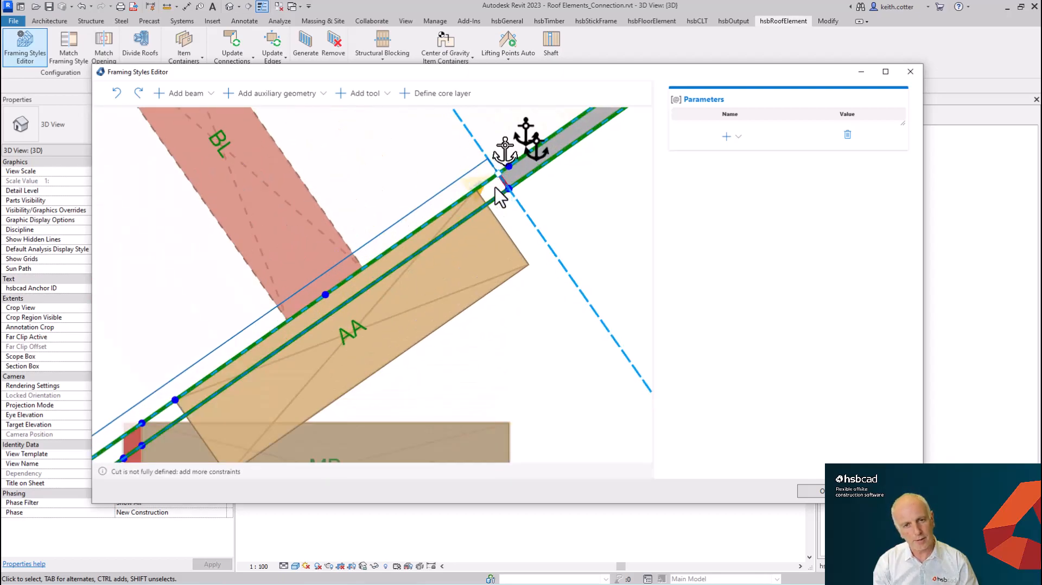
pyautogui.scroll(-4, 500, 185)
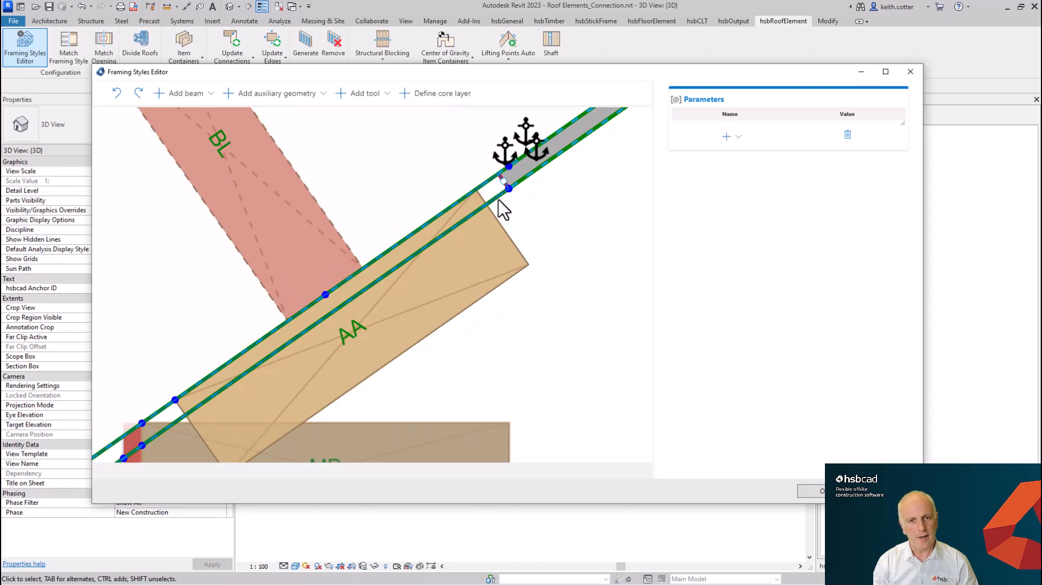
pyautogui.scroll(-1, 547, 233)
# Anchor the sheet cut's lower end to the intersection point at the outer face of the wall's sheathing.
pyautogui.moveTo(295, 381); pyautogui.dragTo(422, 306)
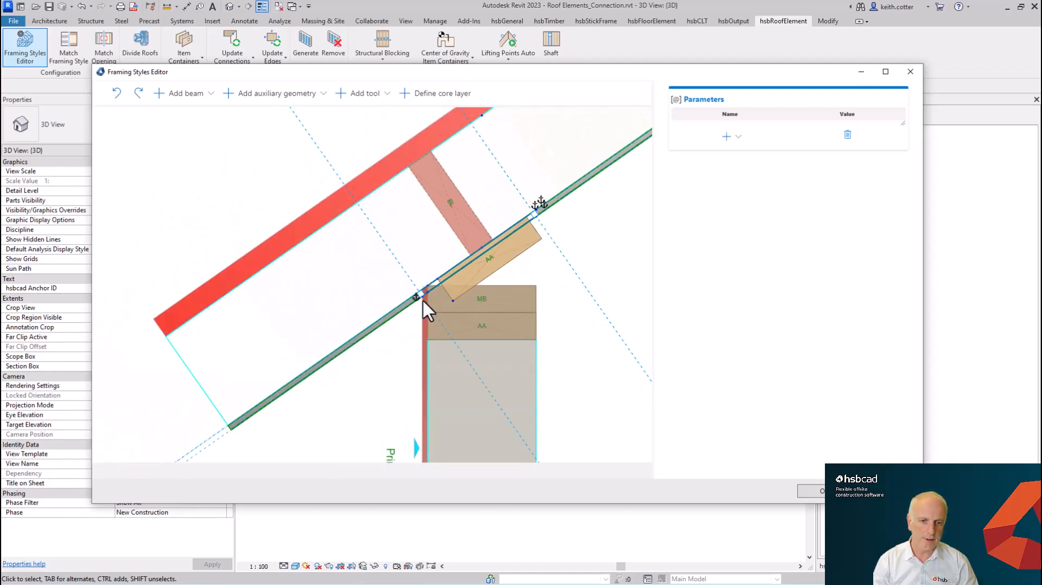
pyautogui.scroll(5, 421, 300)
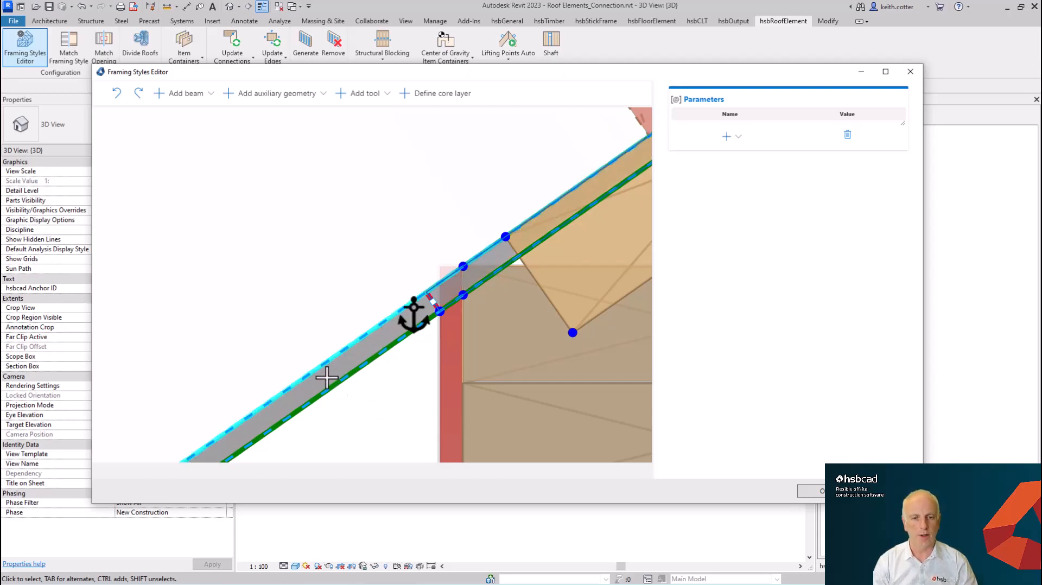
pyautogui.scroll(-4, 325, 377)
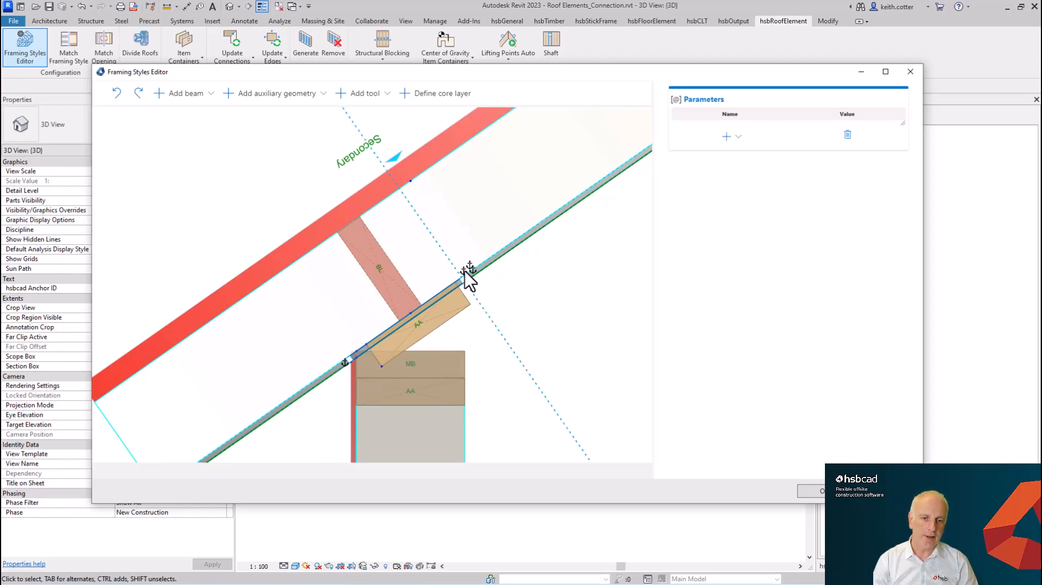
pyautogui.click(342, 362)
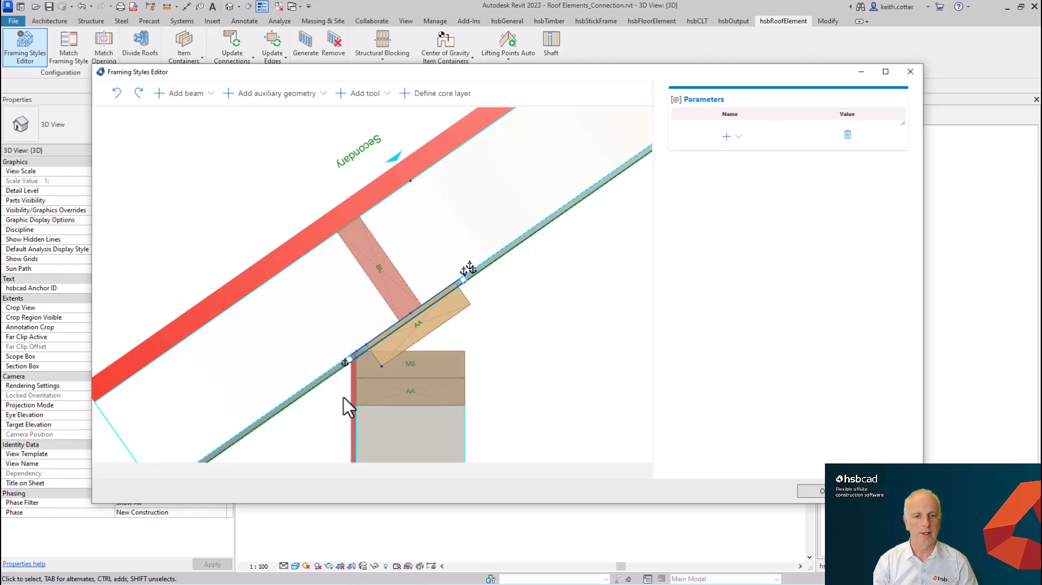
pyautogui.scroll(-3, 338, 403)
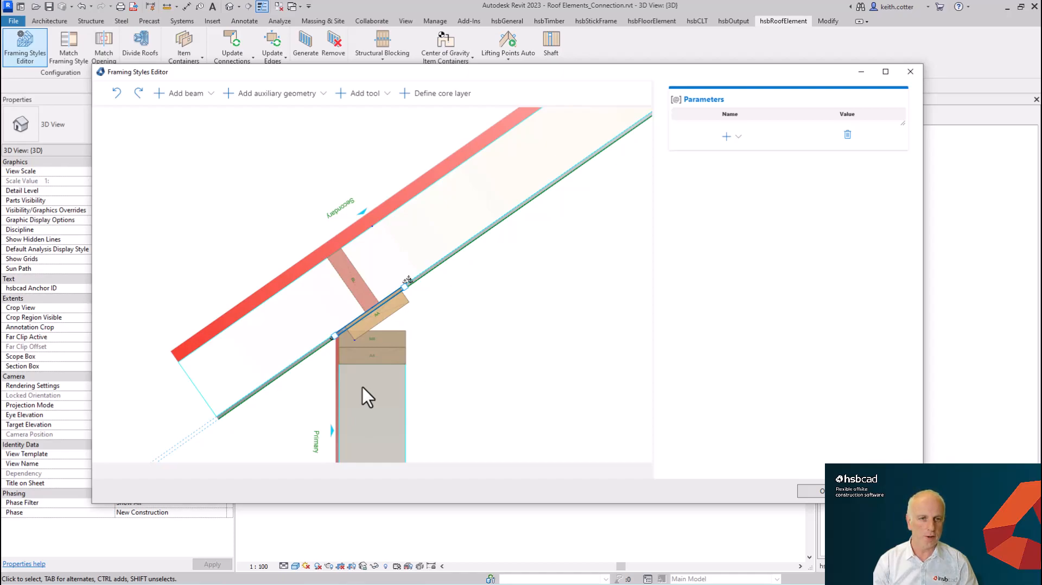
# Accept the Wall-Roof connection detail and the framing styles, and set the 3D view's visual style to Wireframe.
pyautogui.click(821, 491)
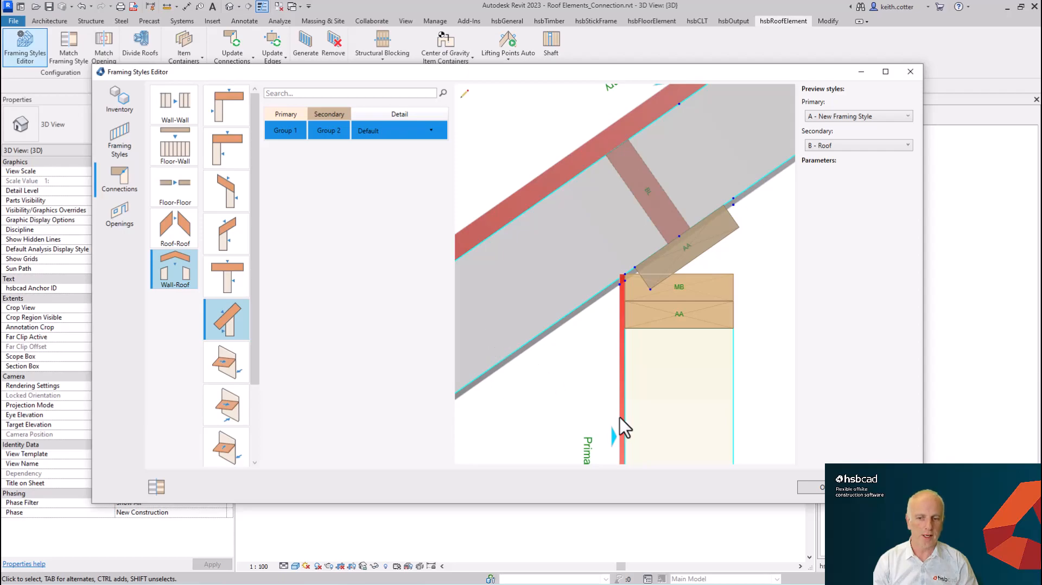
pyautogui.click(817, 488)
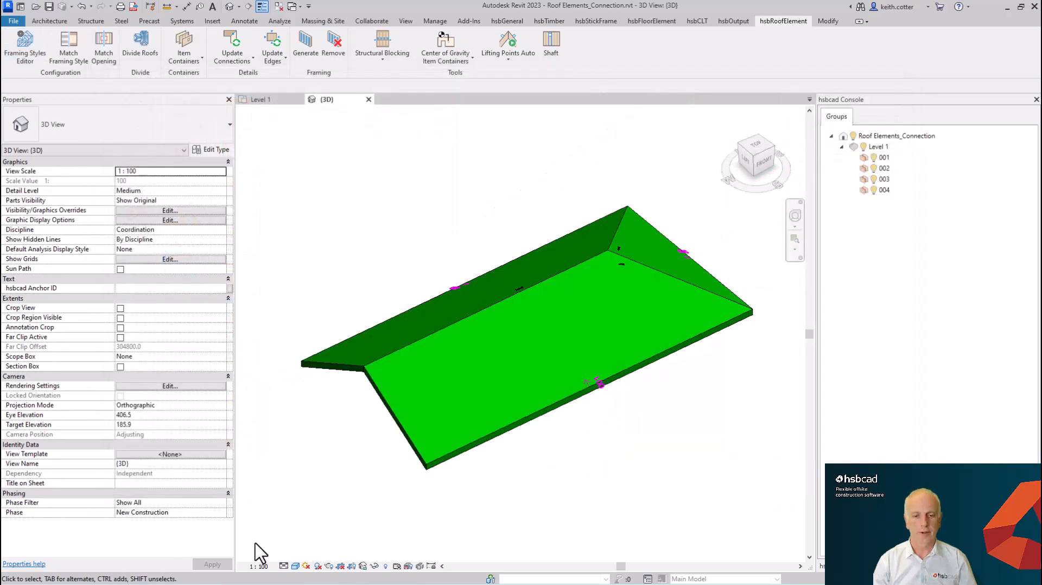
pyautogui.click(295, 566)
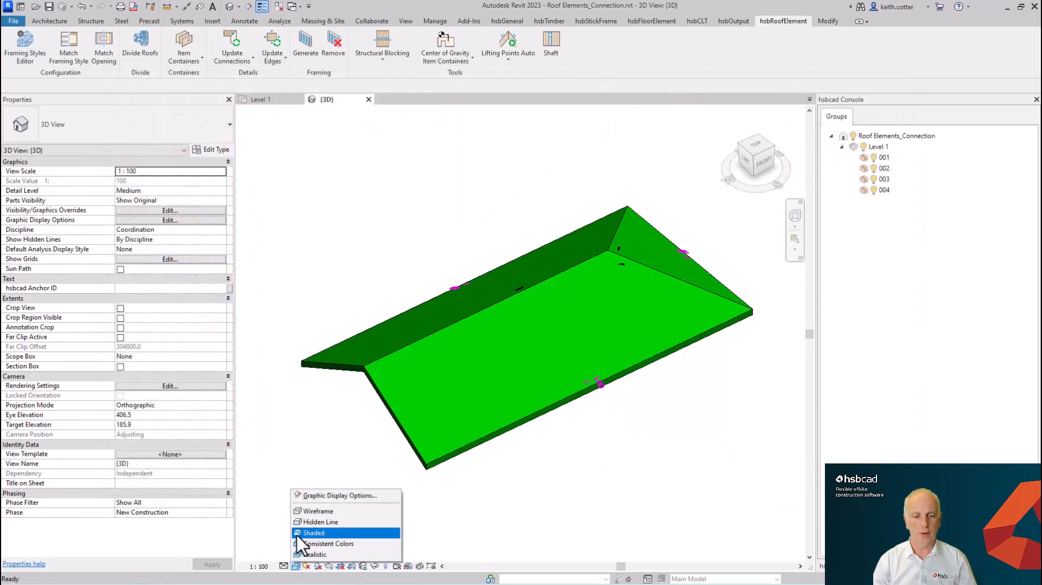
pyautogui.click(315, 513)
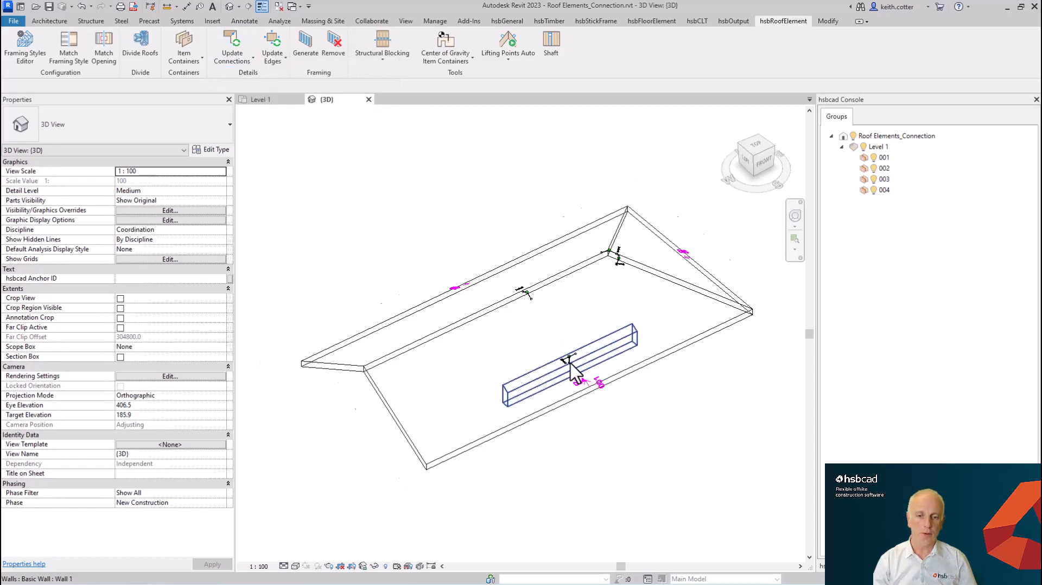
# Check the family type assigned to the connection between the wall and the roof and the alternatives available.
pyautogui.scroll(3, 565, 362)
pyautogui.scroll(3, 564, 363)
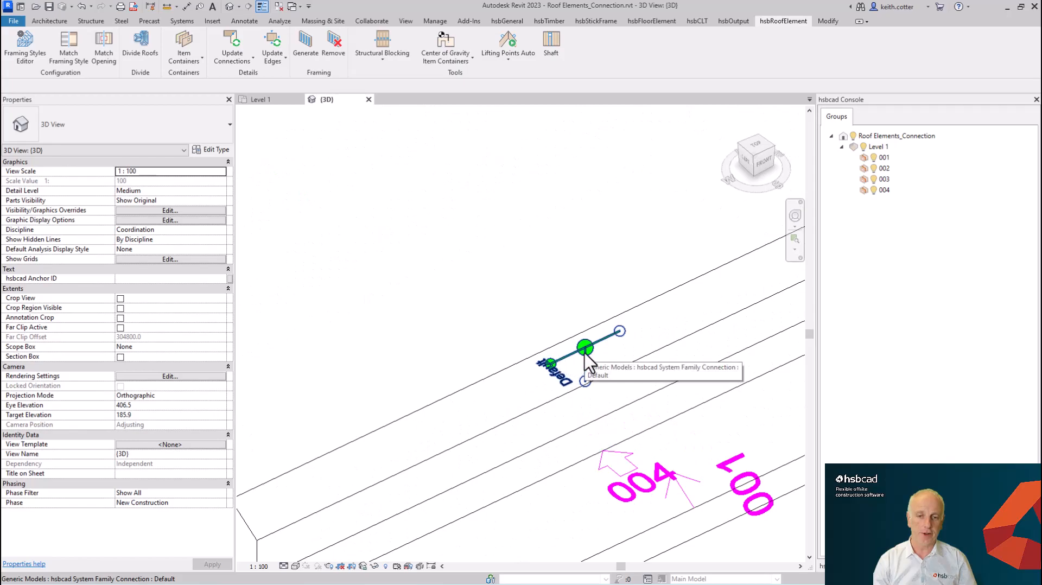
pyautogui.click(586, 350)
pyautogui.scroll(-3, 572, 358)
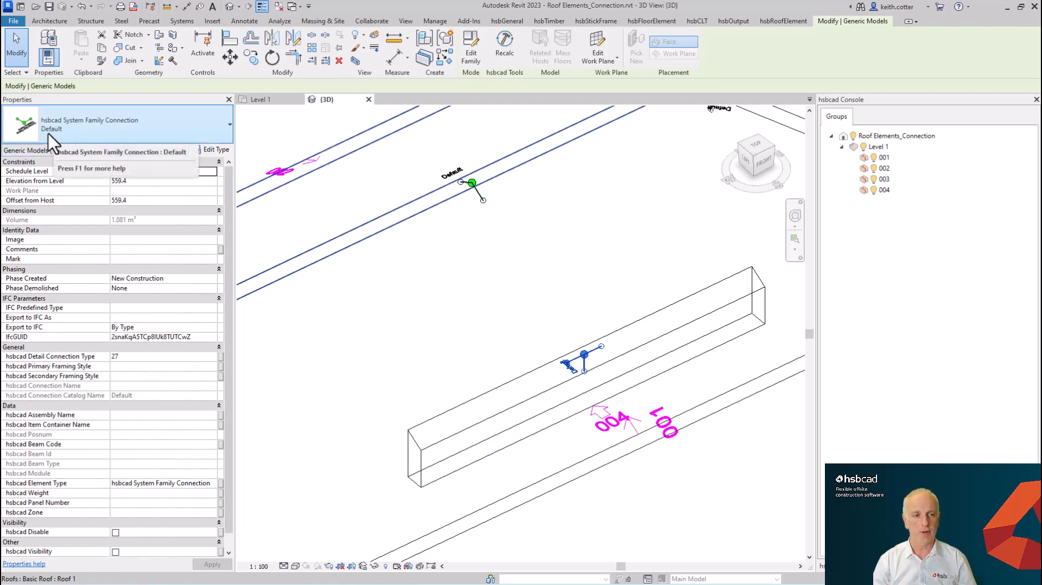
pyautogui.click(138, 139)
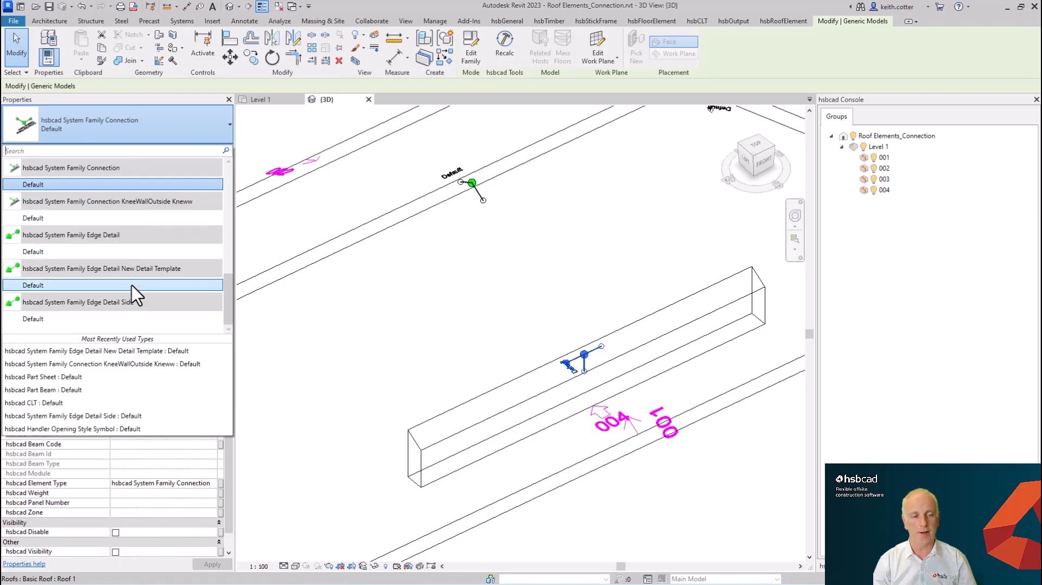
pyautogui.click(358, 326)
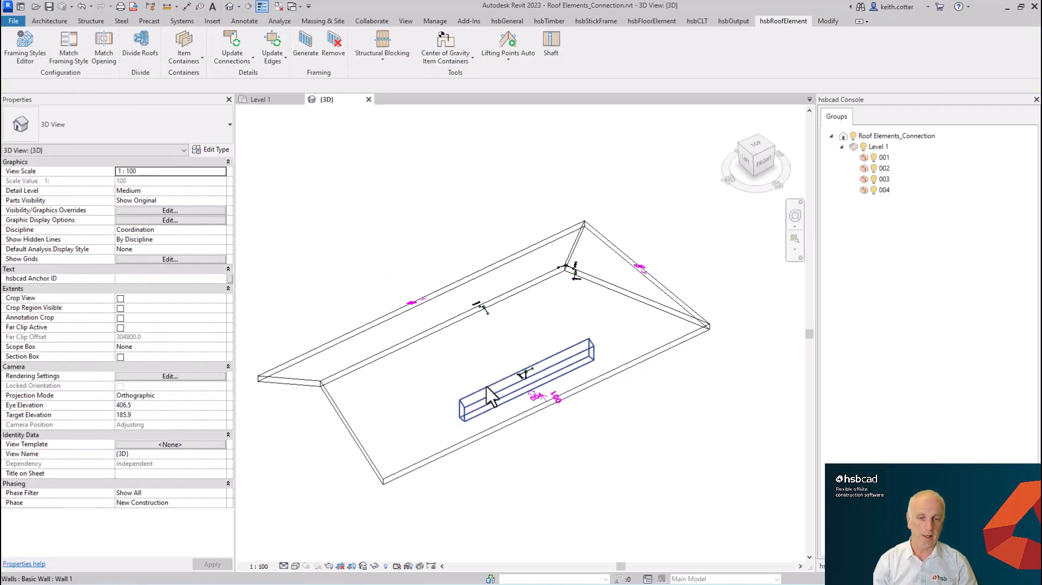
# Generate the framing for all the wall and roof elements in the model.
pyautogui.scroll(-2, 479, 413)
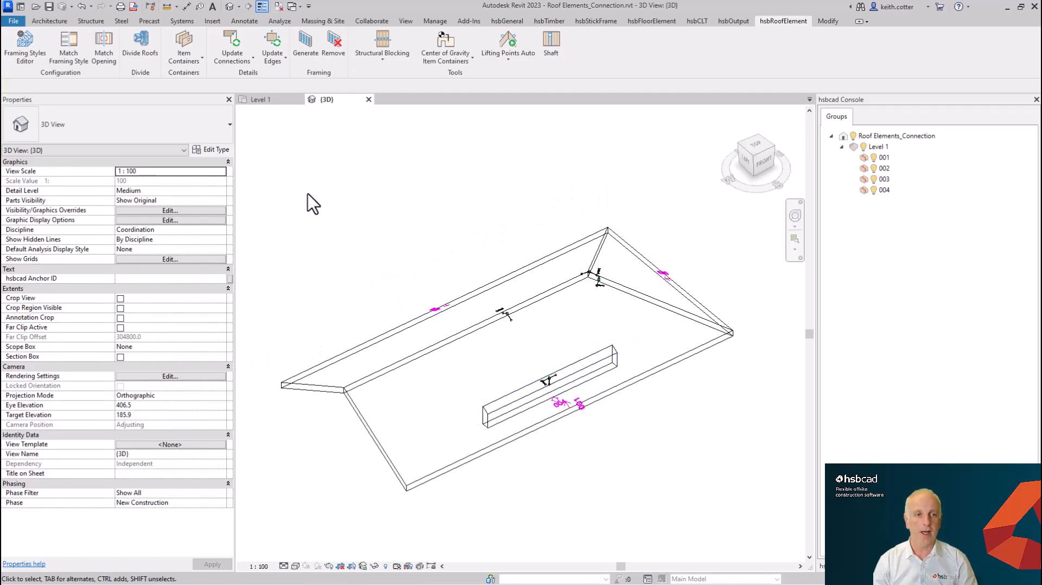
pyautogui.click(304, 54)
pyautogui.moveTo(250, 199)
pyautogui.mouseDown()
pyautogui.moveTo(507, 365)
pyautogui.moveTo(744, 485)
pyautogui.moveTo(755, 517)
pyautogui.mouseUp()
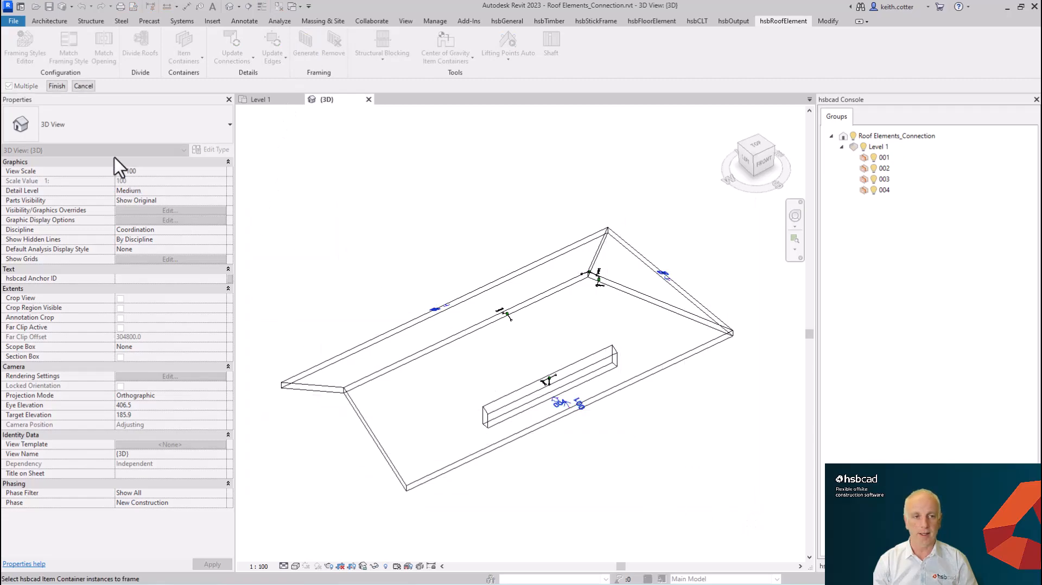
pyautogui.click(57, 86)
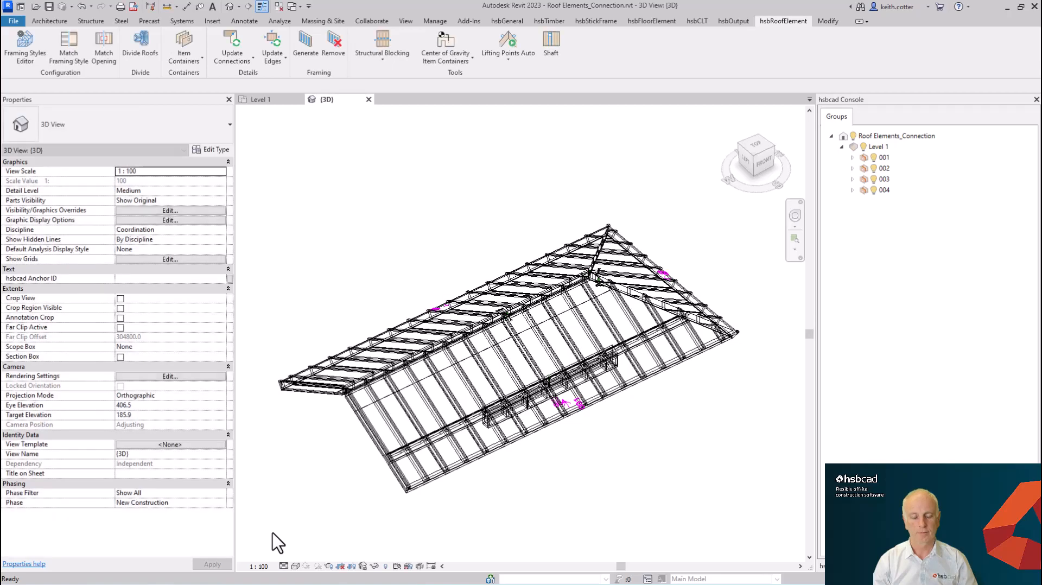
# Set the 3D view's visual style to Shaded and hide the Walls and Roofs categories.
pyautogui.click(296, 567)
pyautogui.click(315, 535)
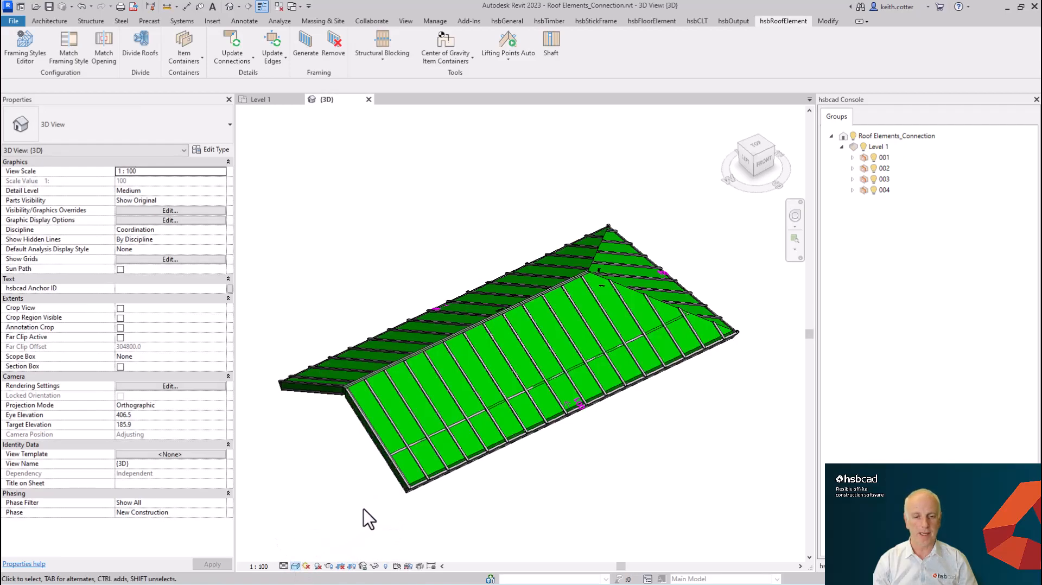
pyautogui.press('v')
pyautogui.press('v')
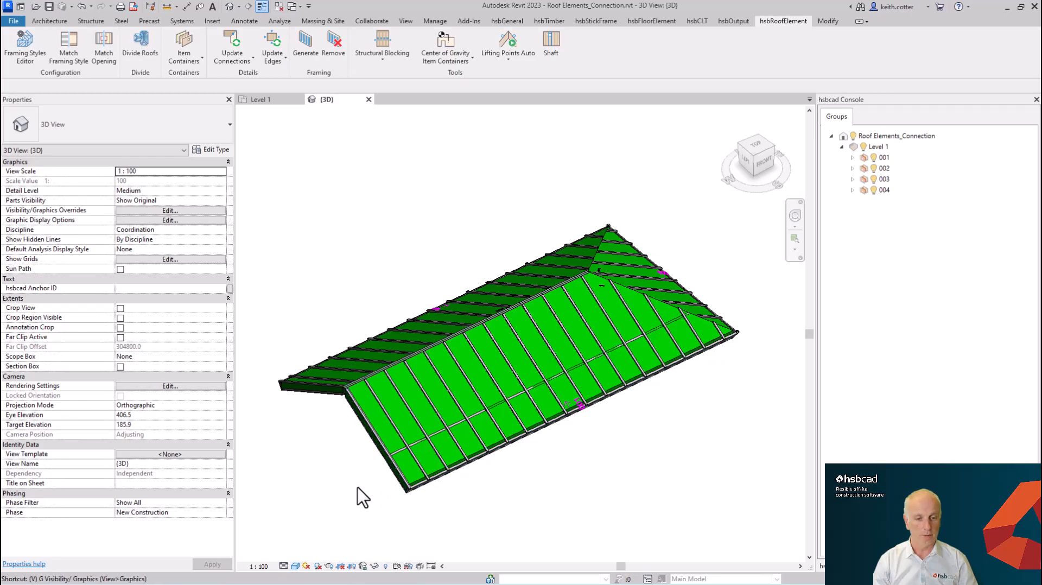
pyautogui.moveTo(711, 229); pyautogui.dragTo(710, 362)
pyautogui.click(339, 348)
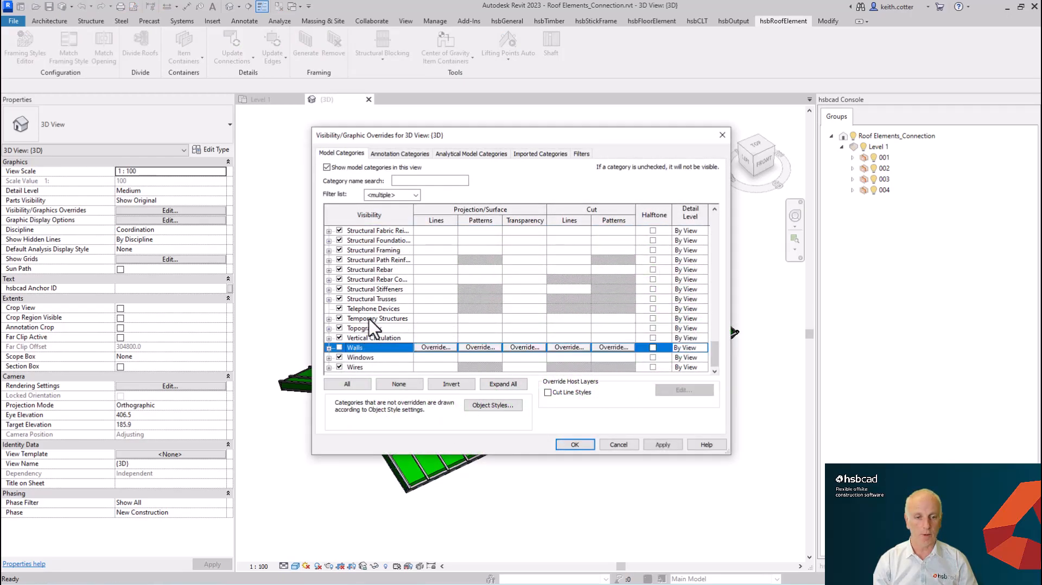
pyautogui.scroll(8, 369, 321)
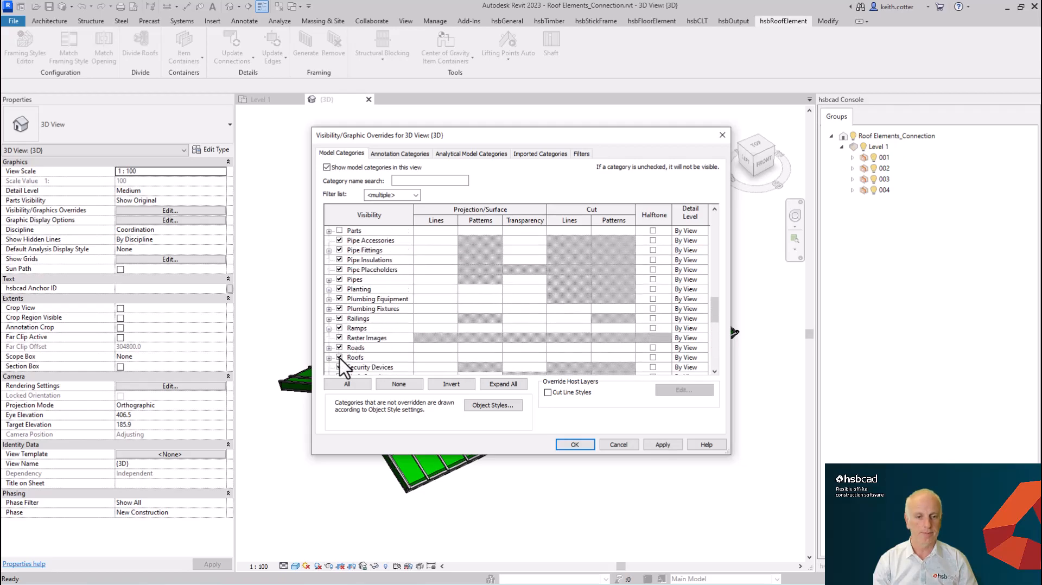
pyautogui.click(351, 358)
pyautogui.click(581, 444)
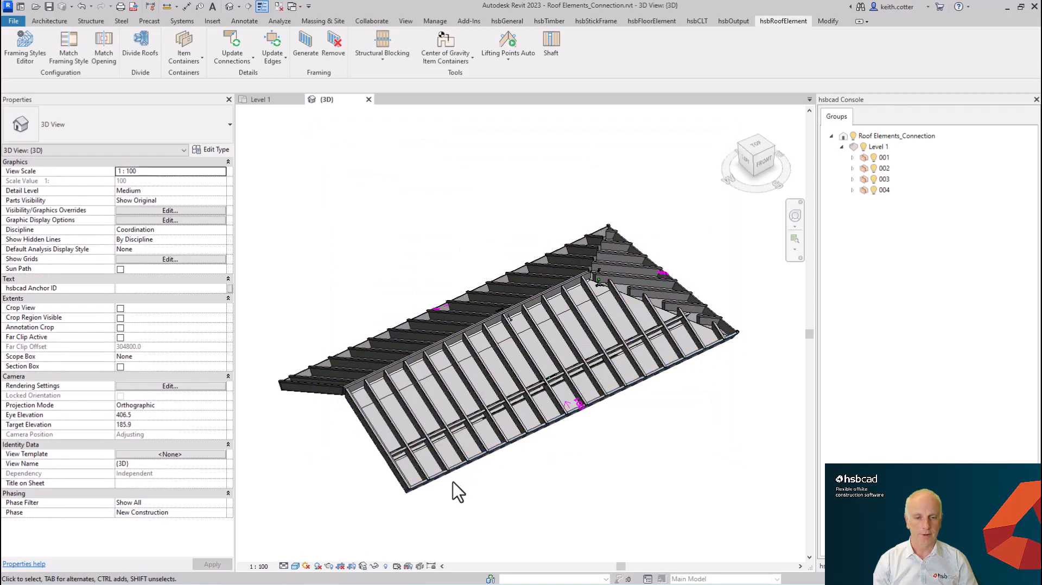
# Examine the generated framing at the ridge and at the wall's top beams beneath the roof.
pyautogui.keyDown('shift'); pyautogui.moveTo(402, 508); pyautogui.dragTo(527, 402, button='middle'); pyautogui.keyUp('shift')
pyautogui.scroll(6, 474, 373)
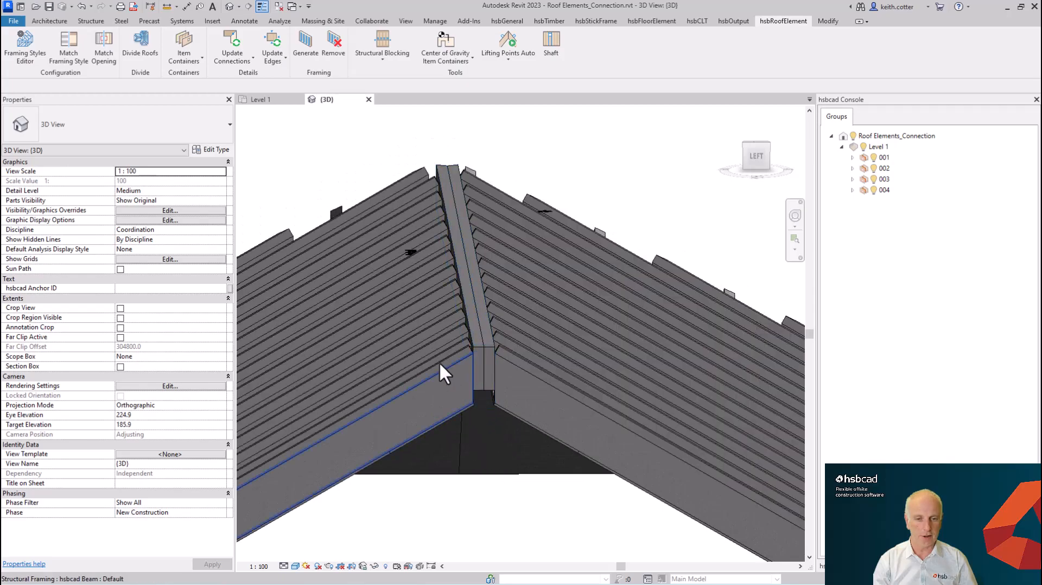
pyautogui.scroll(-5, 416, 320)
pyautogui.keyDown('shift'); pyautogui.moveTo(493, 438); pyautogui.dragTo(550, 422, button='middle'); pyautogui.keyUp('shift')
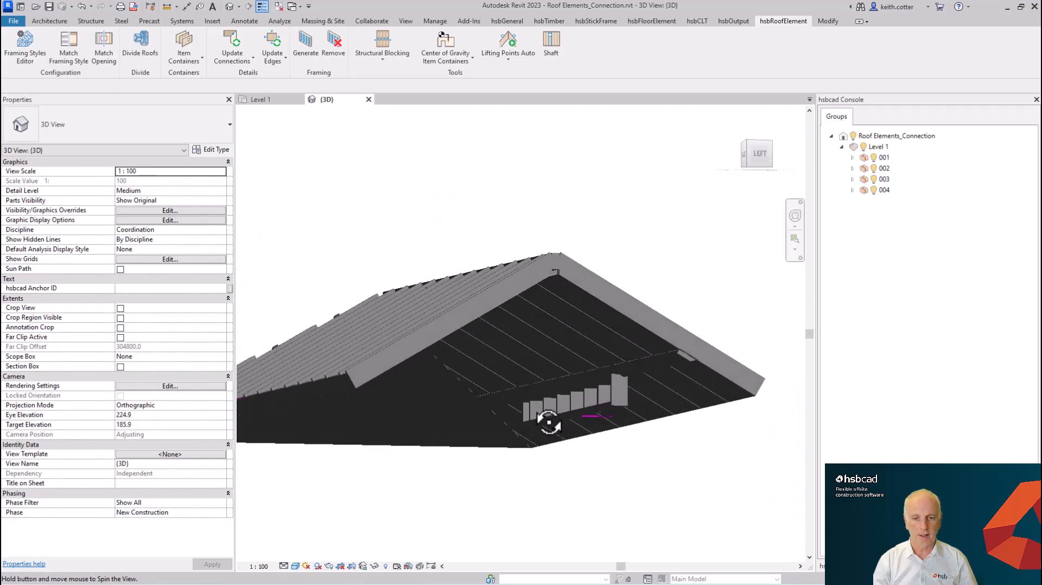
pyautogui.scroll(5, 632, 383)
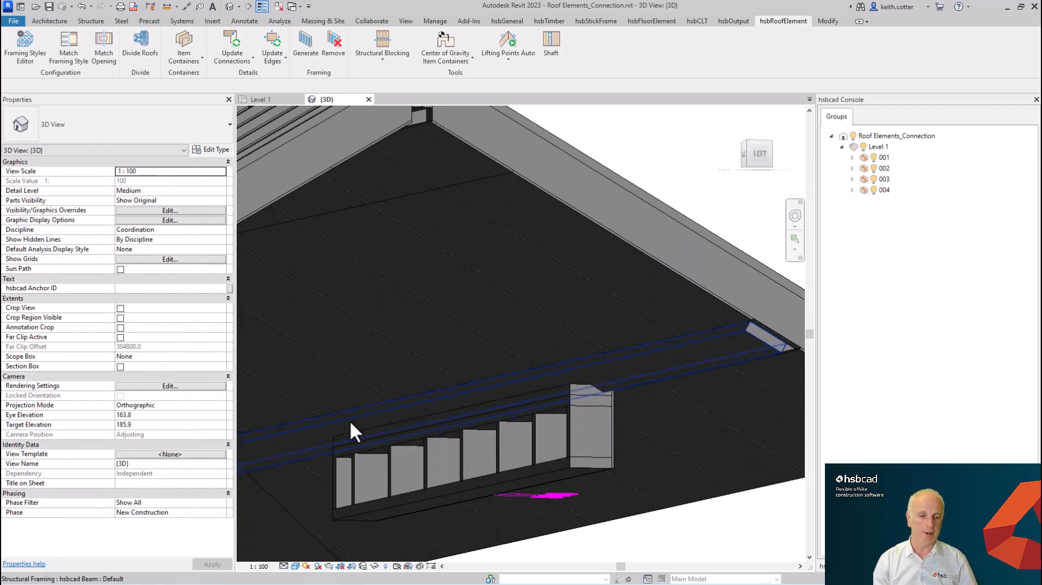
pyautogui.scroll(3, 547, 427)
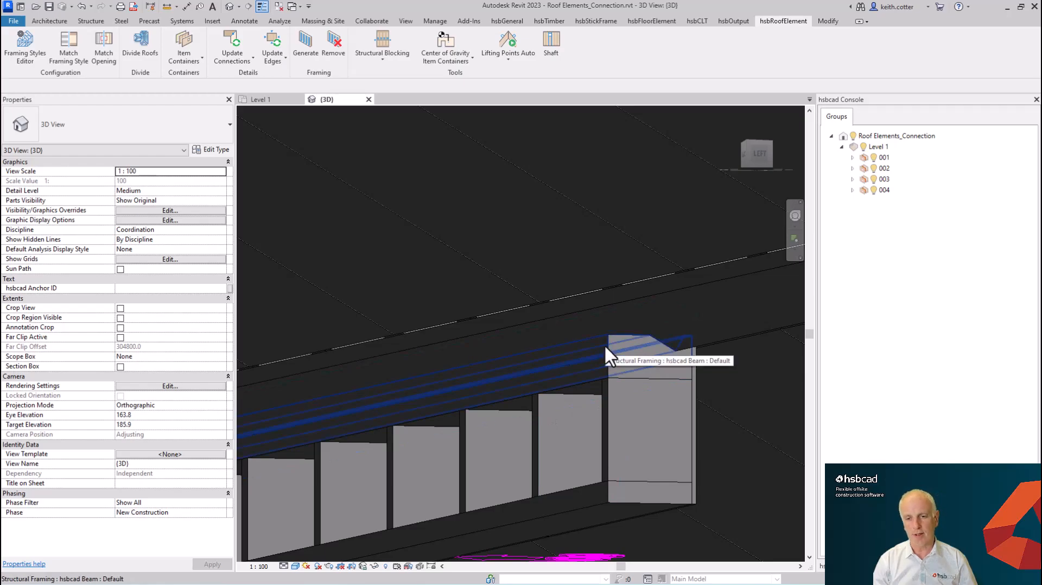
pyautogui.scroll(-6, 481, 348)
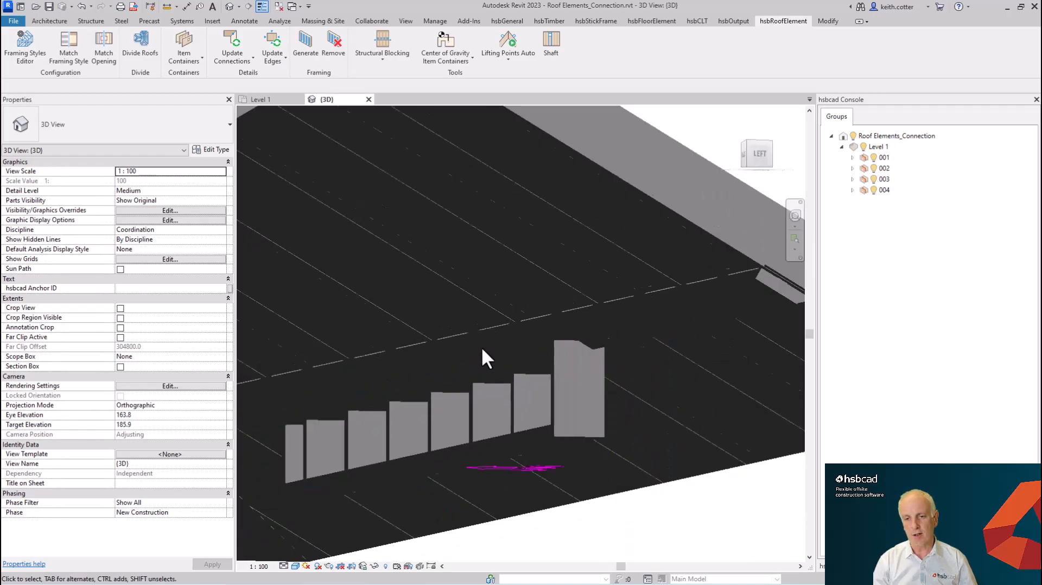
# Examine the blocking between the rafters and the openings cut in the lining along the wall line.
pyautogui.keyDown('shift'); pyautogui.moveTo(614, 377); pyautogui.dragTo(477, 476, button='middle'); pyautogui.keyUp('shift')
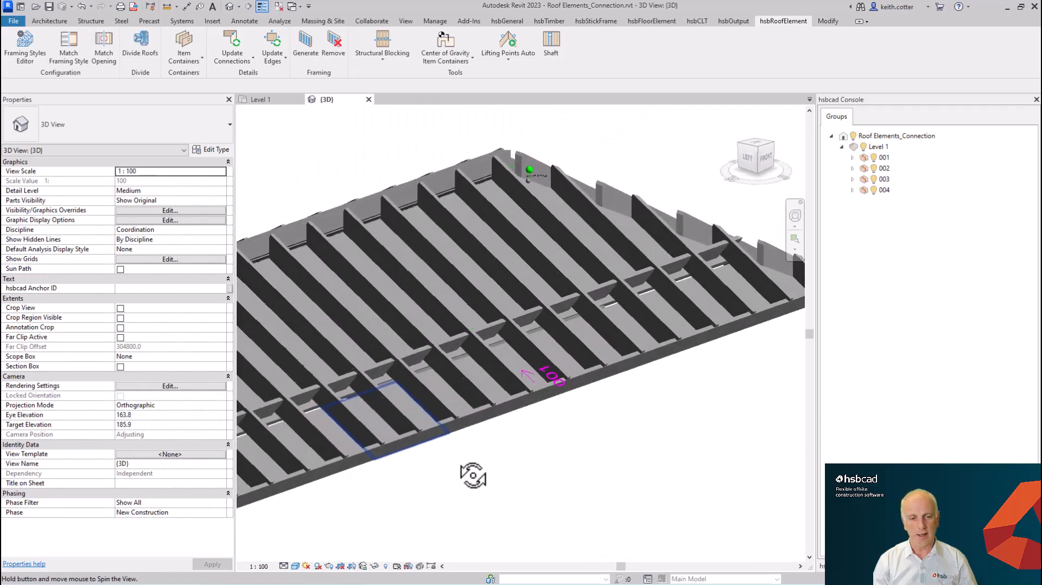
pyautogui.scroll(4, 318, 401)
pyautogui.scroll(-3, 317, 401)
pyautogui.keyDown('shift'); pyautogui.moveTo(523, 423); pyautogui.dragTo(496, 410, button='middle'); pyautogui.keyUp('shift')
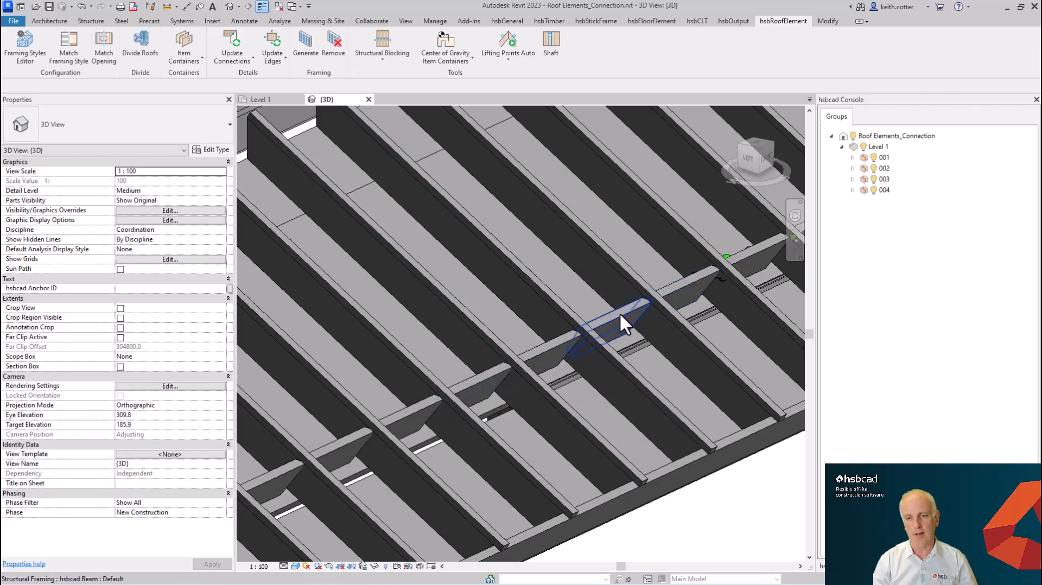
pyautogui.scroll(-3, 619, 313)
pyautogui.scroll(-3, 617, 320)
pyautogui.moveTo(637, 369); pyautogui.dragTo(576, 389, button='middle')
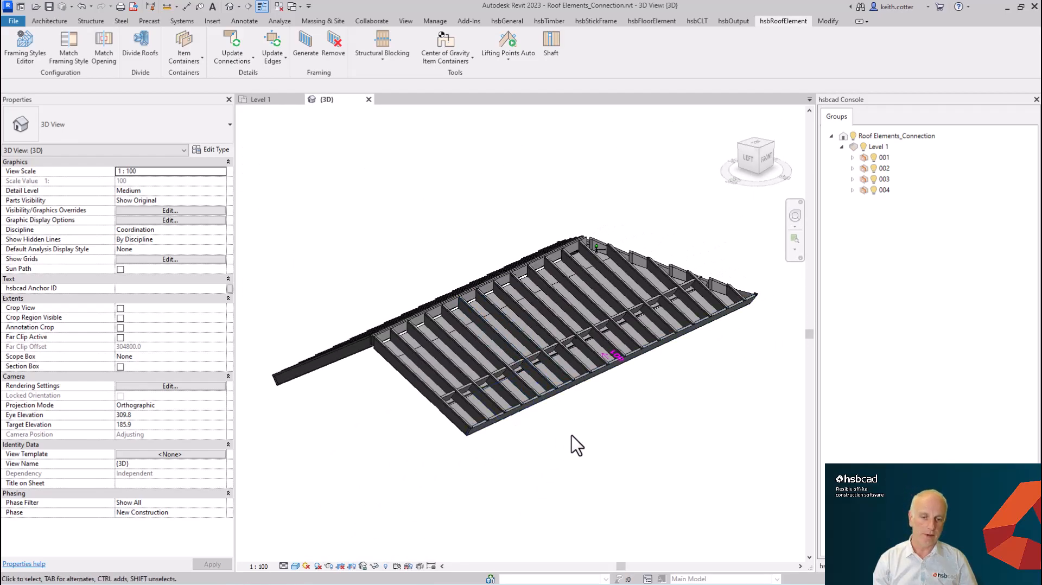